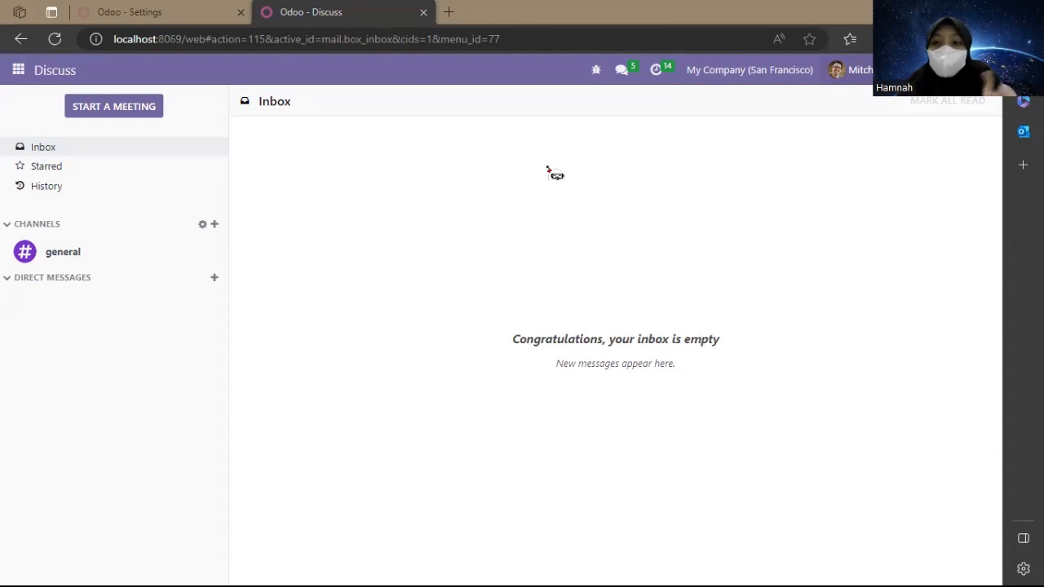
Step: Open the Settings app and display the list of users
click(14, 80)
scroll(112, 243, down, 1)
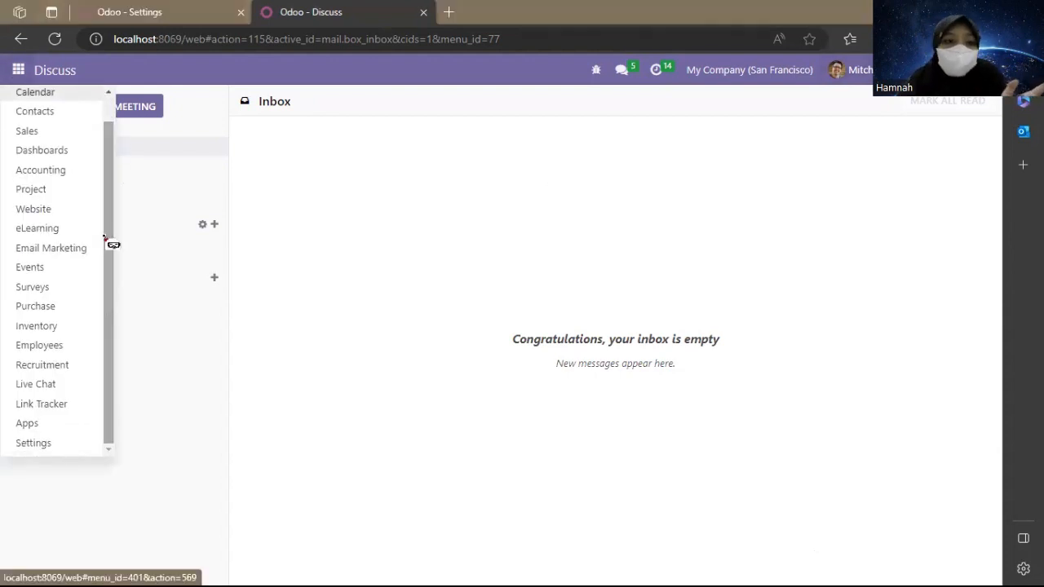
click(57, 445)
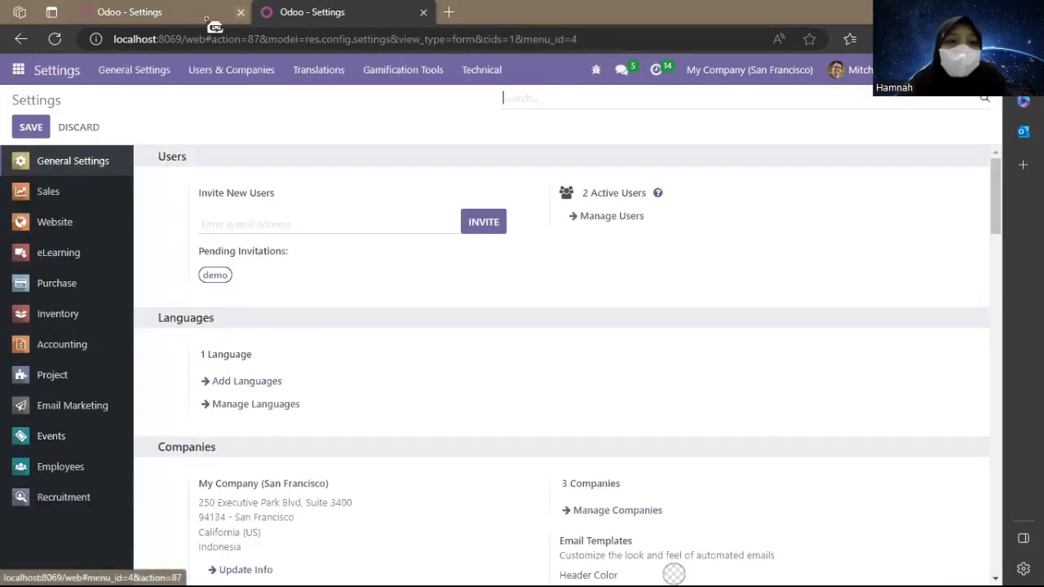
click(231, 69)
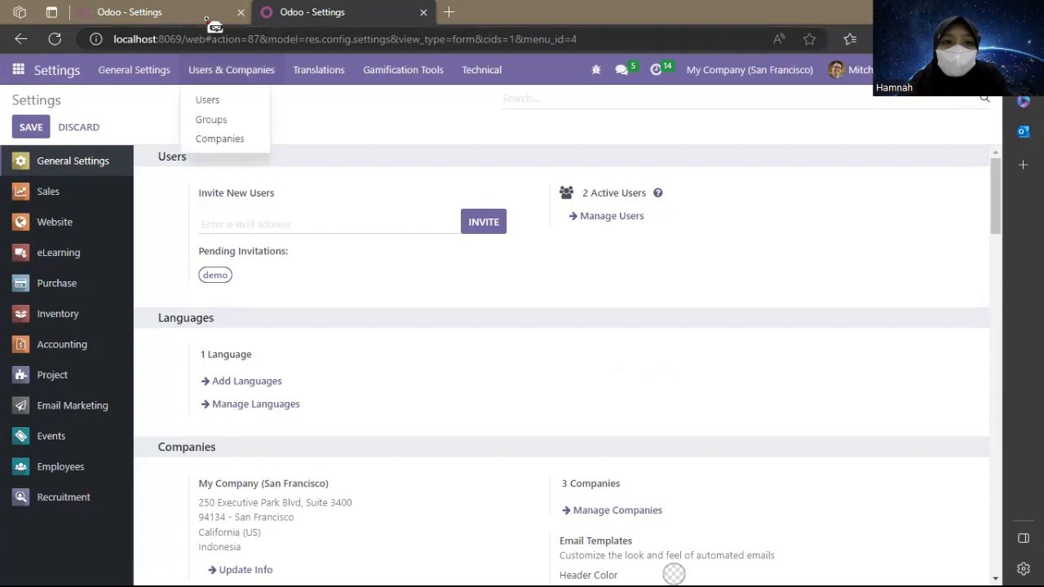
click(247, 105)
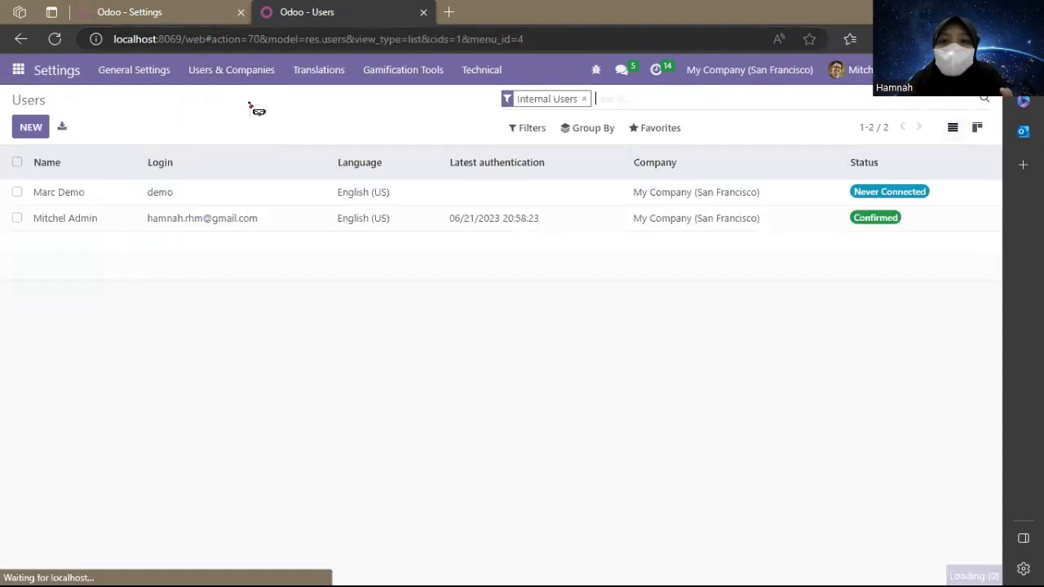
Step: Return to the general settings and open user management from the Users section
click(17, 69)
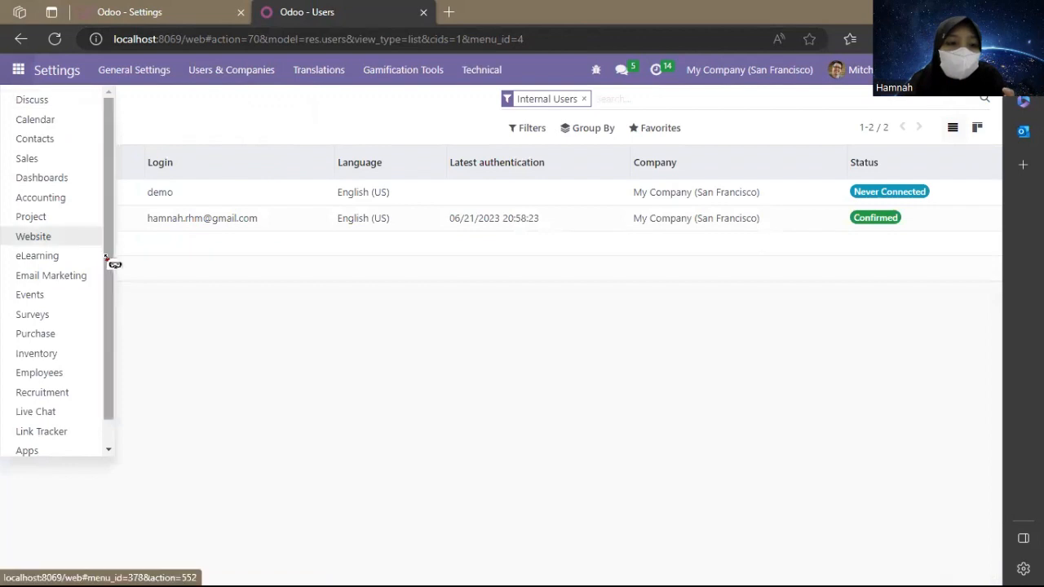
drag(112, 264, 93, 422)
click(69, 454)
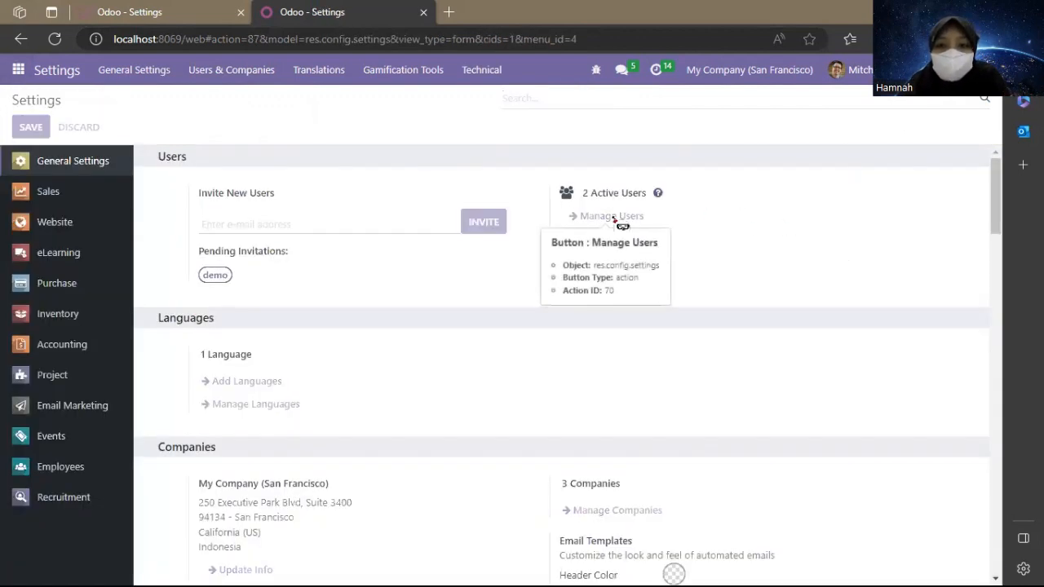
click(613, 217)
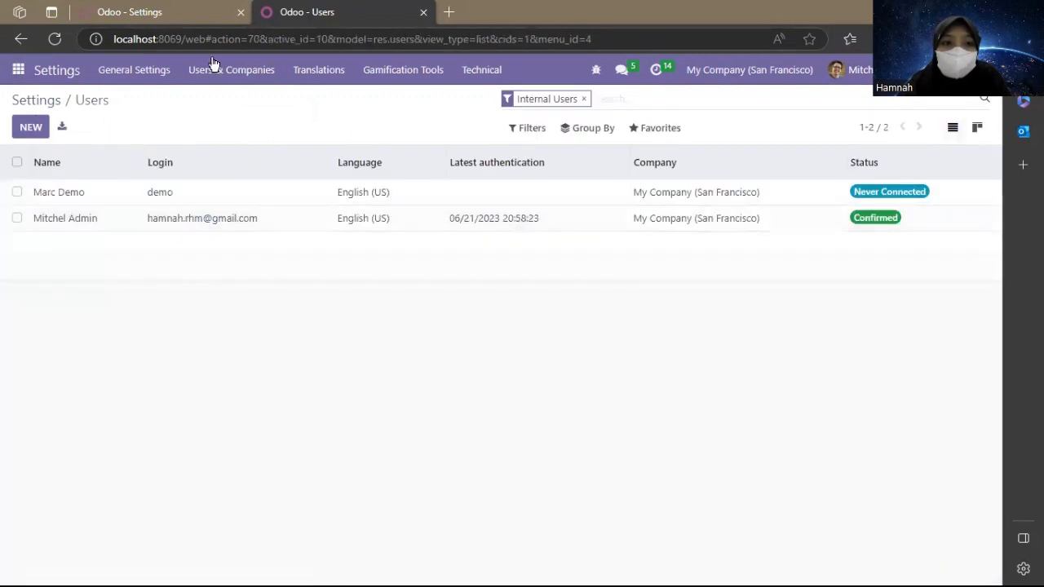
click(237, 80)
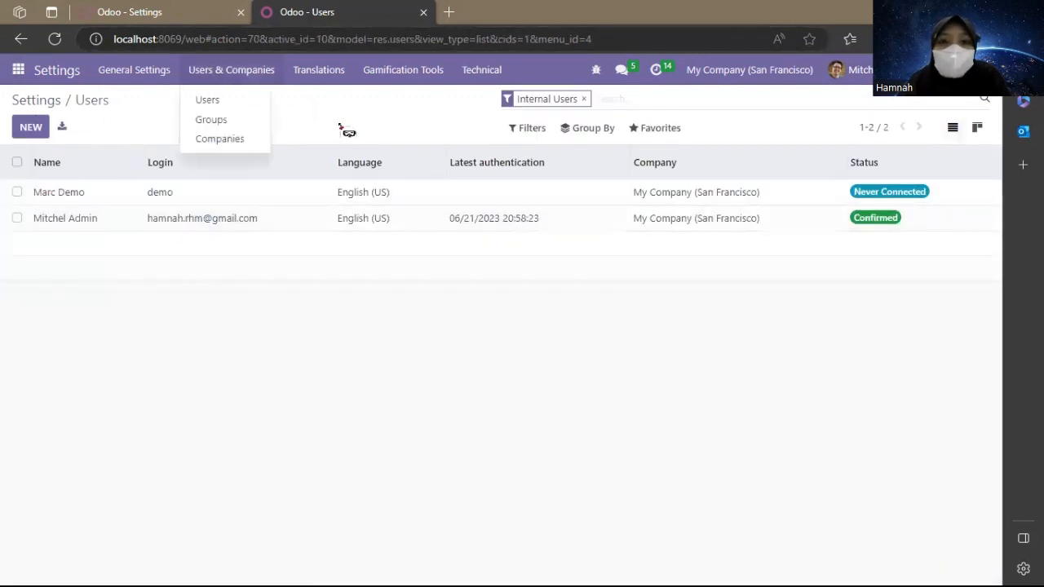
click(346, 129)
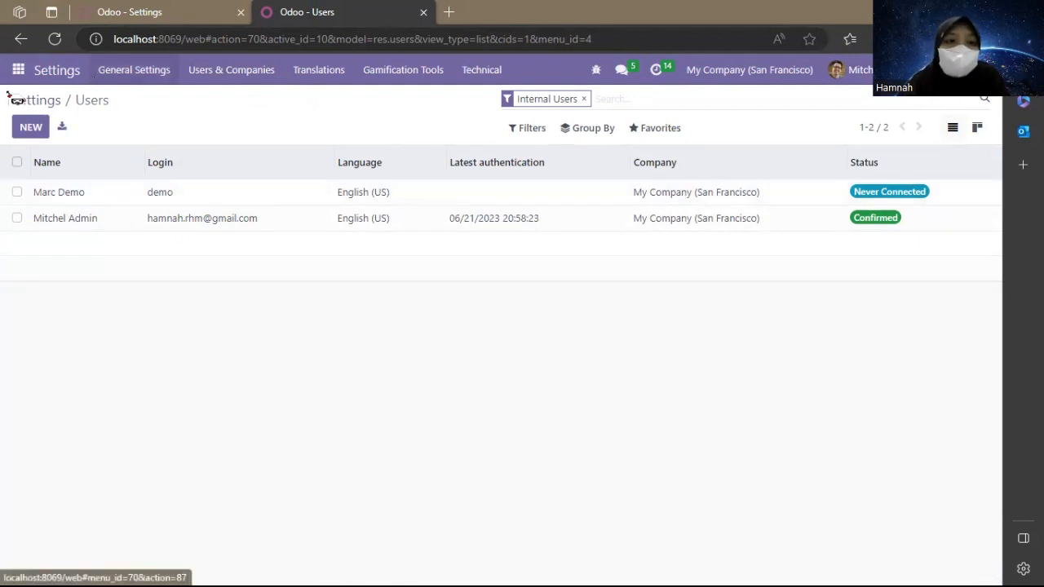
click(30, 128)
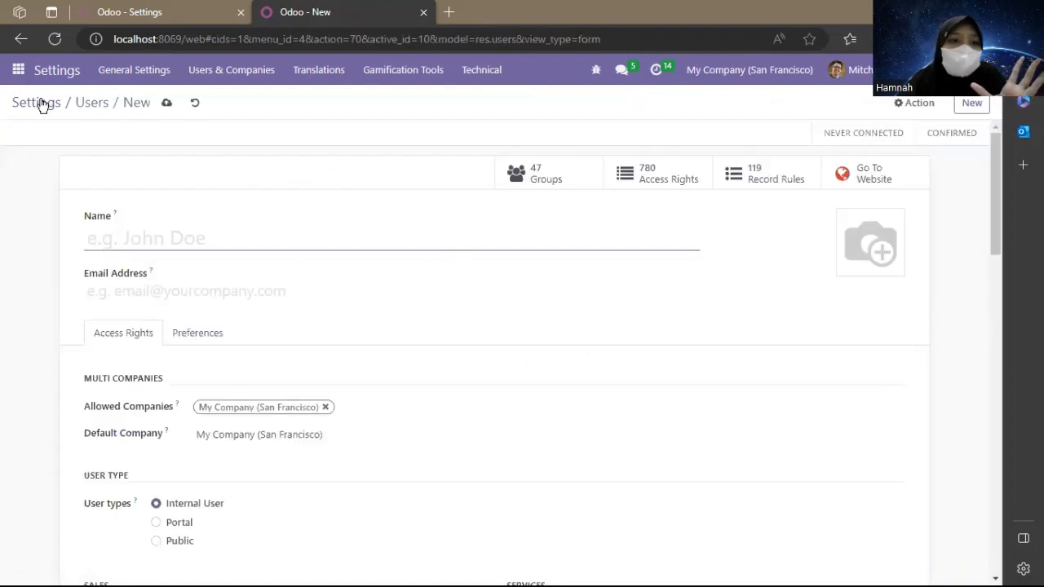
click(96, 102)
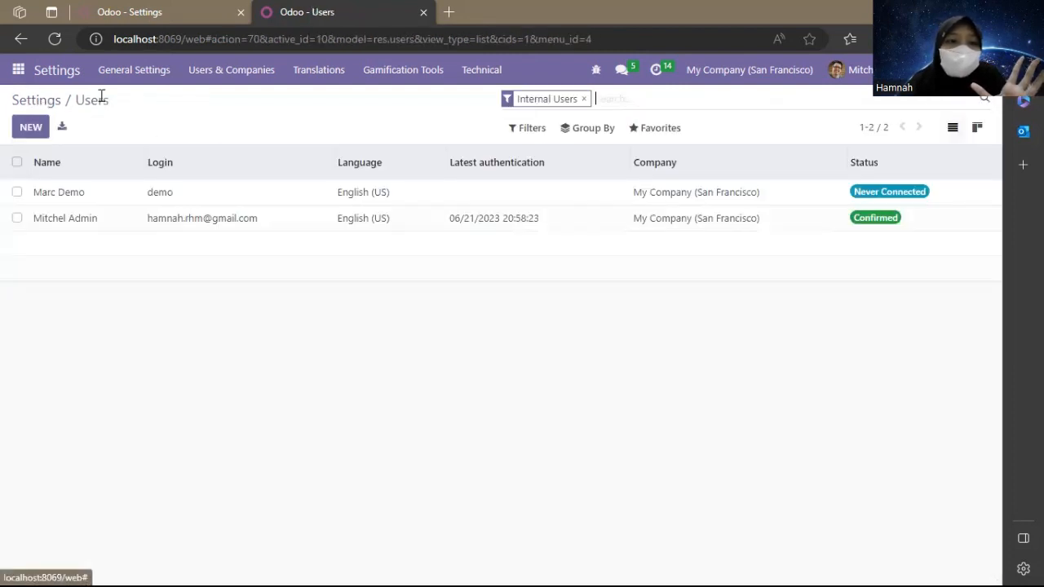
Step: Start a record import for the users and upload the "Spreadsheet Tugas Hak Akses" Excel workbook from Downloads
click(657, 128)
click(587, 128)
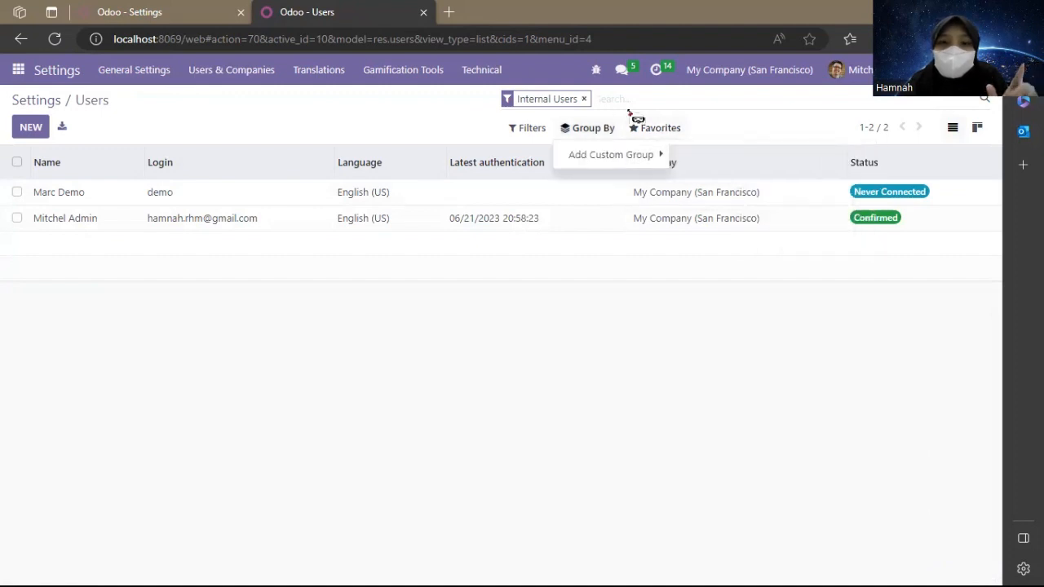
click(663, 129)
click(677, 184)
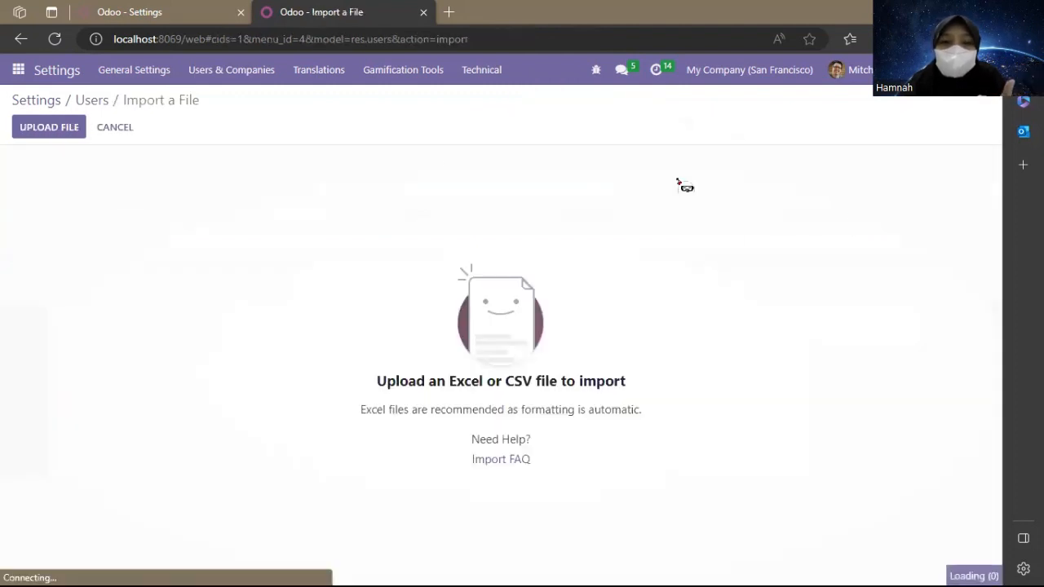
click(70, 127)
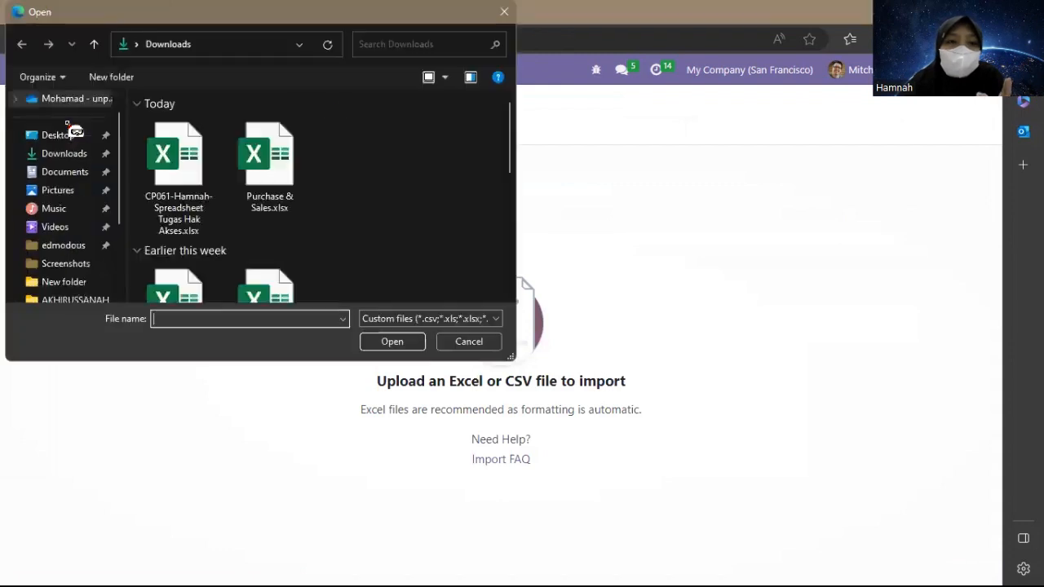
click(173, 162)
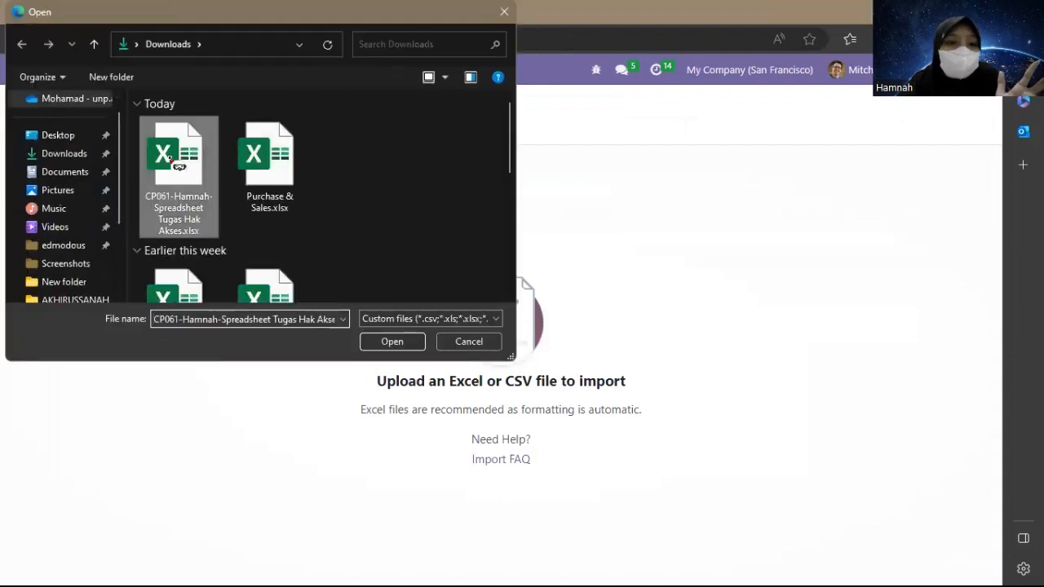
double_click(173, 161)
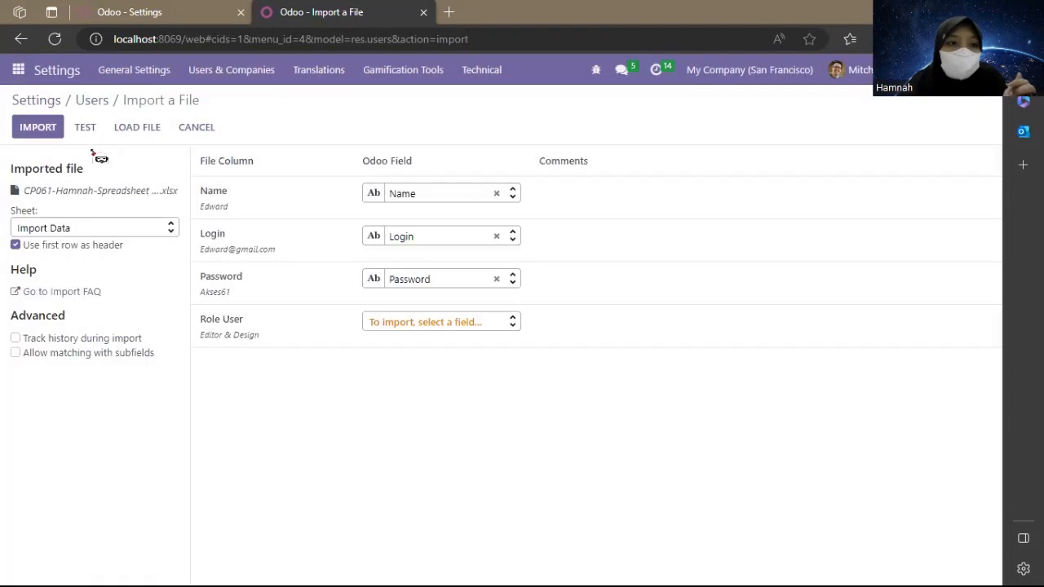
Step: Choose the Import Data sheet, test the mapped columns, and import the users
click(90, 228)
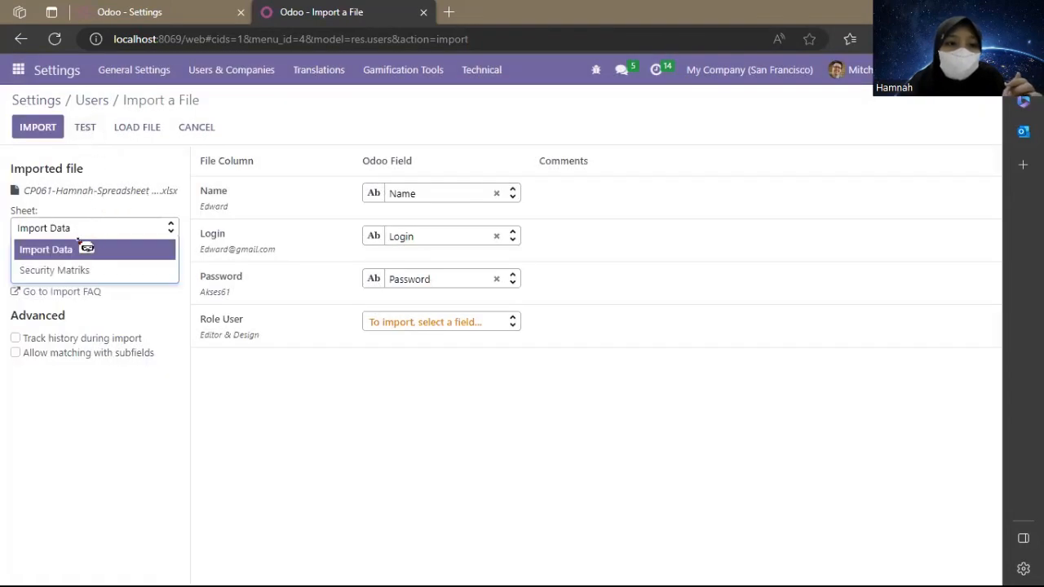
click(84, 247)
click(87, 130)
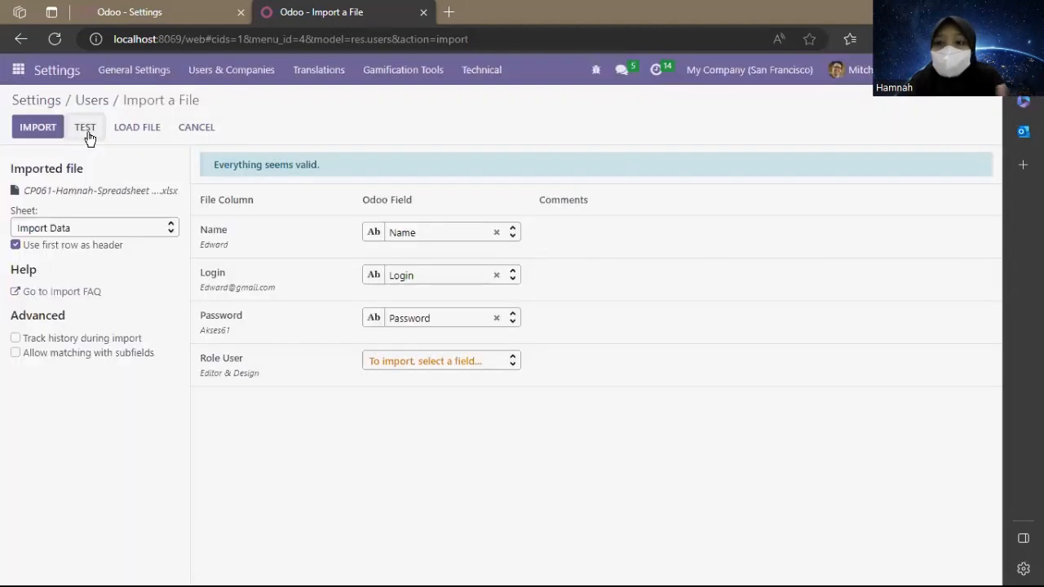
click(38, 131)
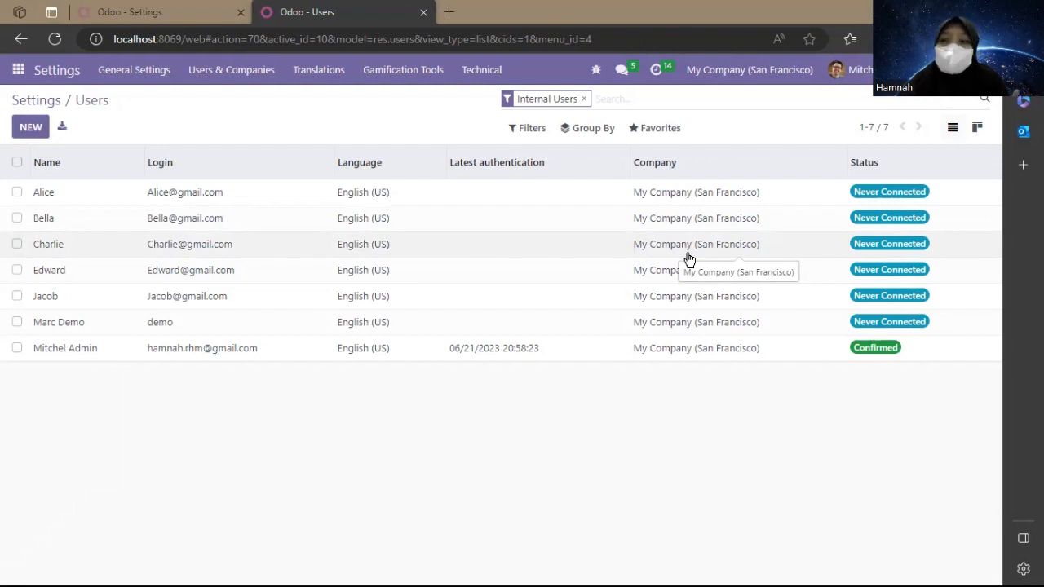
Step: Open the fourth listed user's record and clear the Sales and Accounting access rights
double_click(362, 284)
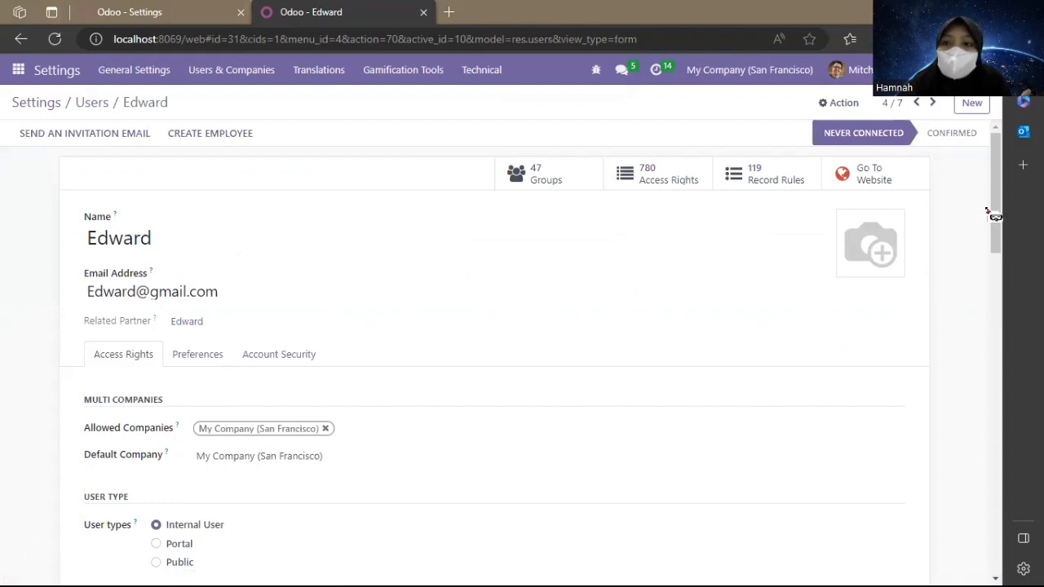
right_click(993, 229)
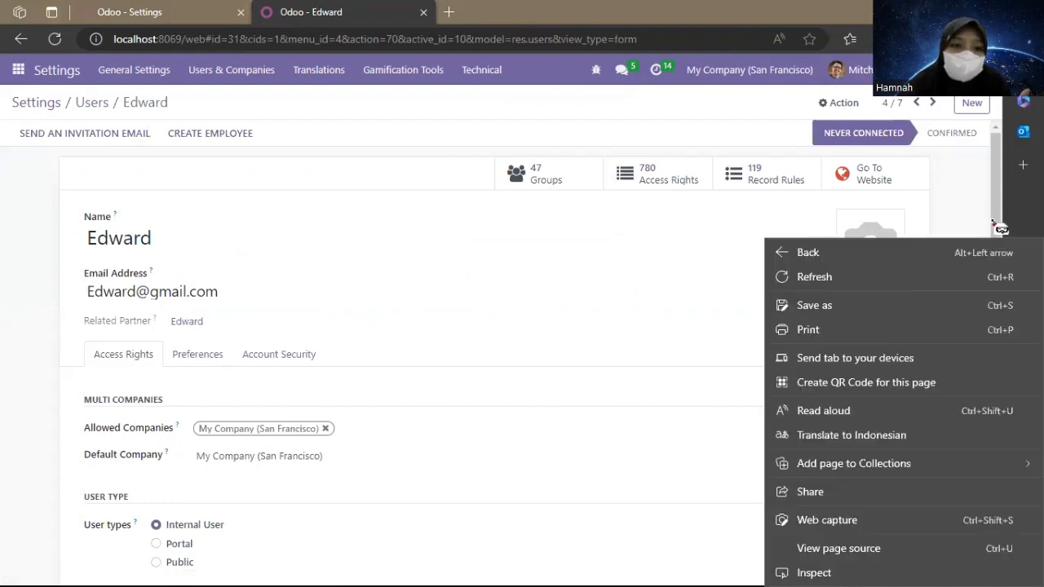
drag(997, 227, 998, 285)
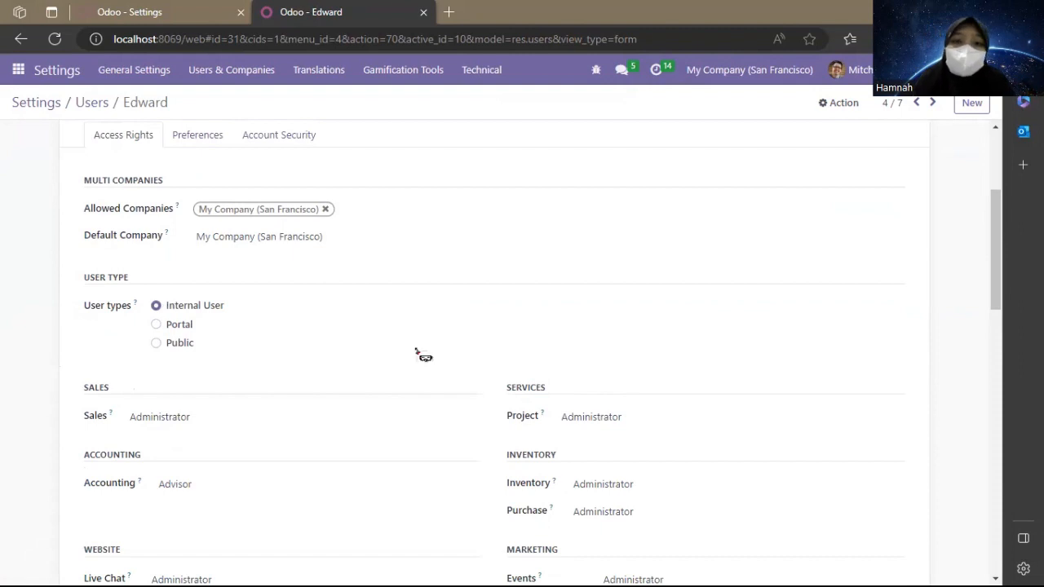
click(202, 416)
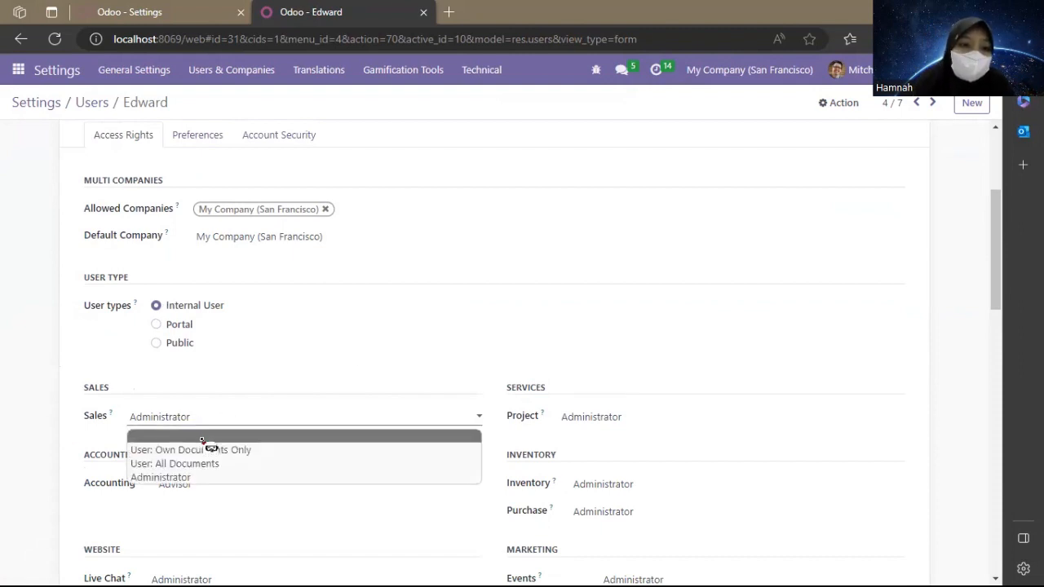
click(203, 440)
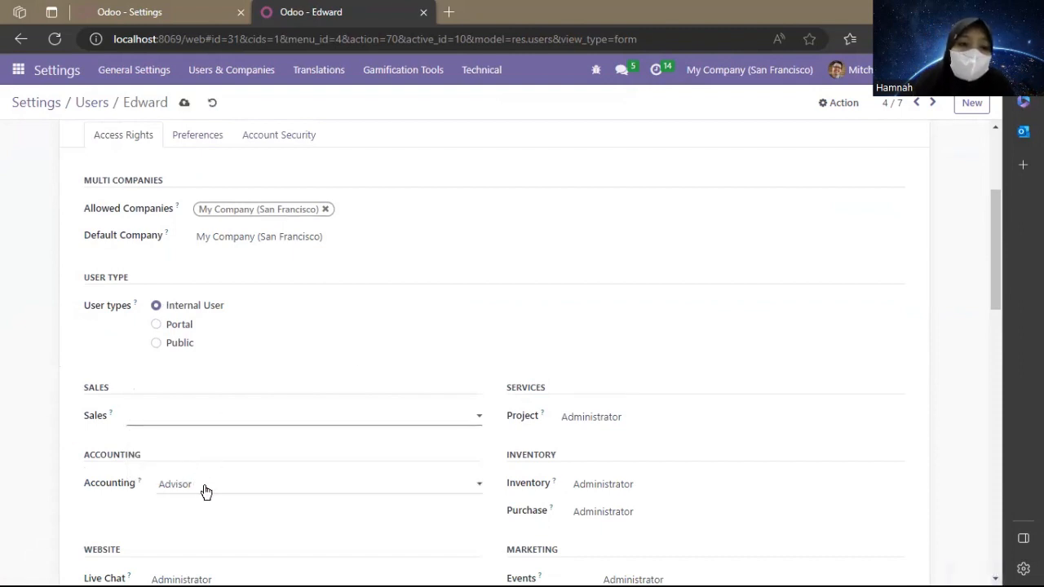
click(206, 488)
click(206, 505)
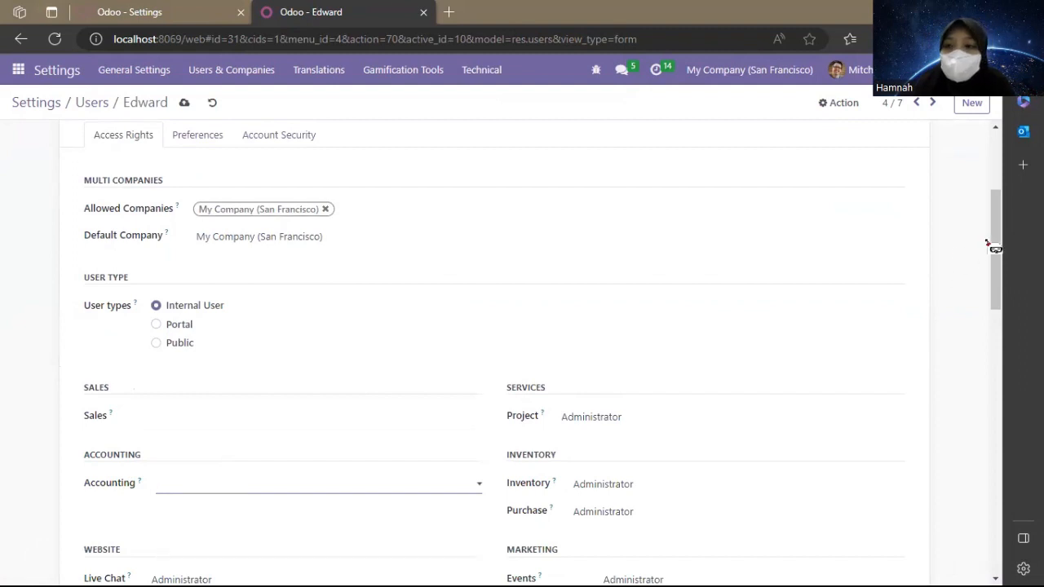
Step: Set the user's website rights to Administrator for Live Chat, Manager for eLearning, and Editor and Designer for Website
drag(997, 251, 1000, 333)
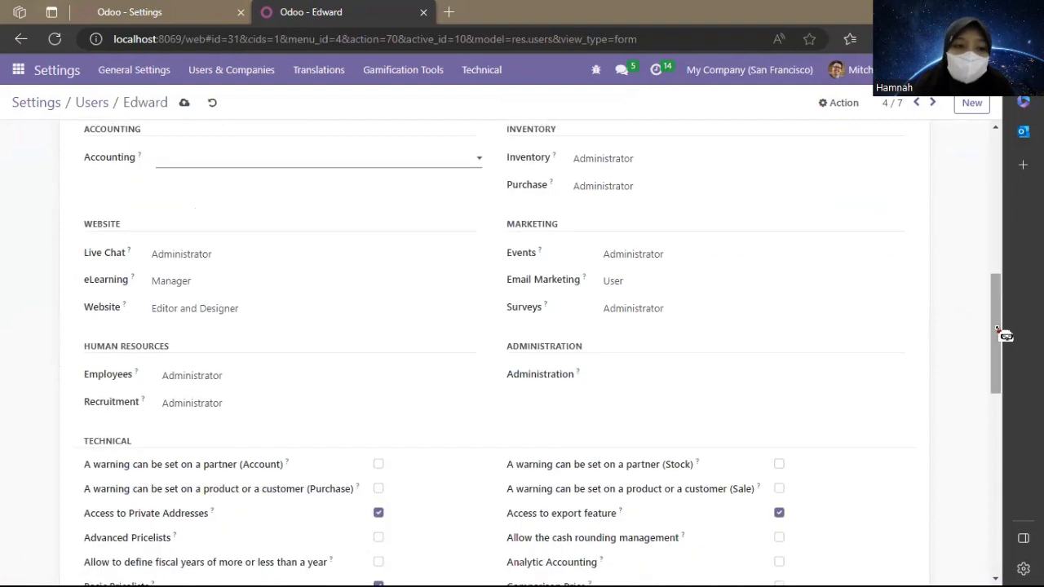
click(333, 256)
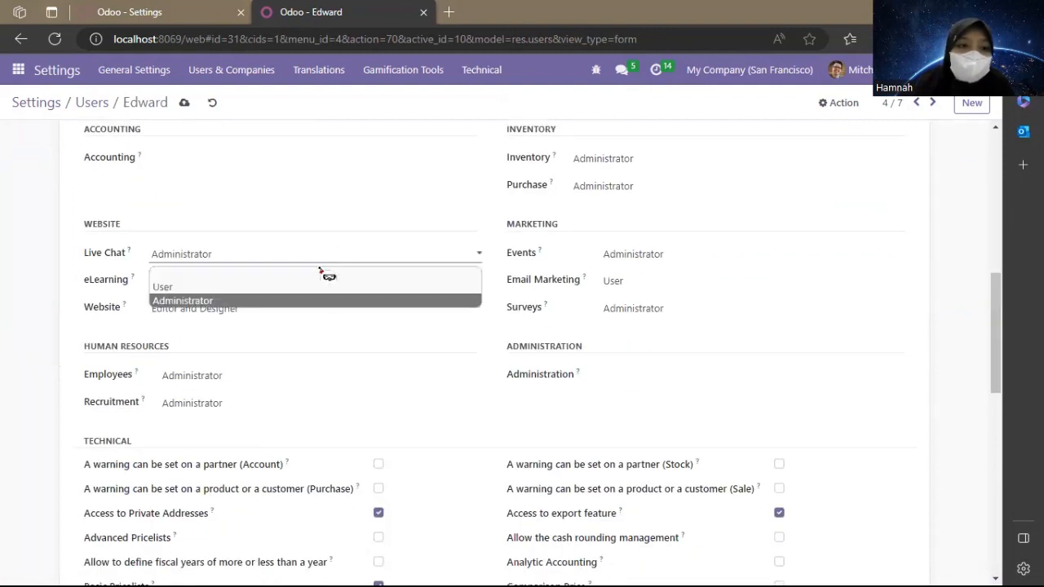
click(292, 301)
click(279, 284)
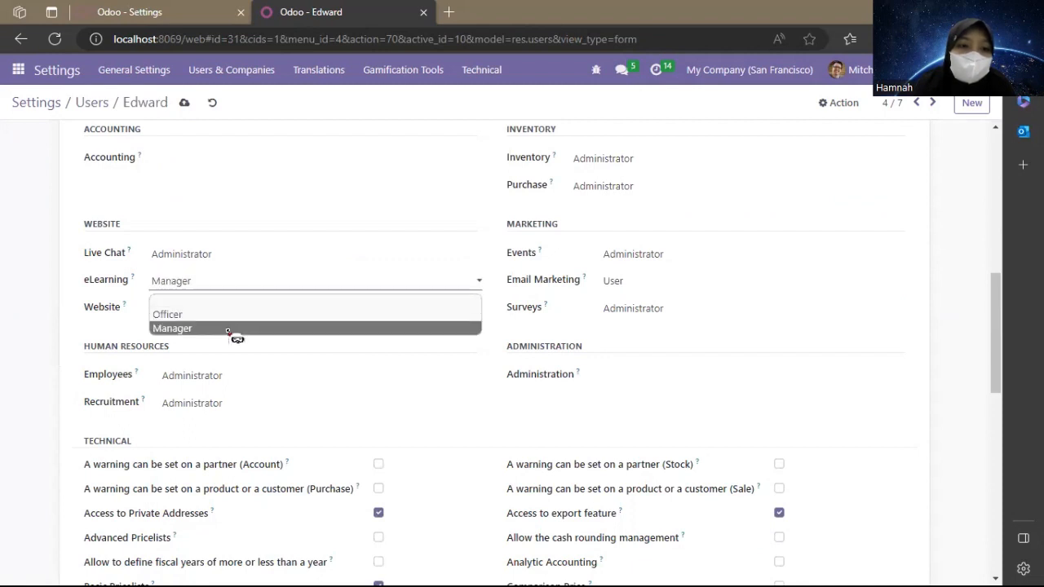
click(228, 329)
click(224, 310)
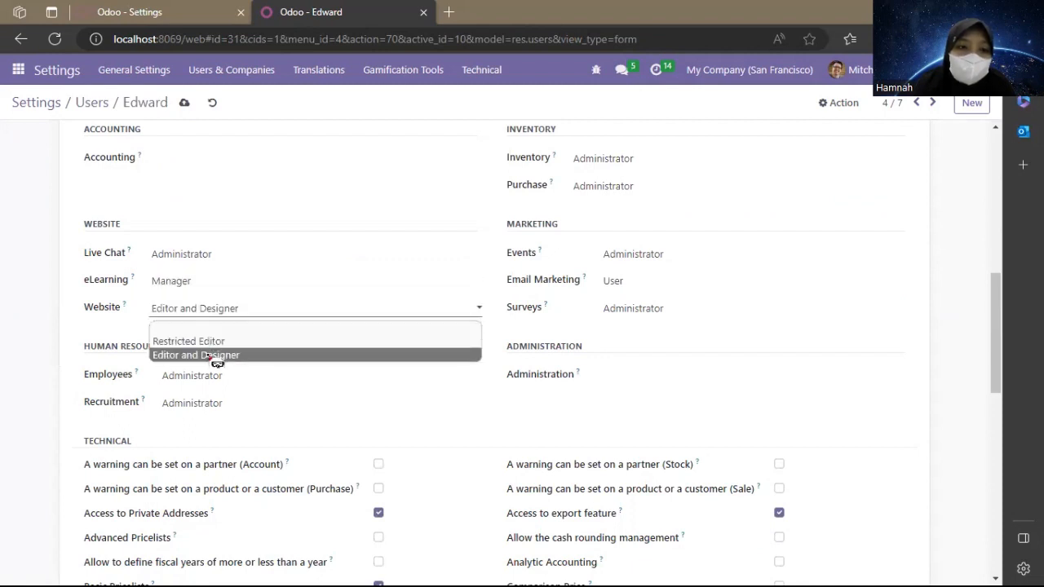
click(216, 357)
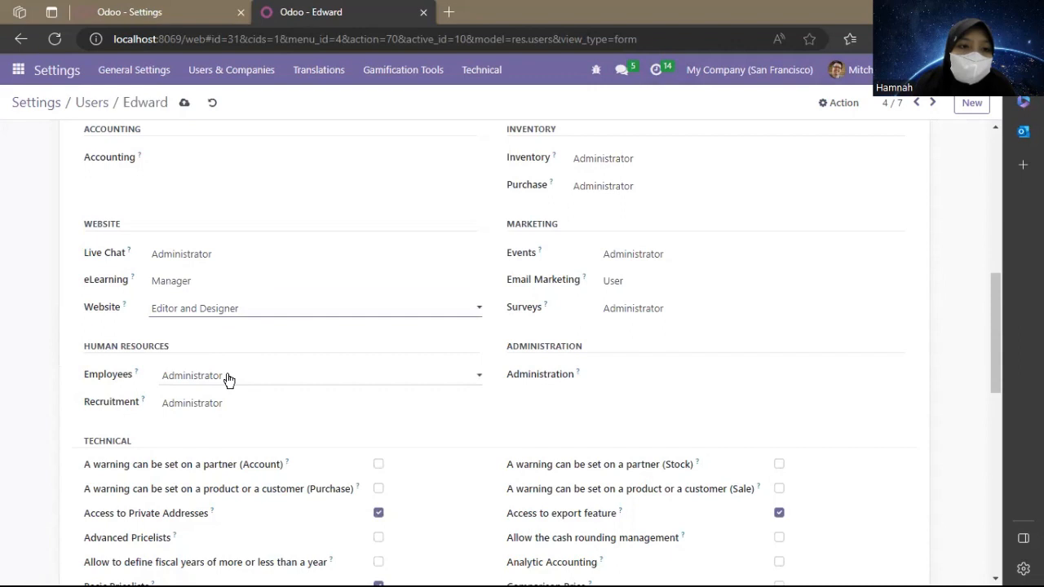
Step: Clear the user's Employees and Recruitment access rights under Human Resources
click(229, 378)
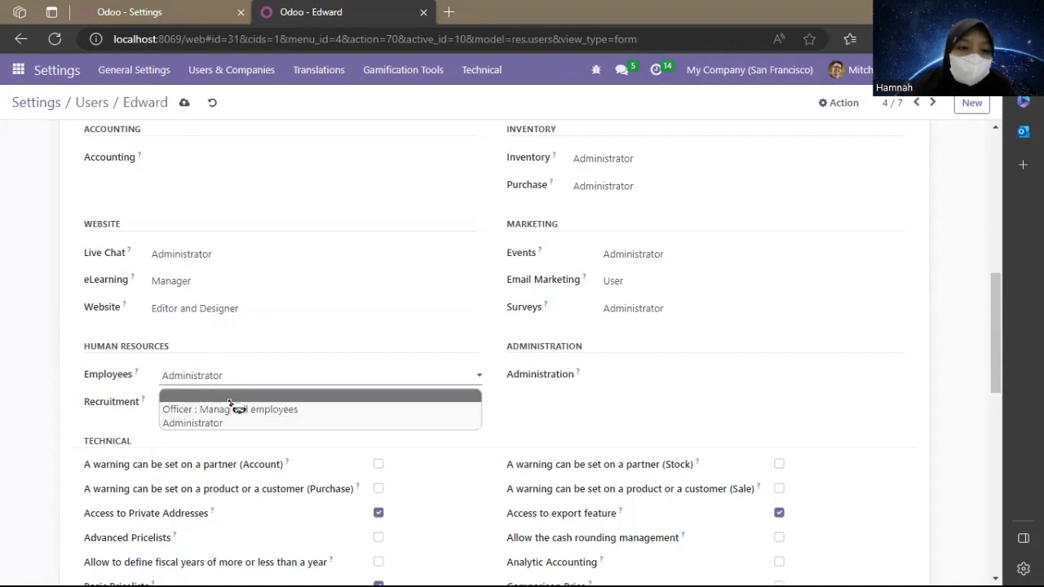
click(229, 400)
click(217, 402)
click(218, 423)
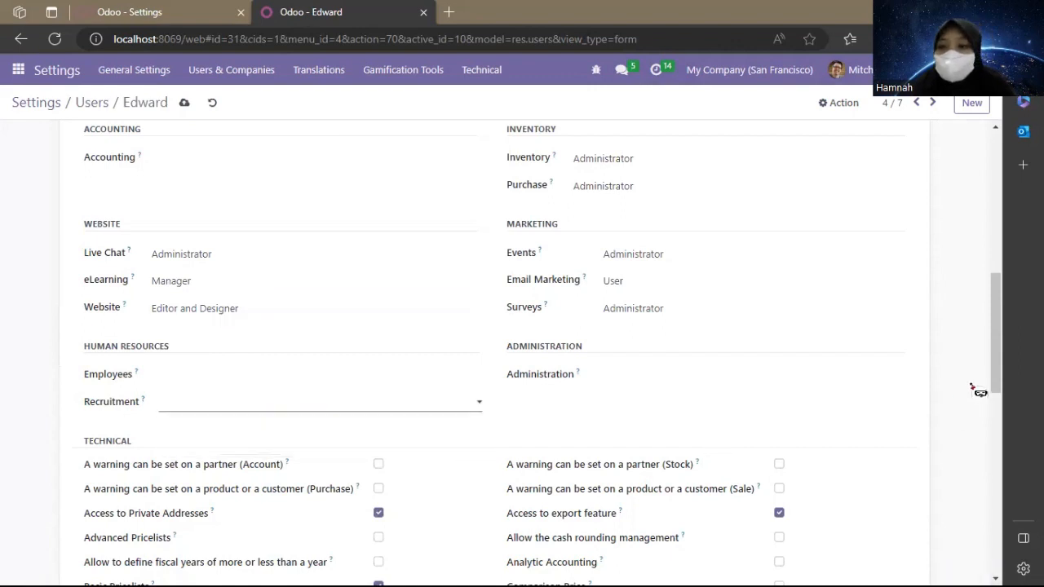
Step: Clear the user's Project and Inventory access rights
drag(1003, 368, 991, 320)
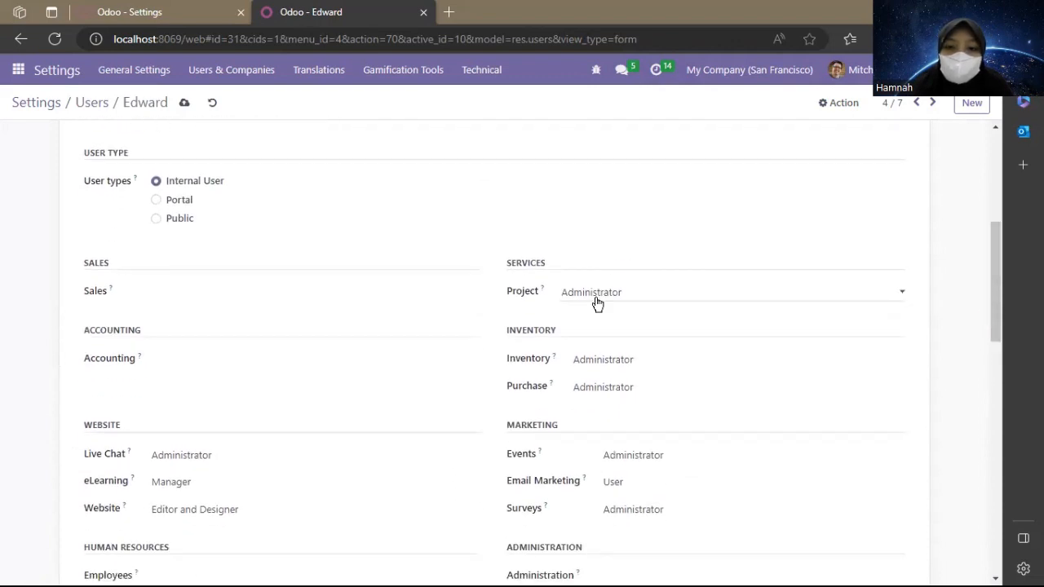
click(597, 302)
click(607, 310)
double_click(610, 360)
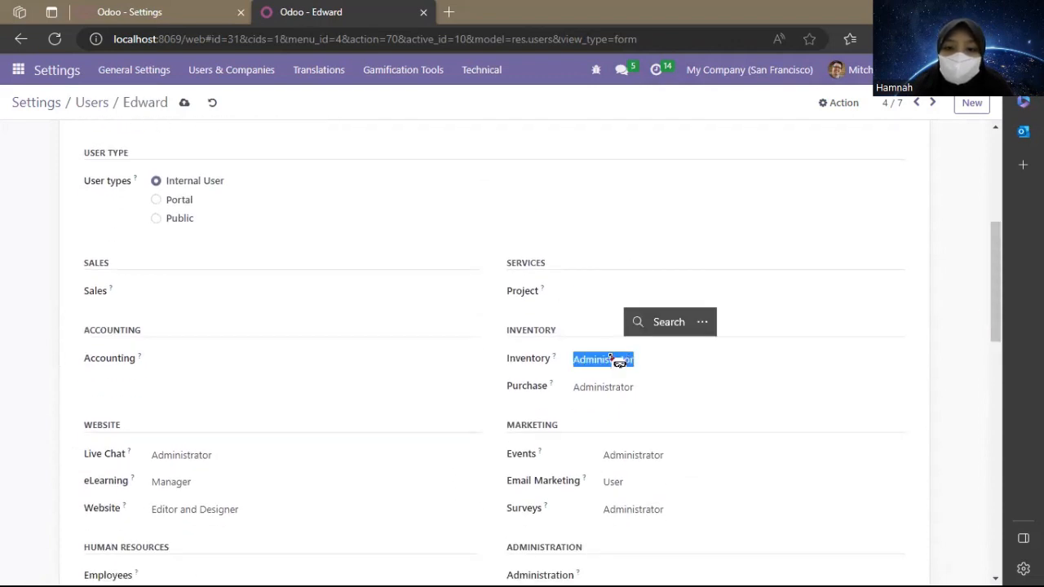
click(611, 359)
click(610, 379)
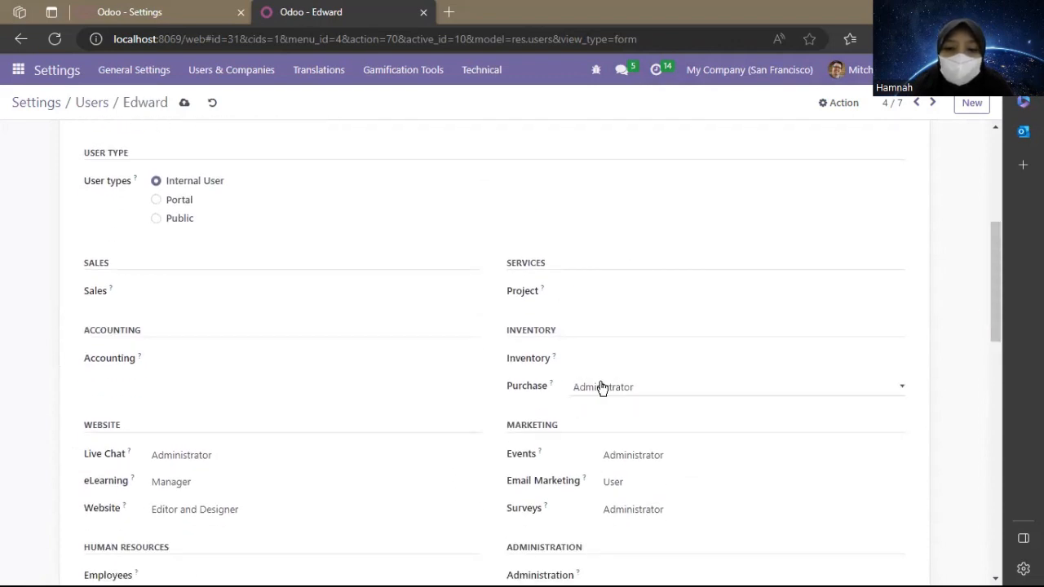
Step: Clear the user's Purchase access right under Inventory and the Events access right under Marketing
click(601, 388)
click(611, 407)
click(611, 457)
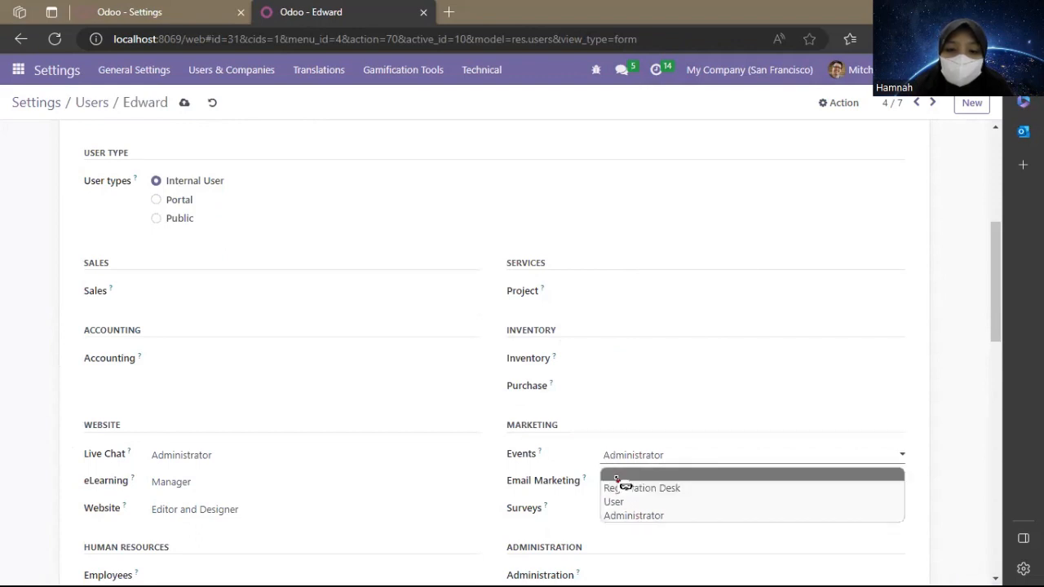
click(618, 479)
click(631, 459)
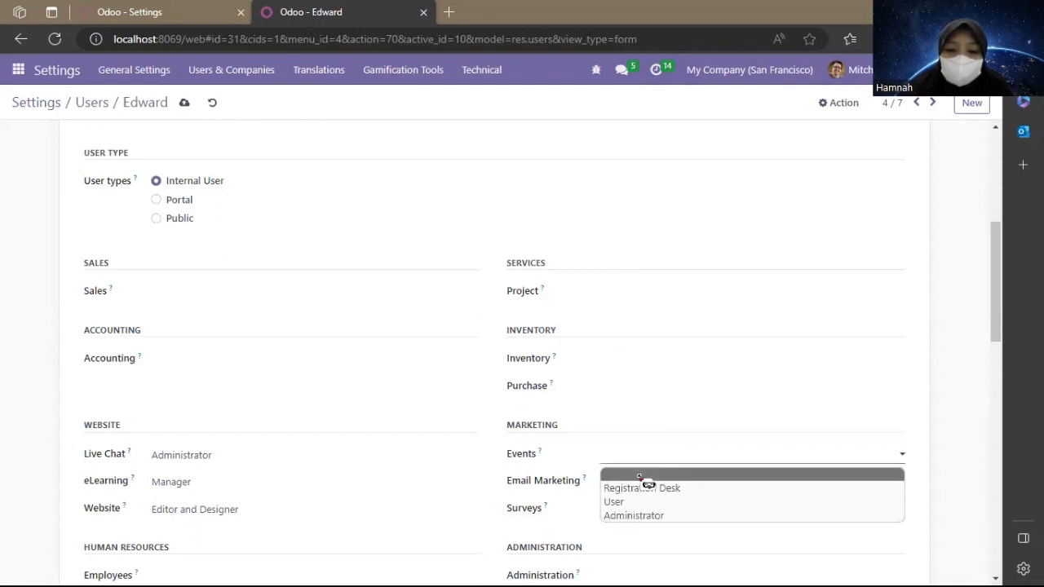
mouse_move(996, 308)
mouse_down()
mouse_move(997, 343)
mouse_move(990, 326)
mouse_up()
click(665, 388)
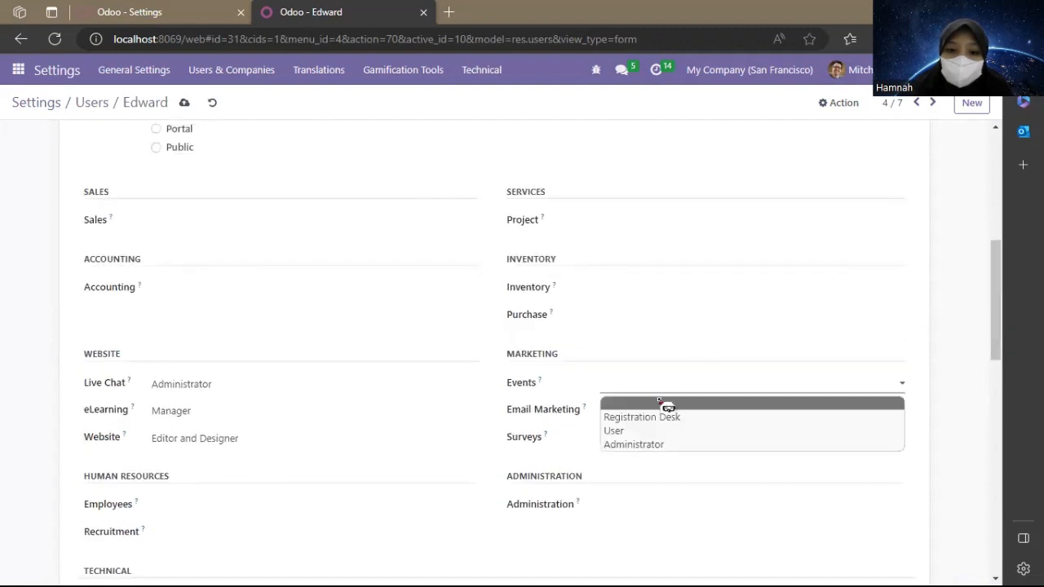
click(661, 403)
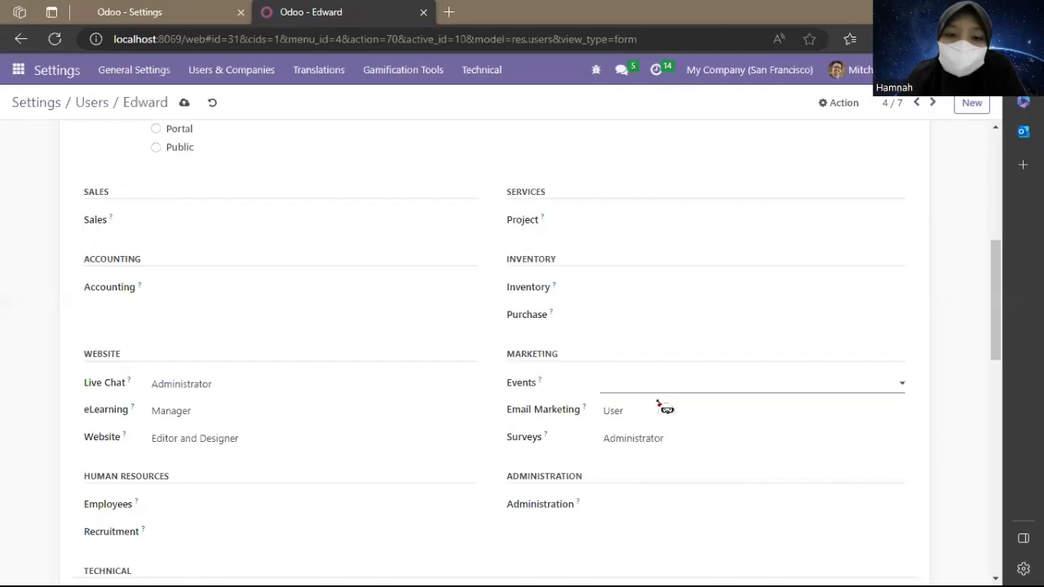
Step: Clear the user's Email Marketing and Surveys access rights and save the record
click(638, 424)
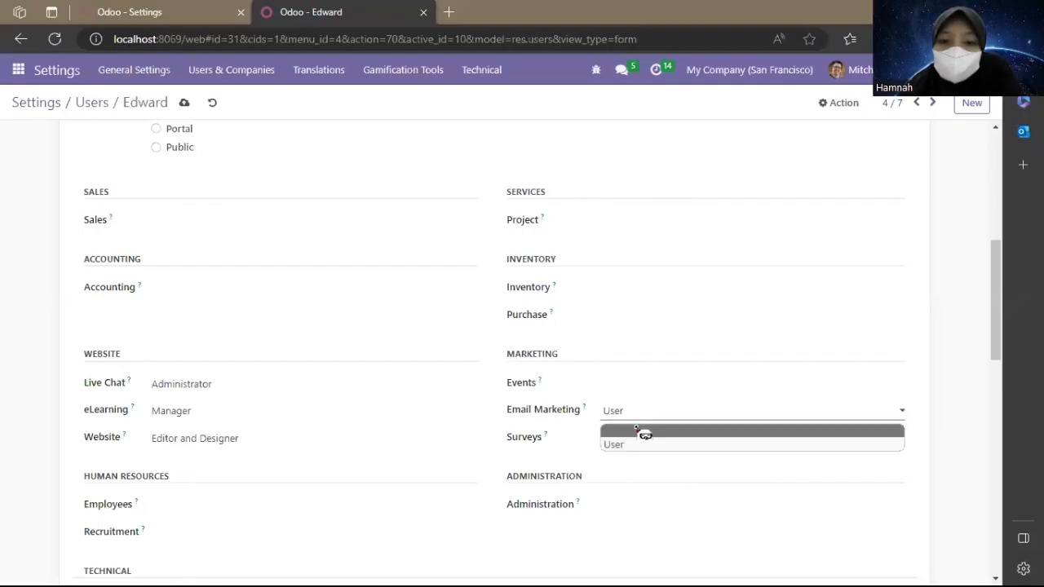
click(638, 431)
click(638, 439)
click(638, 459)
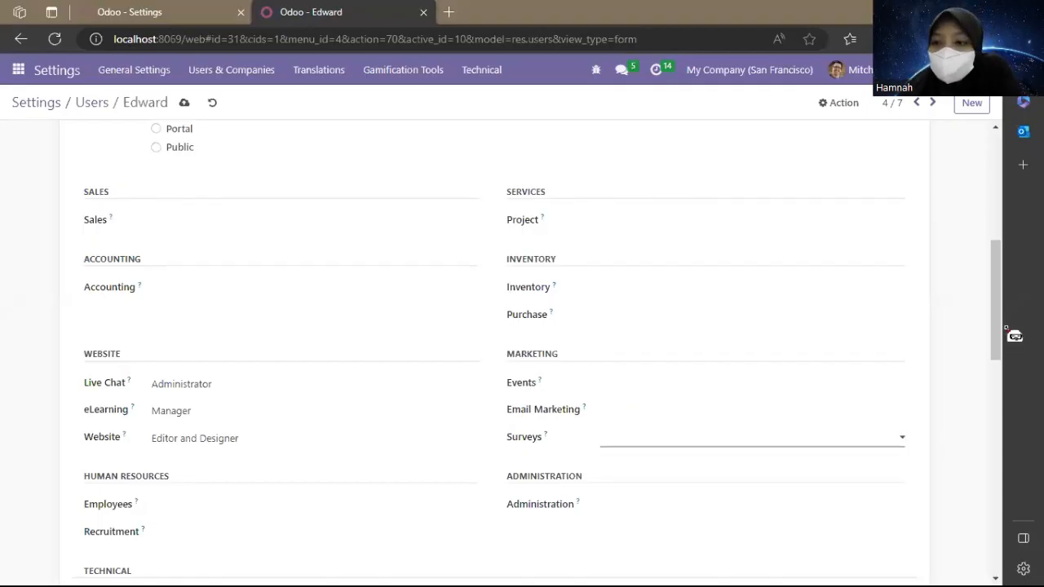
drag(999, 331, 980, 470)
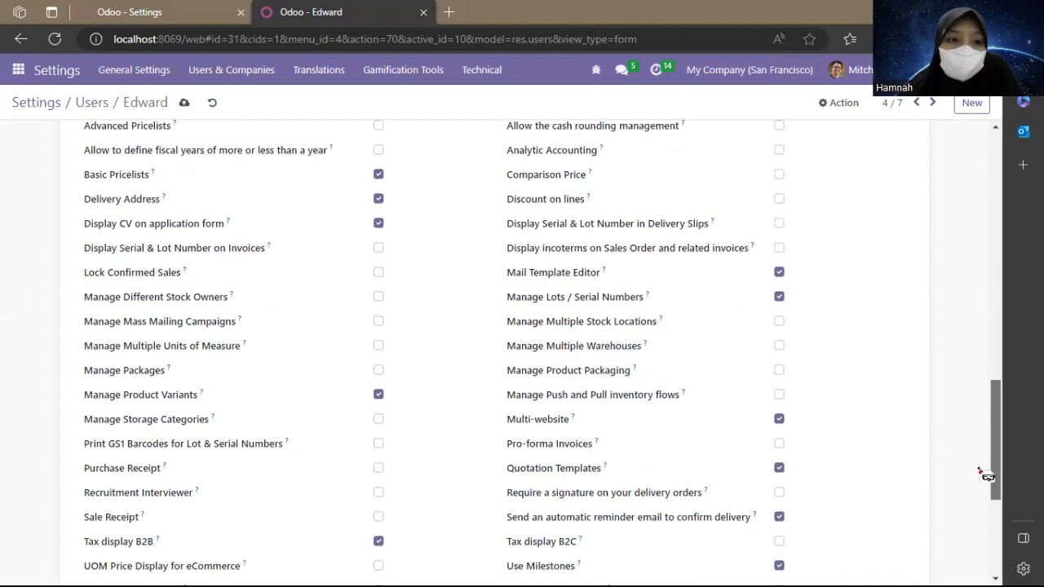
drag(983, 475, 889, 194)
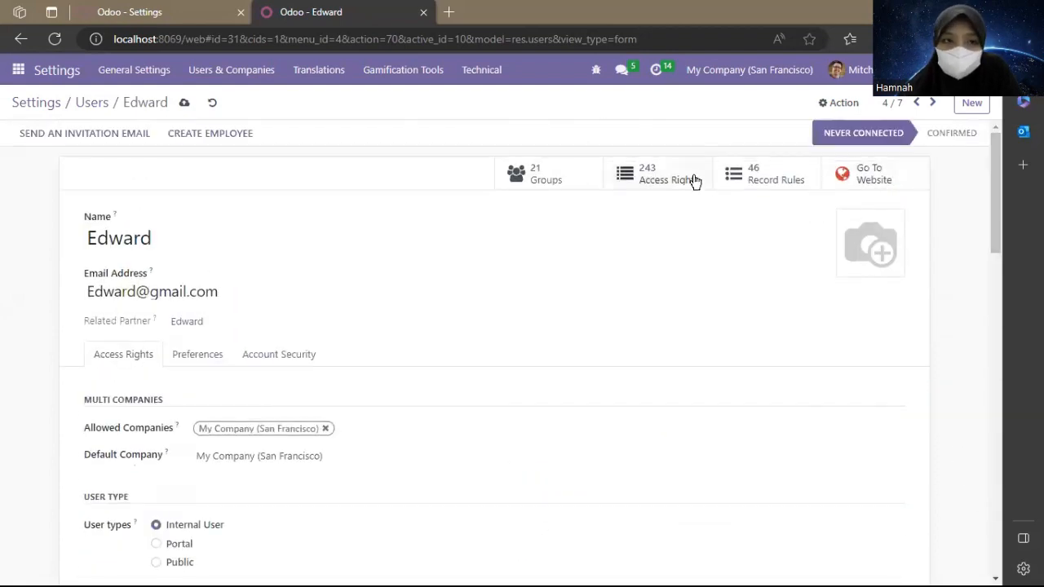
click(189, 104)
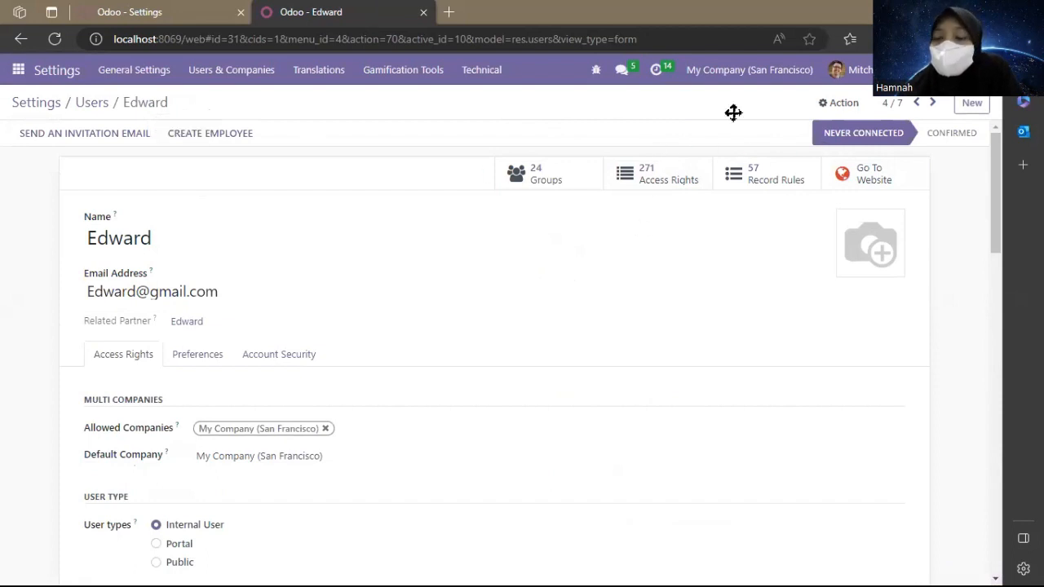
Step: Open the fifth listed user's record and clear the Sales and Accounting access rights
click(935, 105)
drag(1000, 176, 987, 242)
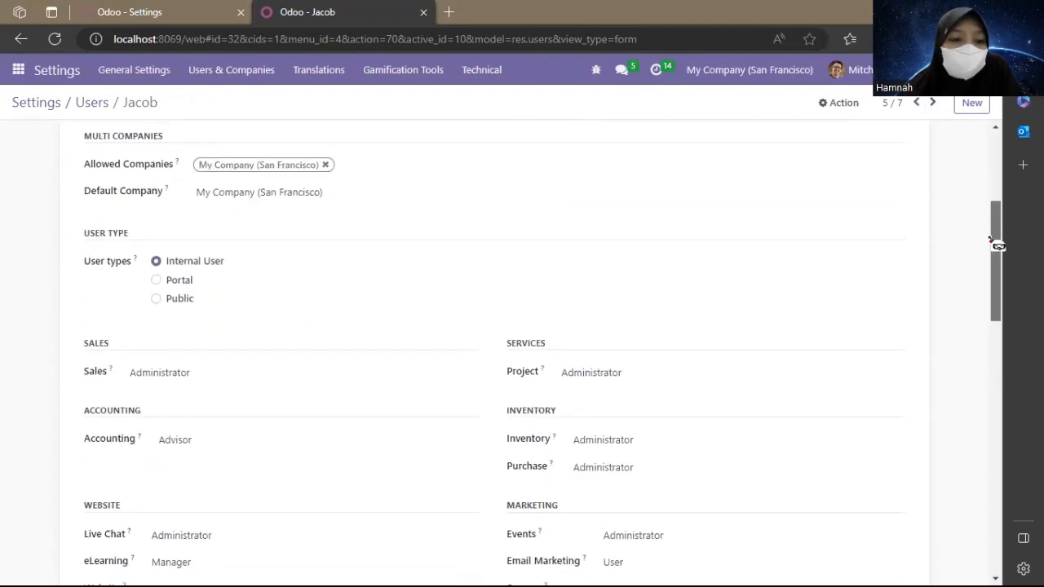
scroll(989, 257, down, 2)
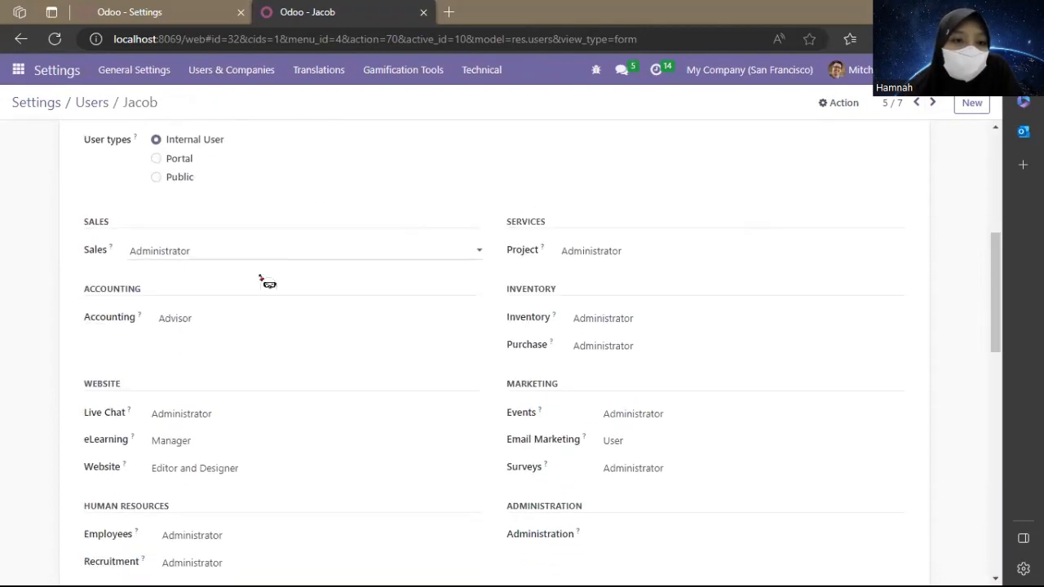
click(266, 256)
click(269, 266)
click(313, 323)
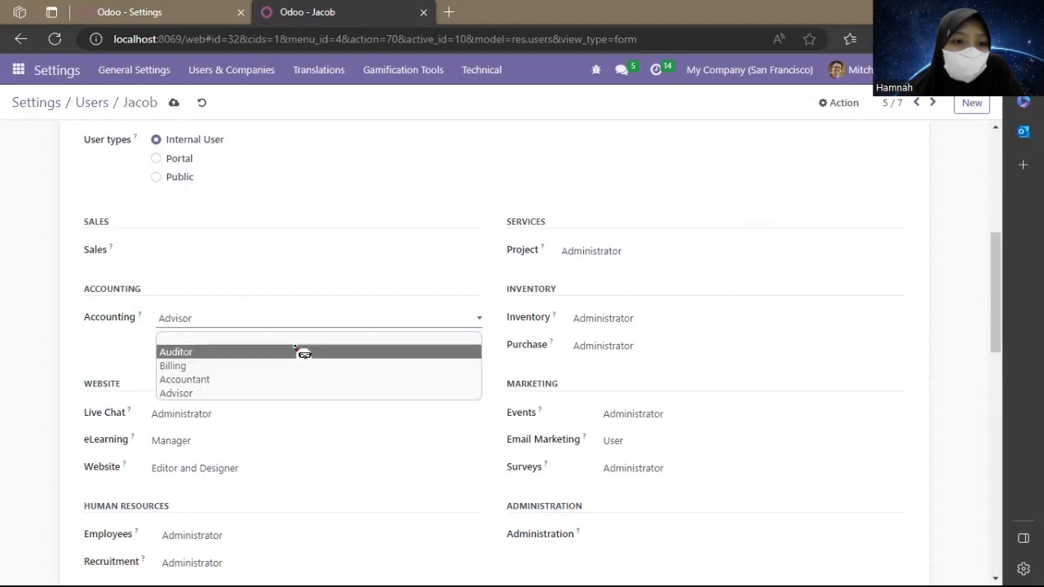
click(304, 353)
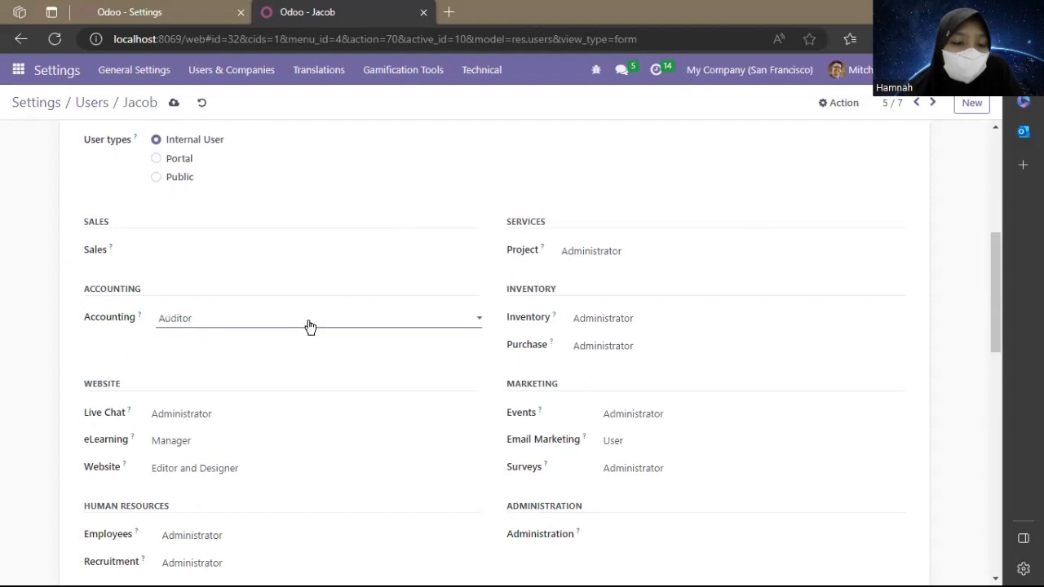
Step: Clear the fifth user's Live Chat and eLearning access rights and set Website to Restricted Editor
click(221, 419)
click(217, 422)
click(196, 445)
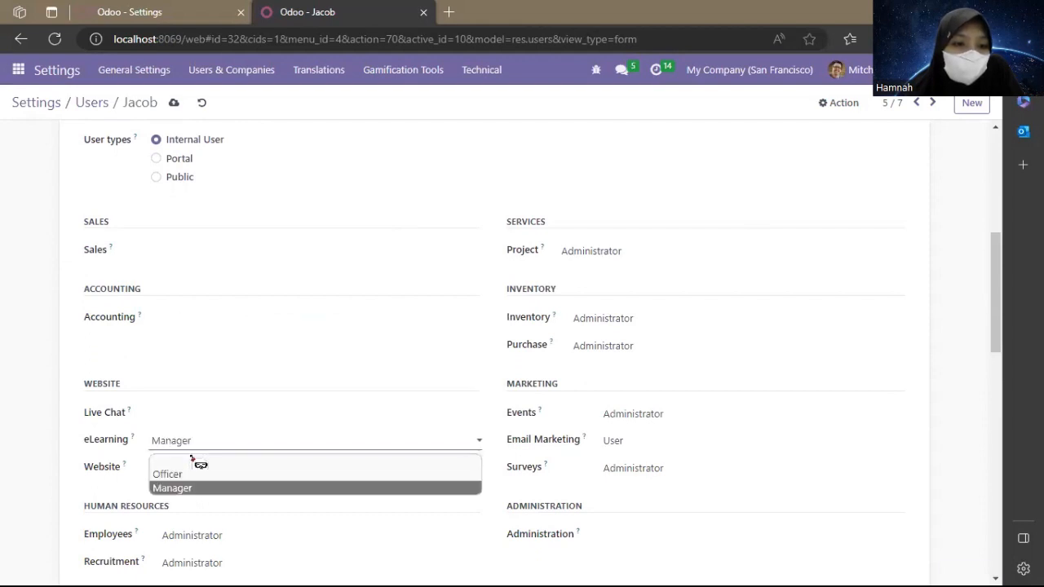
click(187, 465)
click(193, 468)
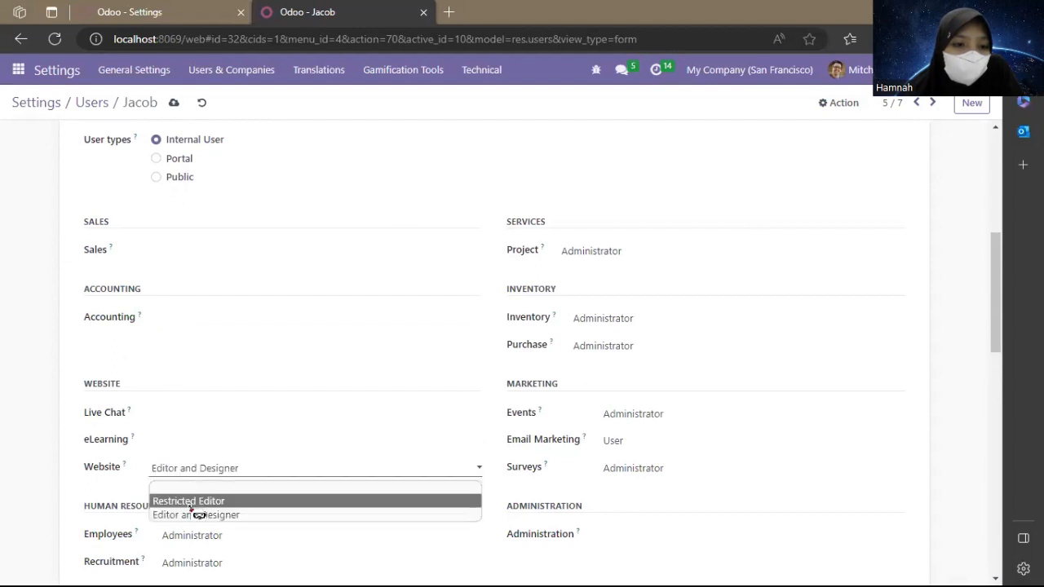
click(190, 501)
Step: Clear the fifth user's Employees and Recruitment access rights under Human Resources
click(193, 543)
click(245, 491)
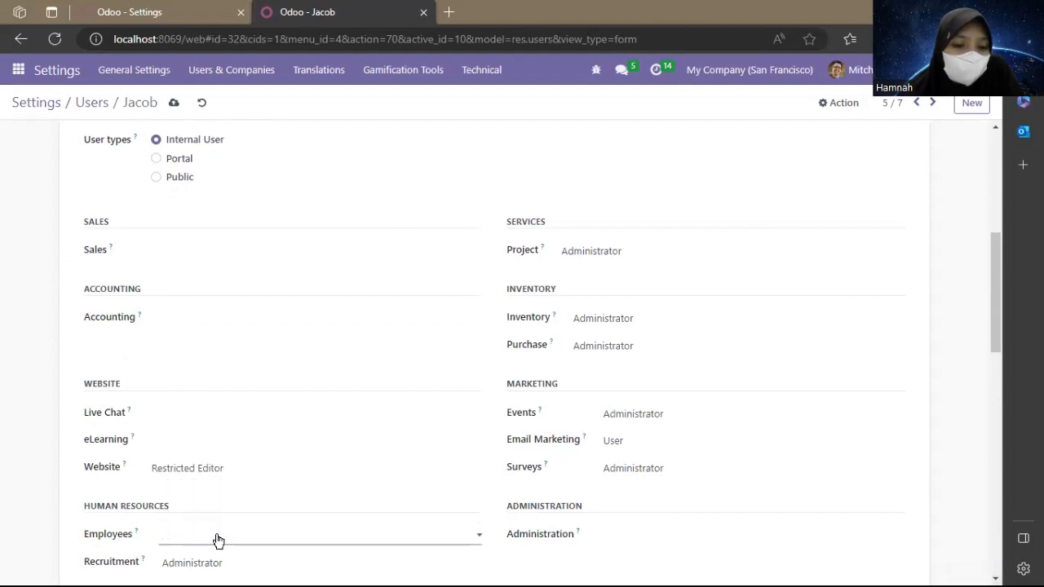
click(204, 562)
click(248, 517)
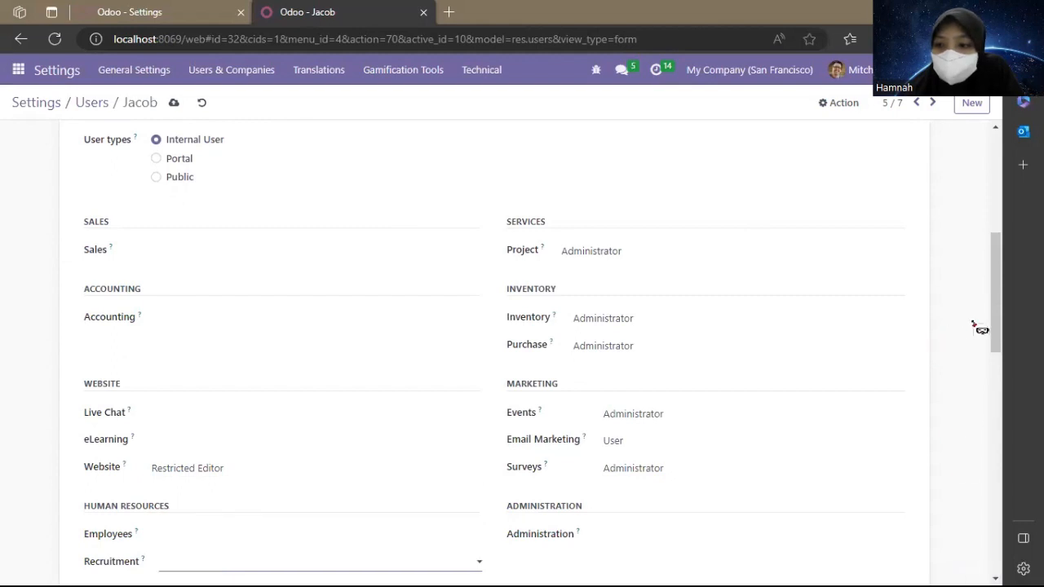
Step: Clear the fifth user's Project, Inventory and Purchase access rights
scroll(998, 339, down, 1)
scroll(722, 369, up, 2)
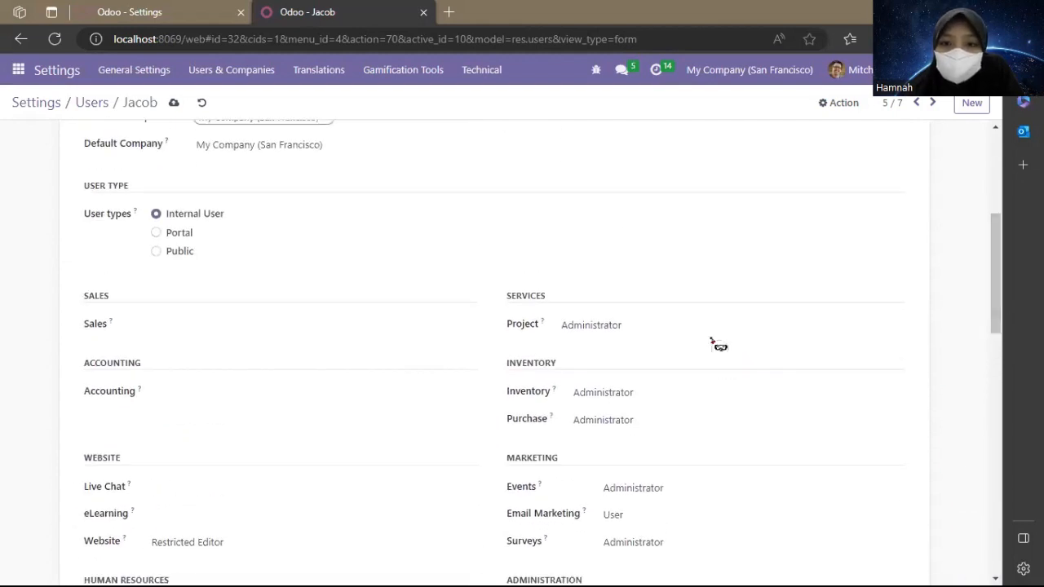
click(645, 328)
click(641, 346)
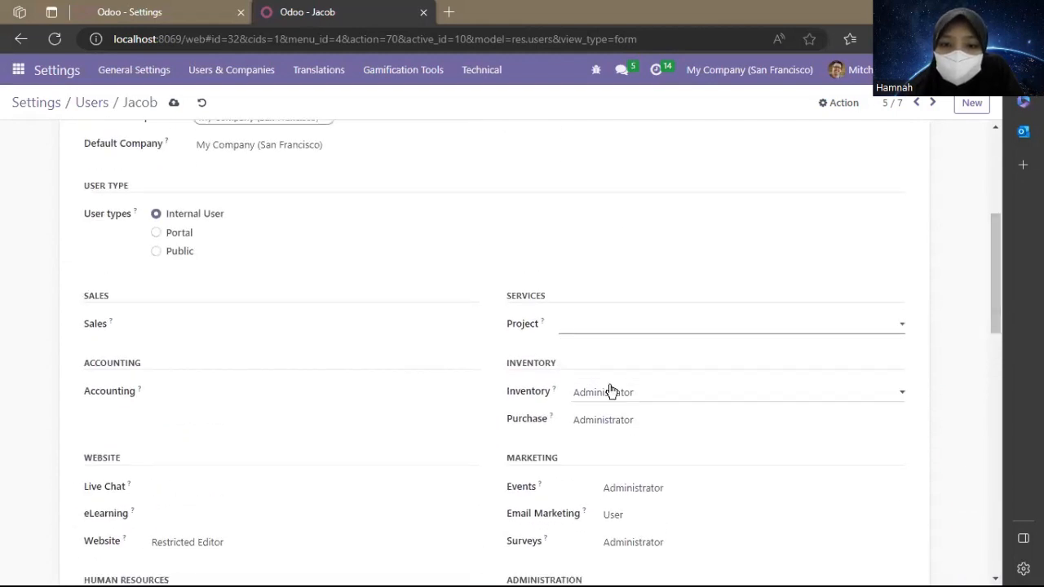
click(612, 394)
click(616, 409)
click(615, 403)
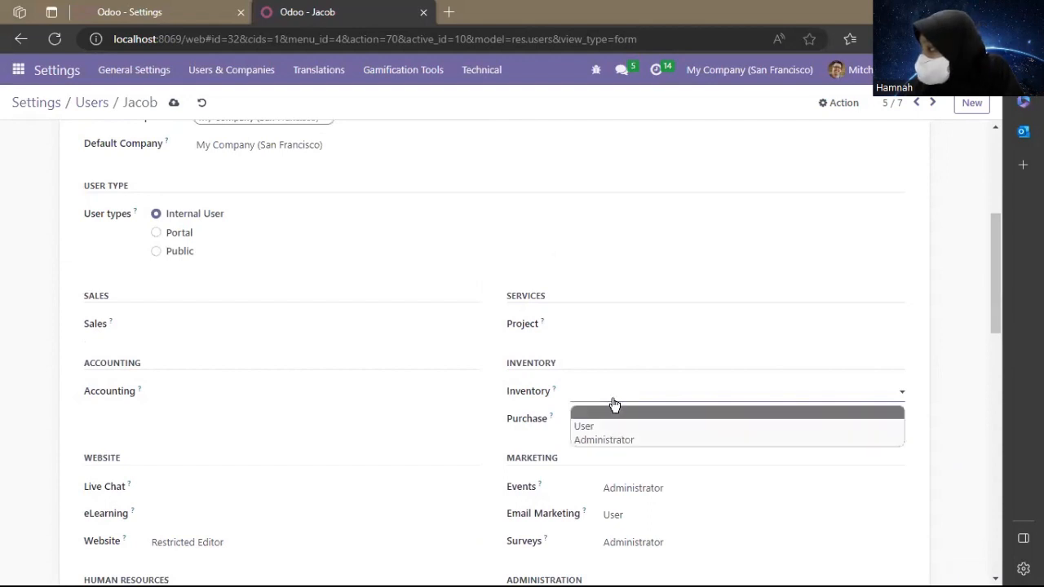
click(642, 414)
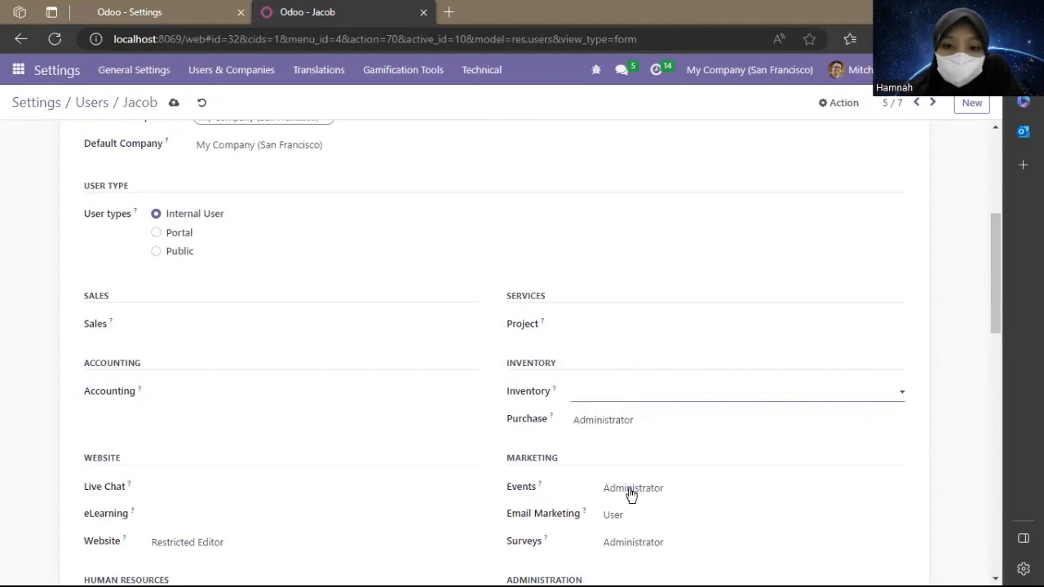
click(645, 421)
click(640, 442)
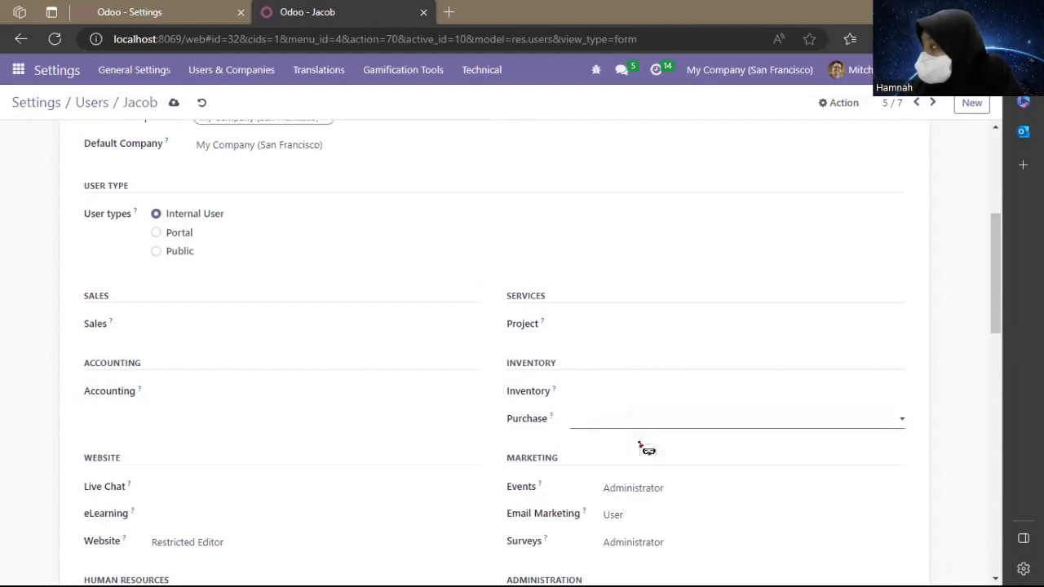
Step: Clear the fifth user's Events, Email Marketing and Surveys access rights under Marketing and save the record
click(636, 490)
click(621, 503)
click(628, 515)
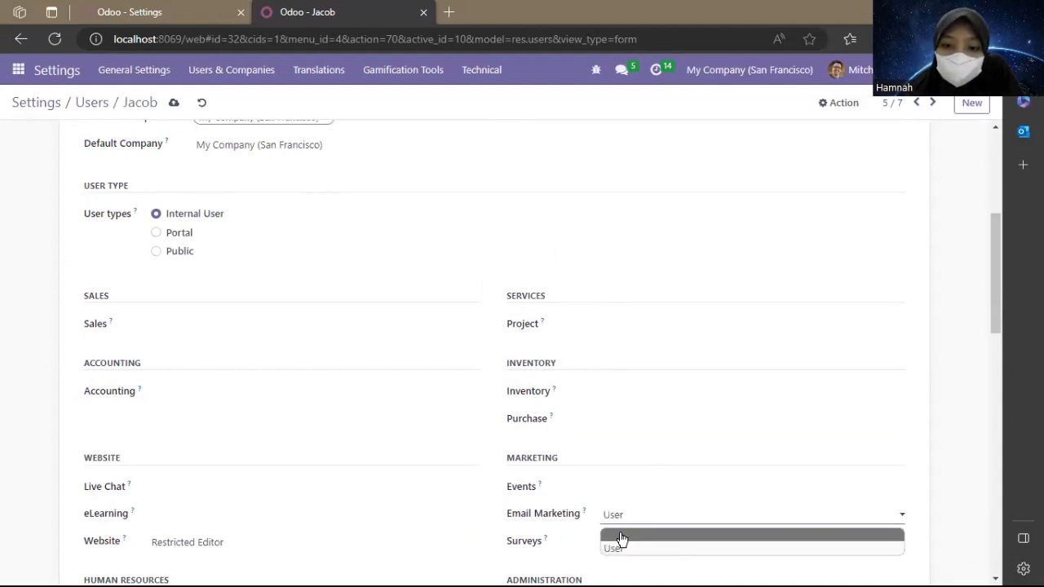
click(620, 537)
click(620, 540)
click(629, 497)
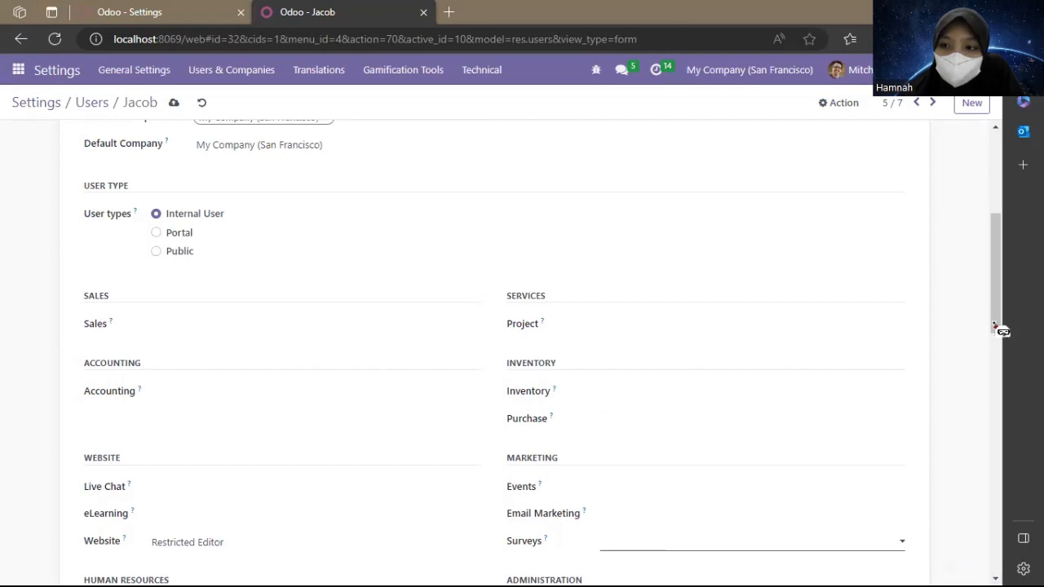
drag(1001, 331, 625, 128)
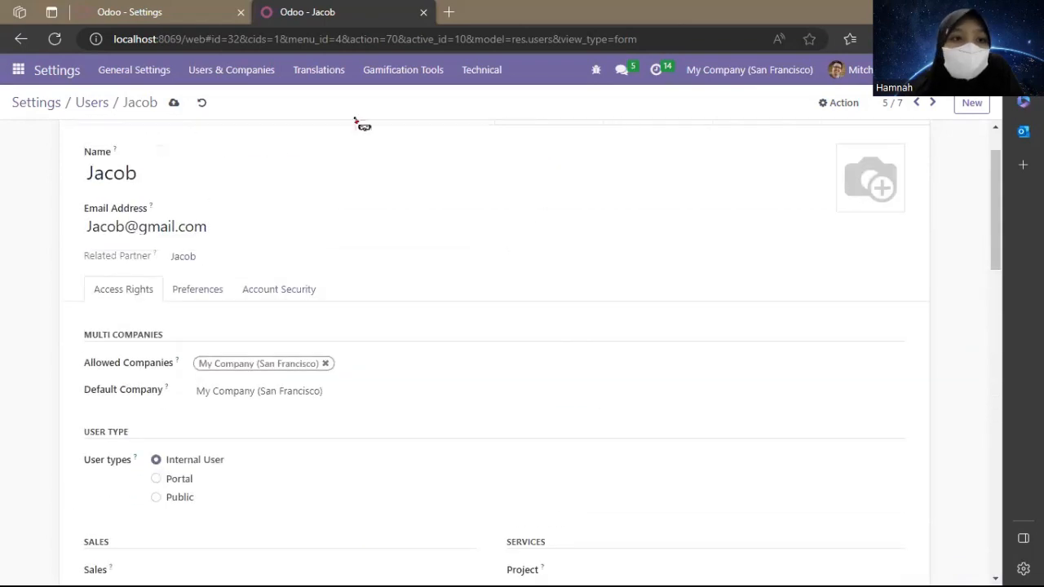
click(174, 103)
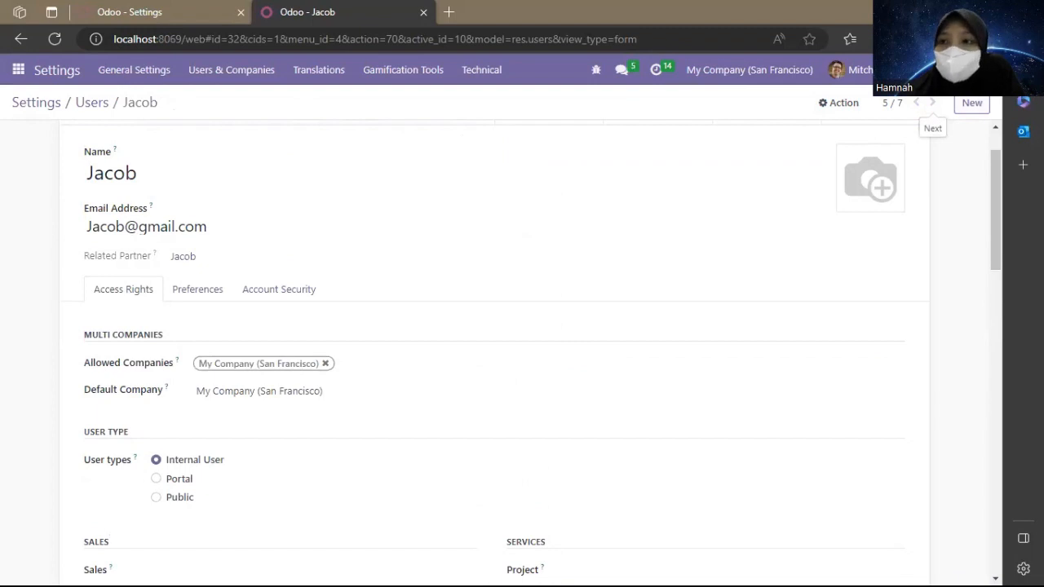
Step: Go to the first listed user's record and clear the Sales and Accounting access rights
click(936, 103)
click(936, 103)
click(936, 103)
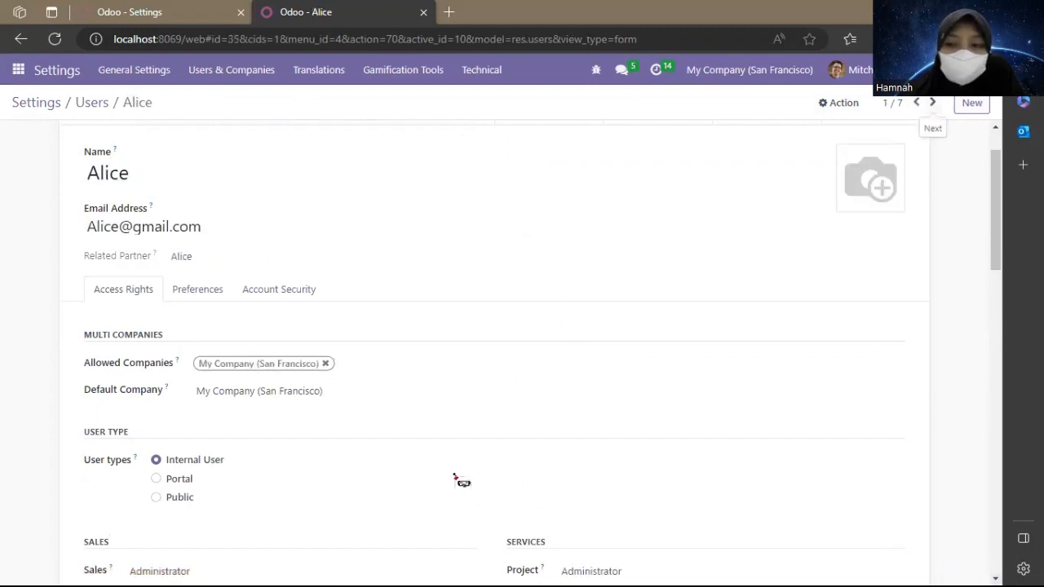
scroll(997, 242, down, 3)
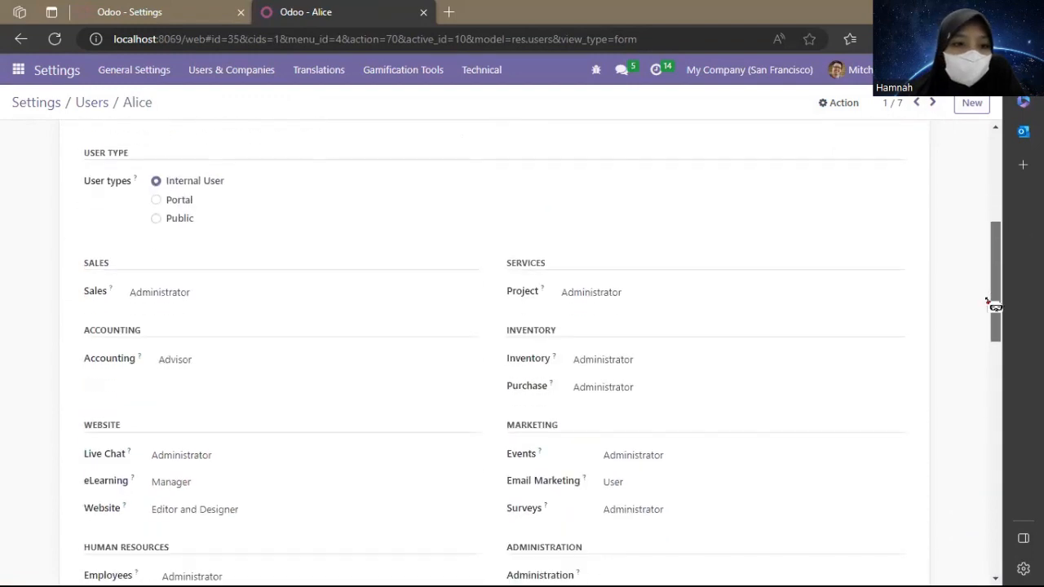
click(336, 294)
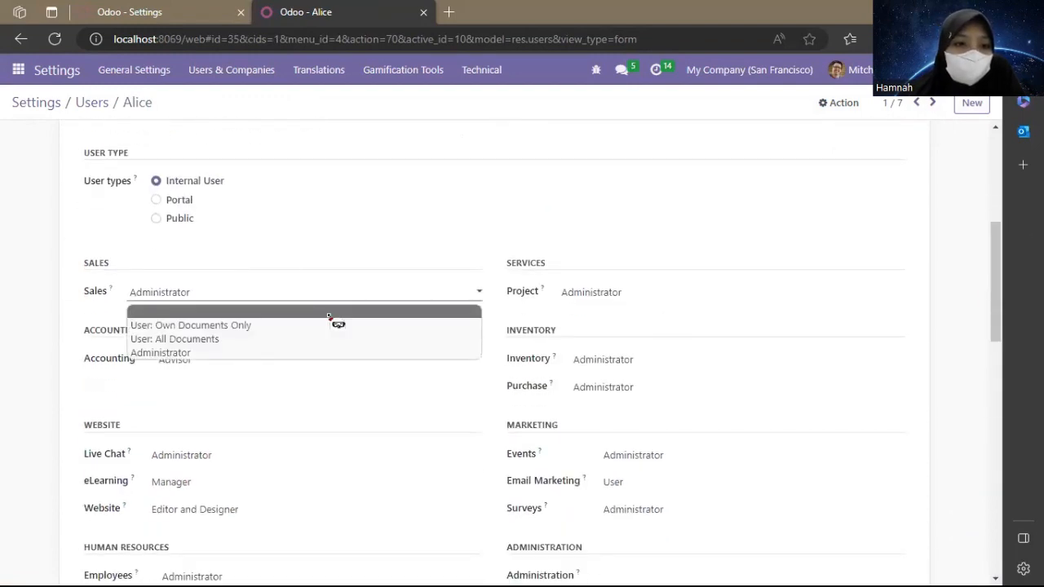
click(340, 306)
click(293, 364)
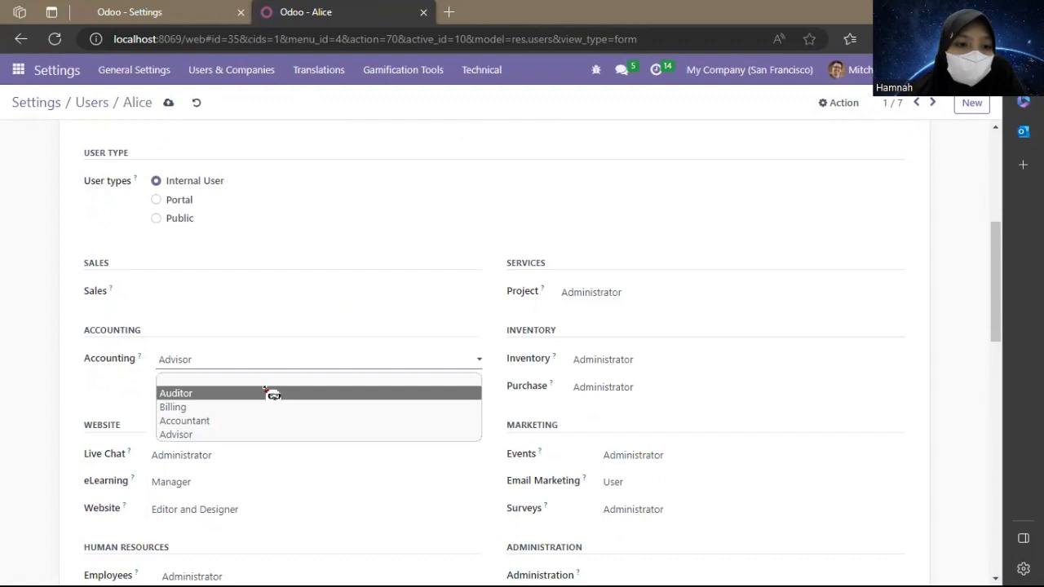
click(266, 393)
click(277, 366)
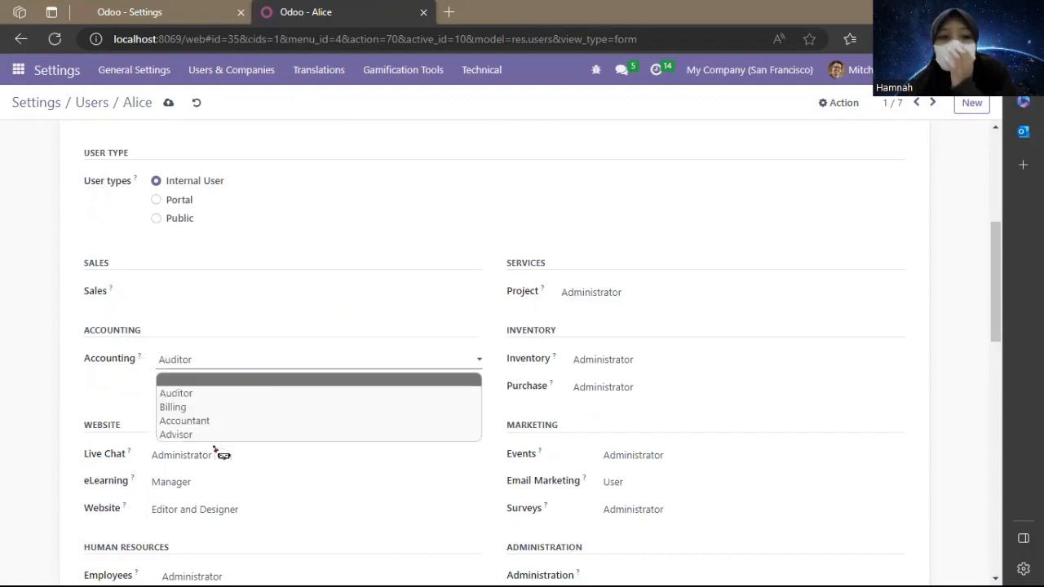
click(215, 379)
Step: Clear the first user's Live Chat, eLearning and Website access rights
click(205, 462)
click(216, 476)
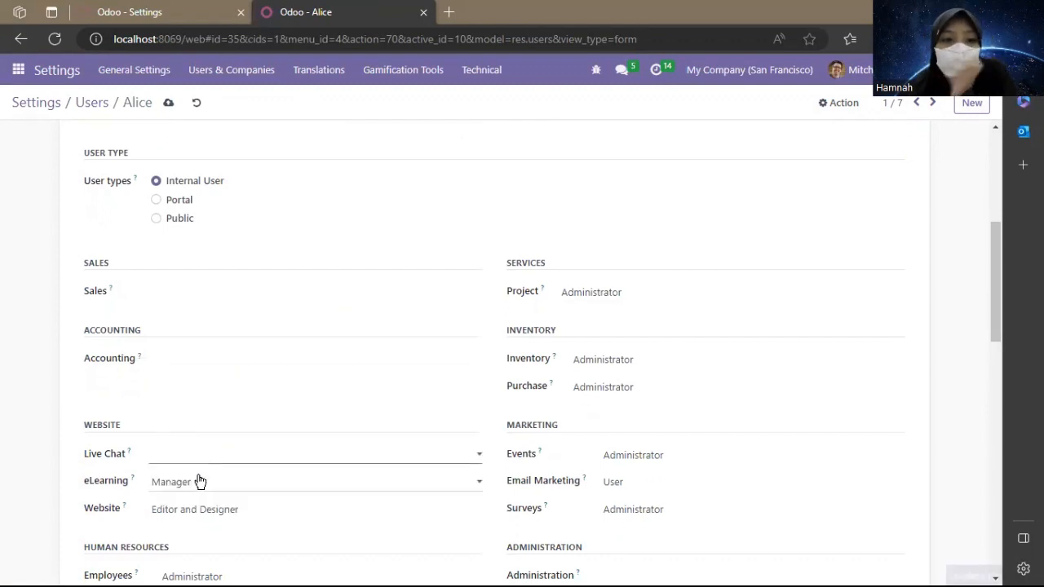
click(199, 482)
click(187, 499)
click(196, 509)
click(200, 531)
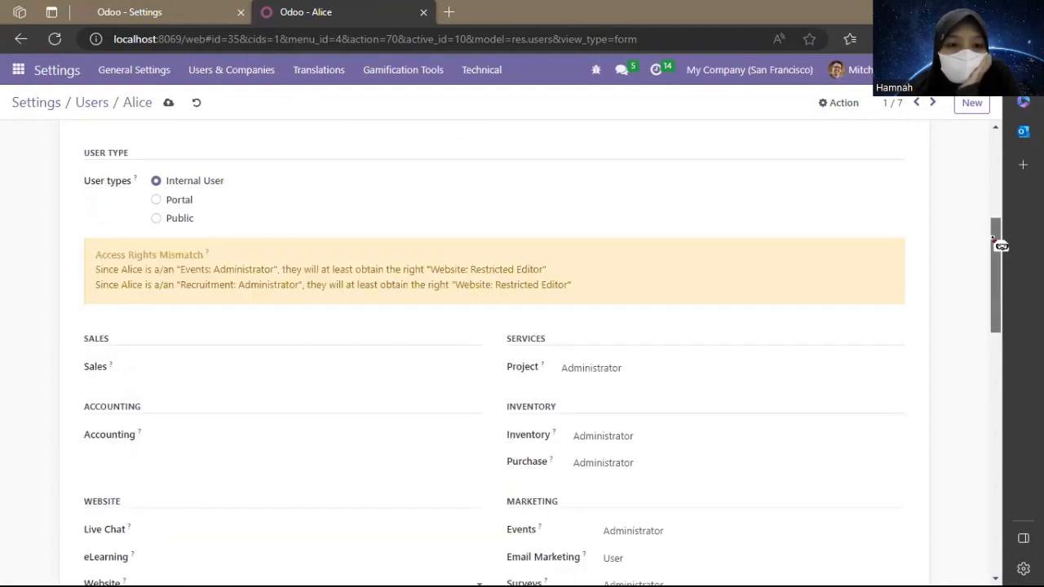
Step: Set the first user's Inventory access right to User and clear the Purchase and Project access rights
drag(995, 242, 1001, 286)
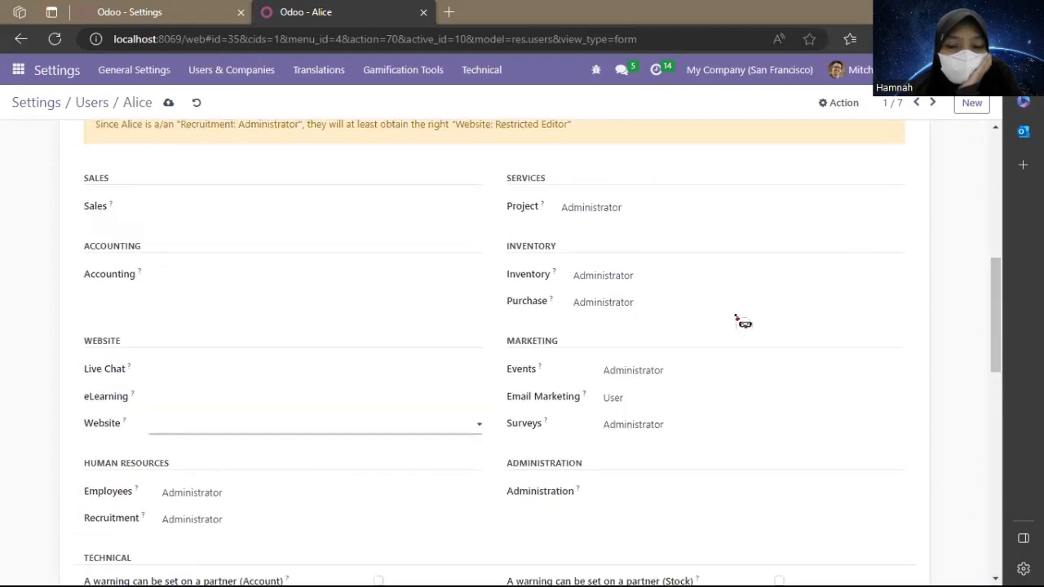
click(630, 277)
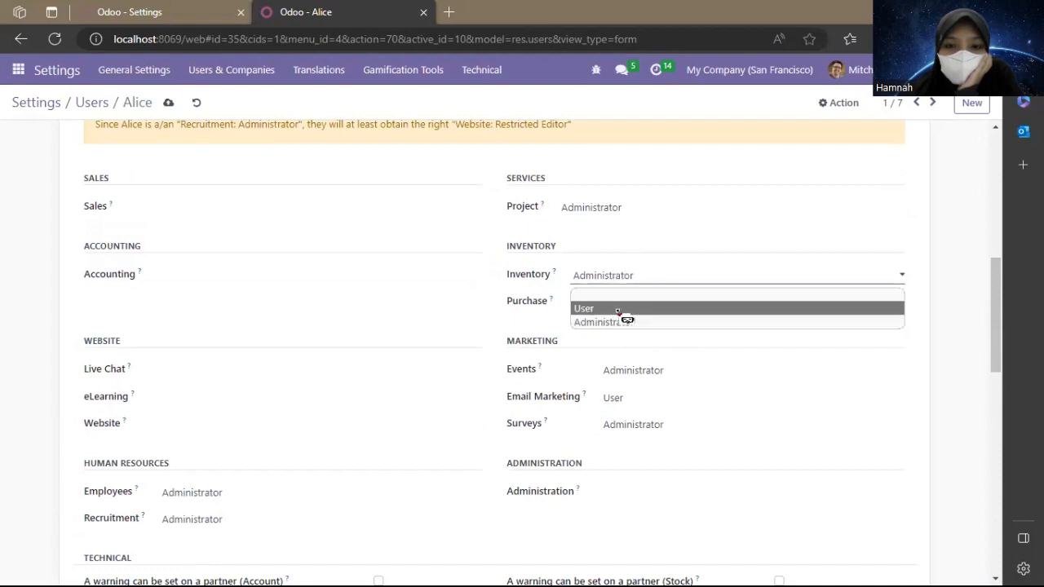
click(618, 309)
click(617, 305)
click(618, 322)
click(612, 210)
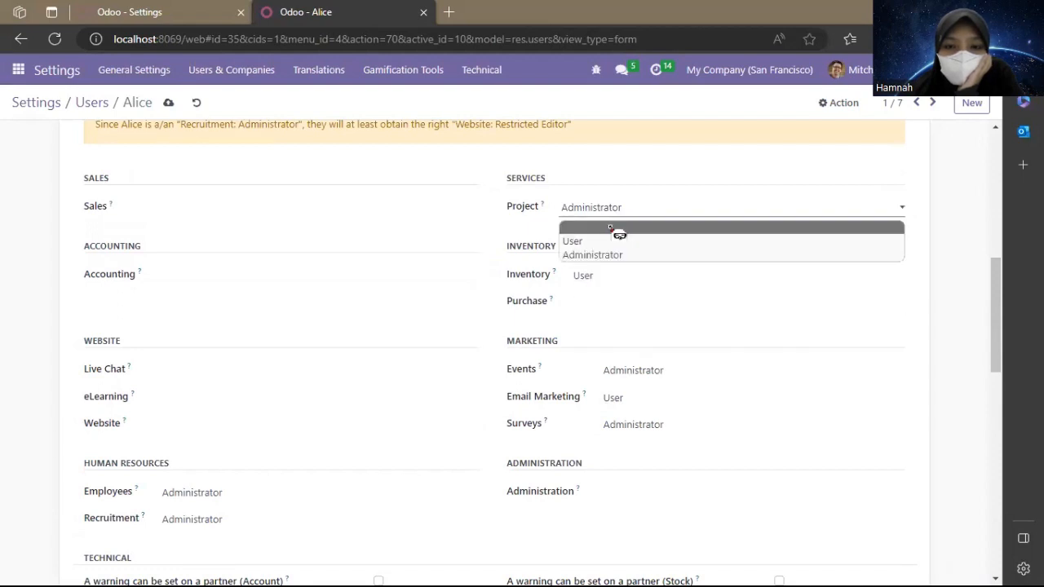
click(611, 227)
Step: Clear the first user's Events, Email Marketing and Surveys access rights under Marketing
click(653, 377)
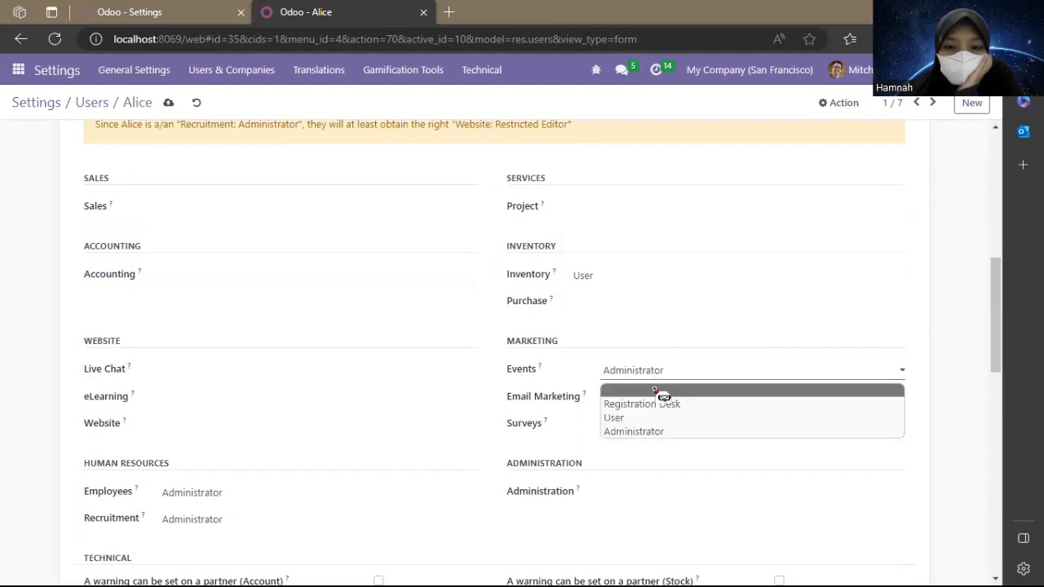
click(657, 392)
click(642, 383)
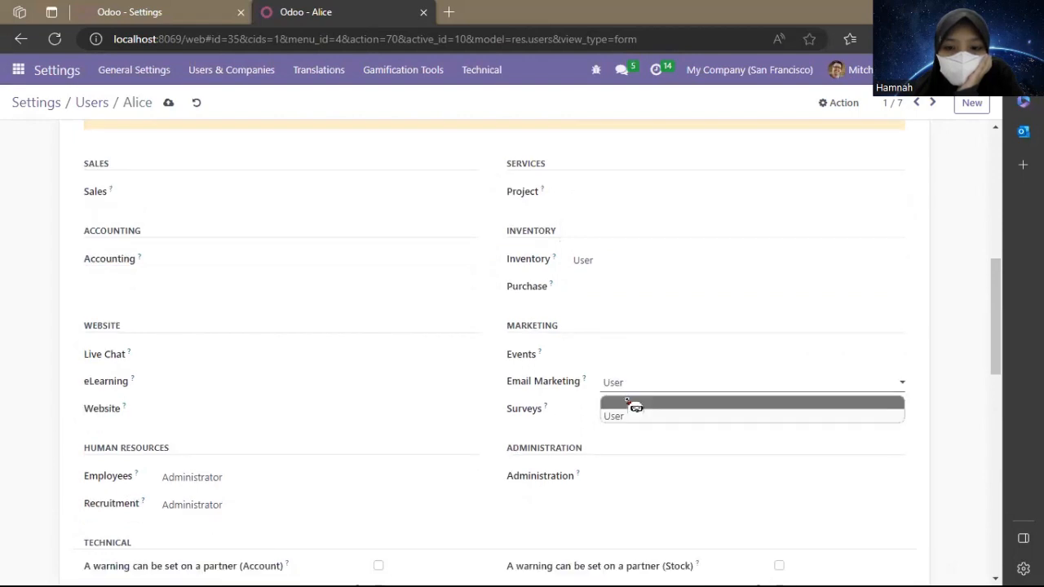
click(628, 403)
click(633, 409)
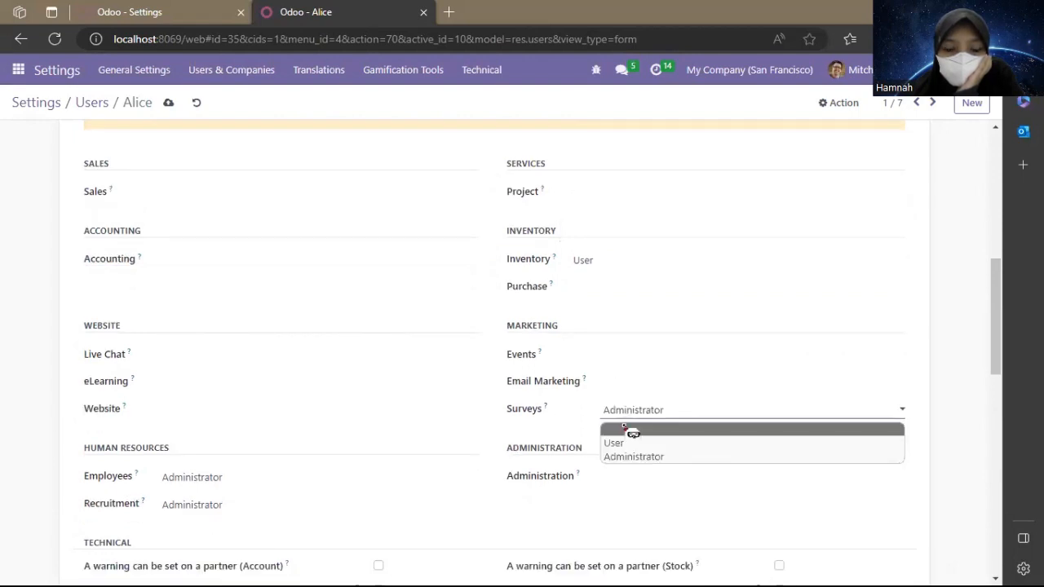
click(633, 430)
Step: Clear the first user's Employees and Recruitment access rights under Human Resources and save the record
click(299, 478)
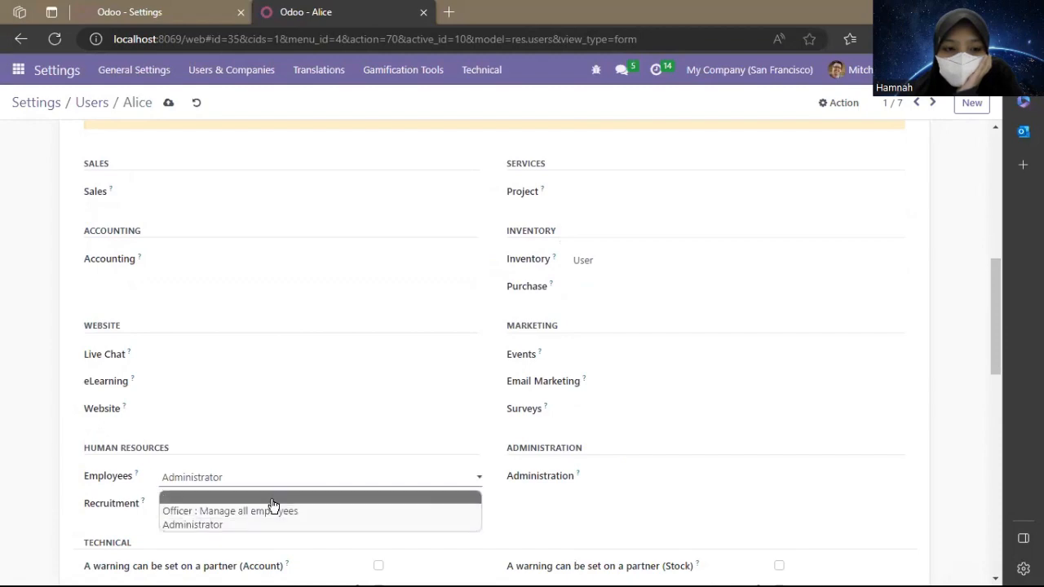
click(271, 499)
click(259, 506)
click(245, 526)
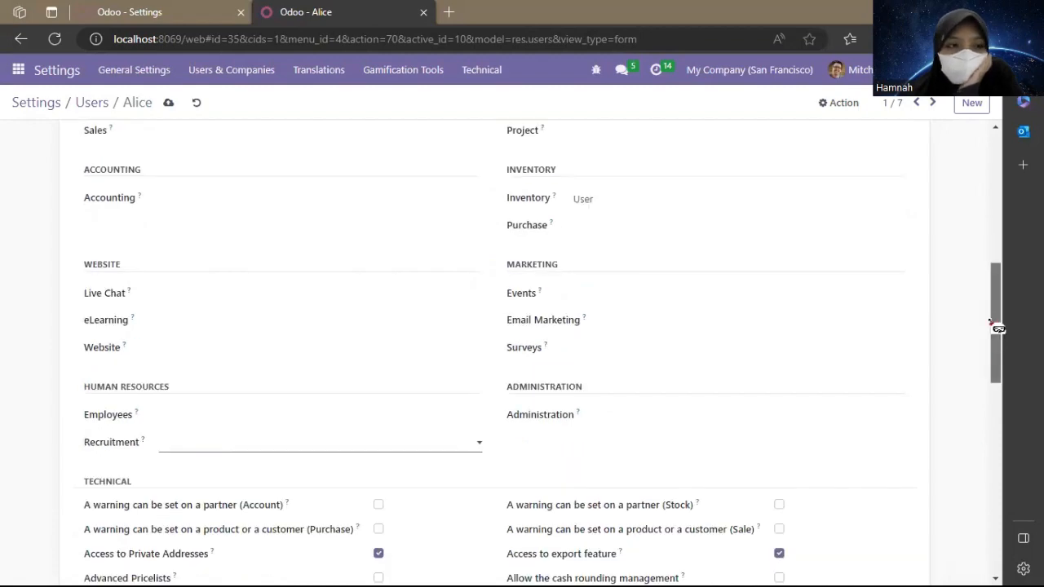
scroll(979, 278, up, 5)
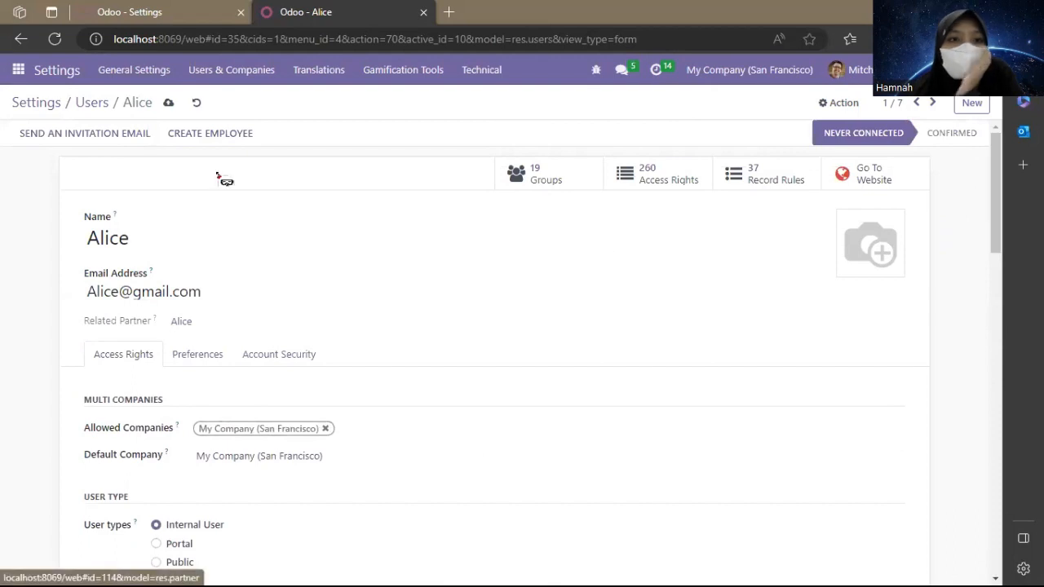
click(167, 104)
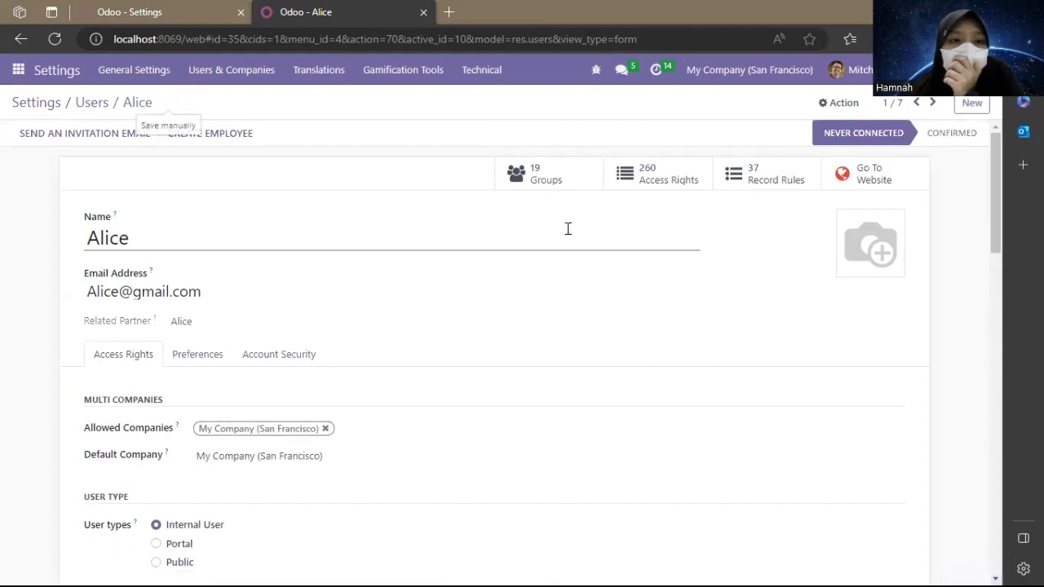
Step: Go to the second user's record, set Sales to "User: Own Documents Only" and clear the Accounting access right
click(935, 105)
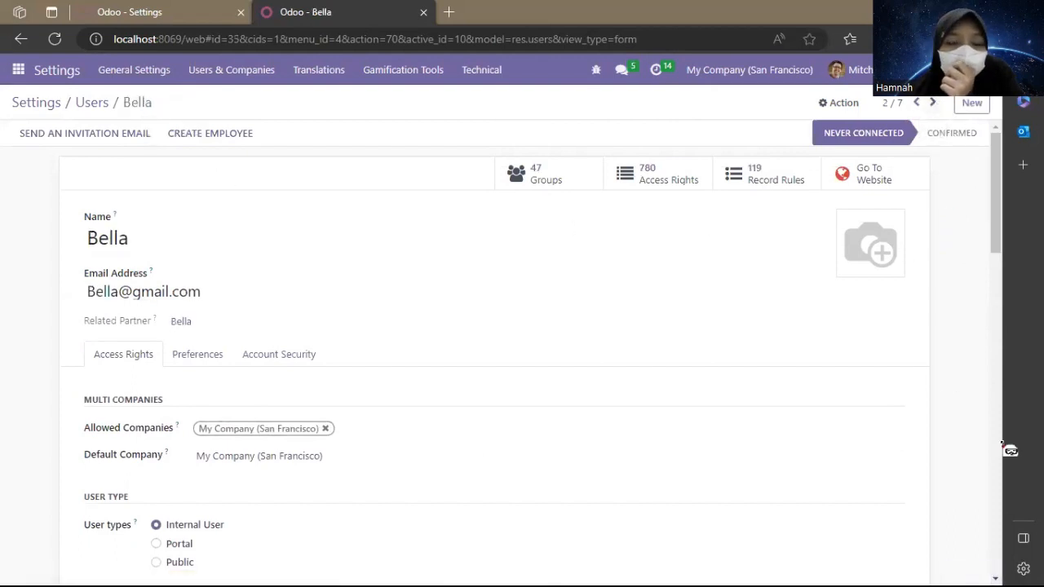
drag(995, 221, 995, 300)
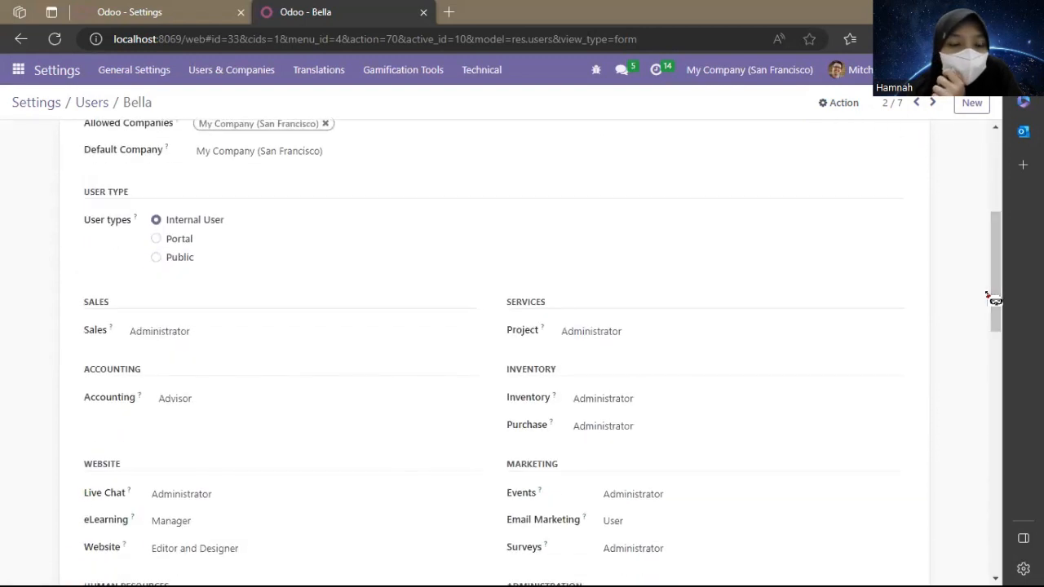
click(245, 333)
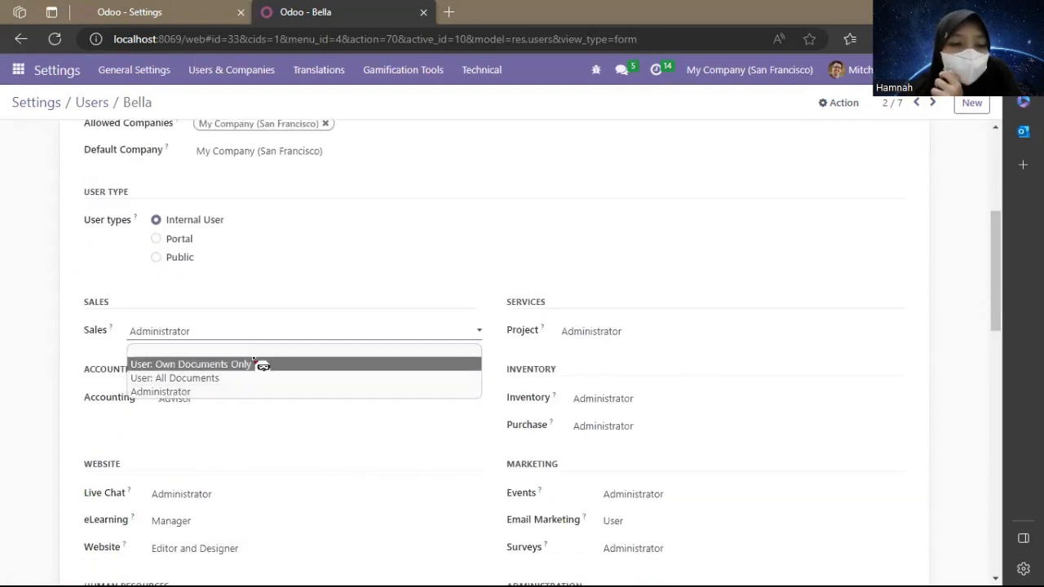
click(256, 366)
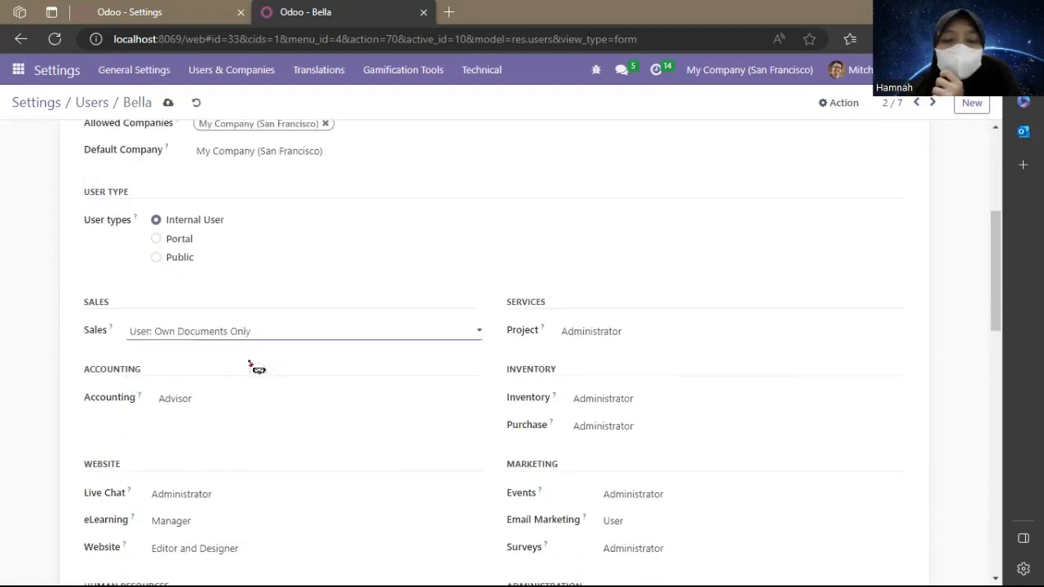
click(280, 331)
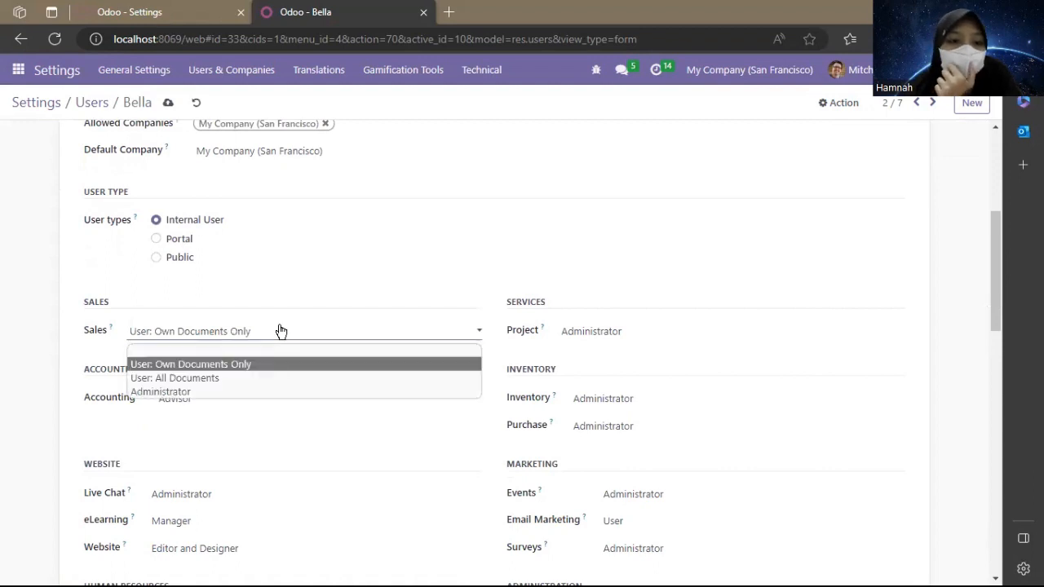
click(298, 368)
double_click(234, 392)
click(206, 412)
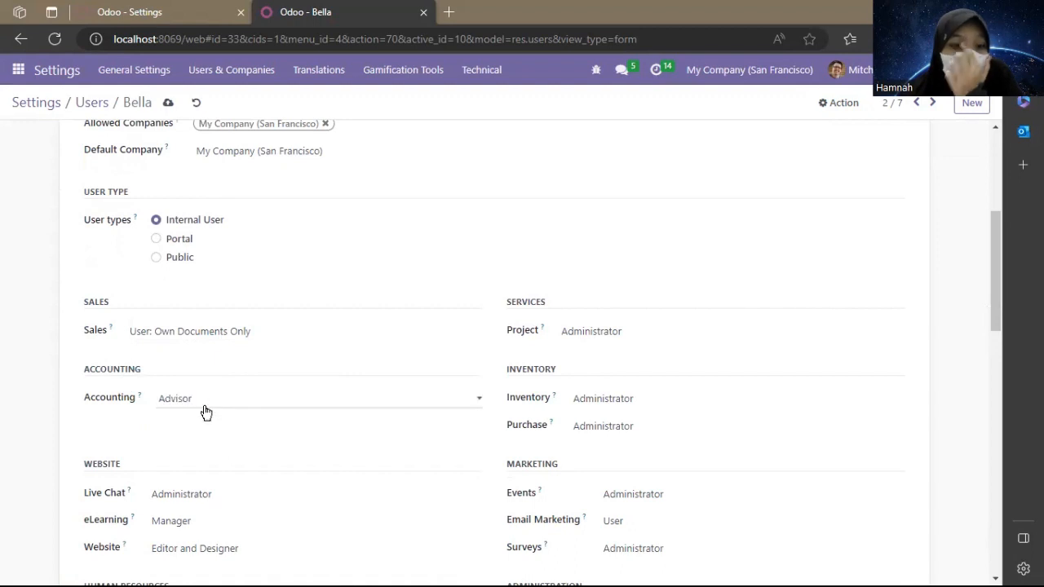
click(206, 400)
click(188, 423)
Step: Clear the second user's Live Chat, eLearning and Website access rights
click(200, 494)
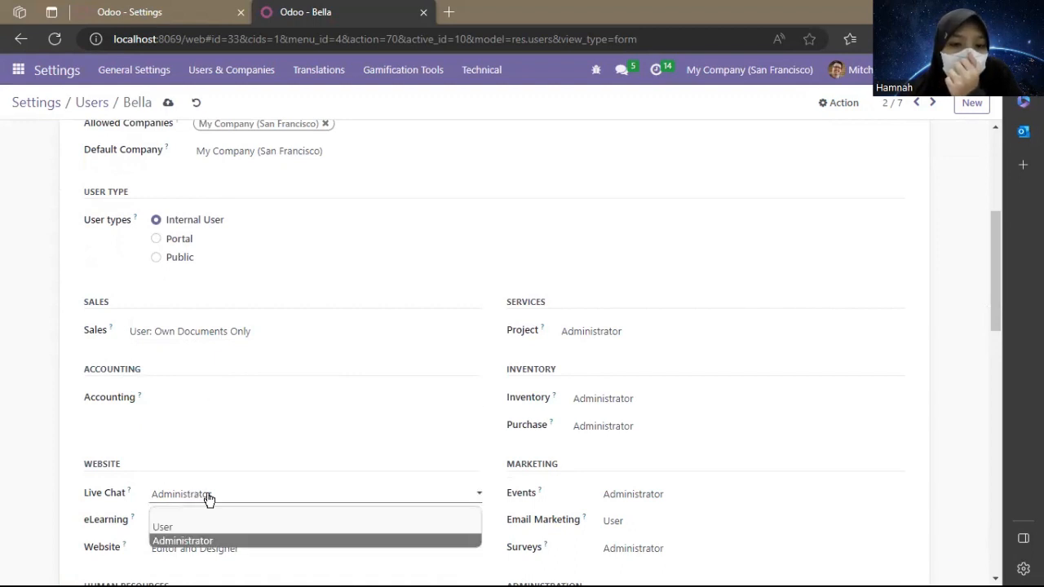
click(190, 515)
click(188, 524)
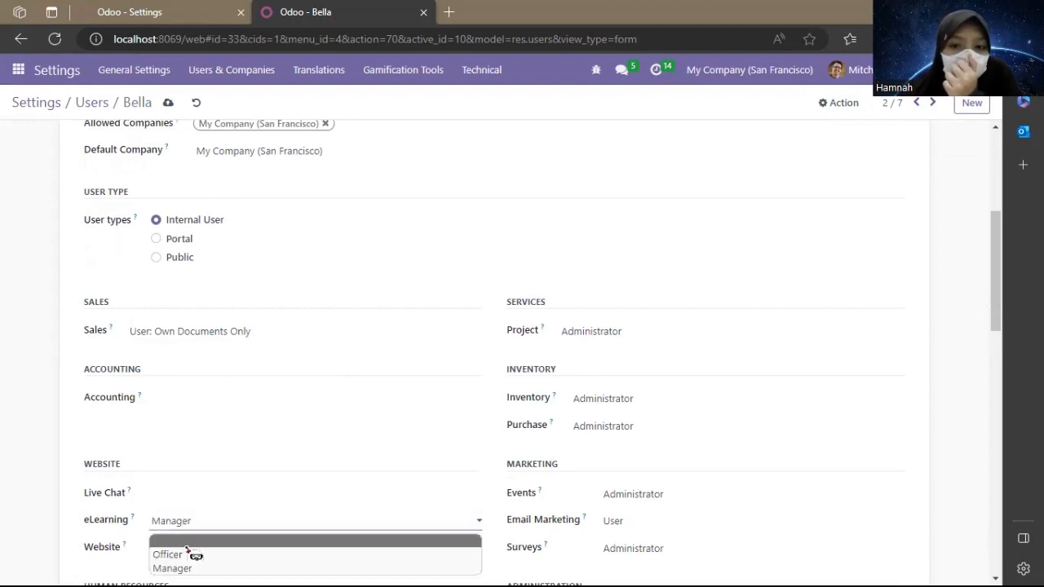
click(187, 545)
scroll(985, 366, down, 2)
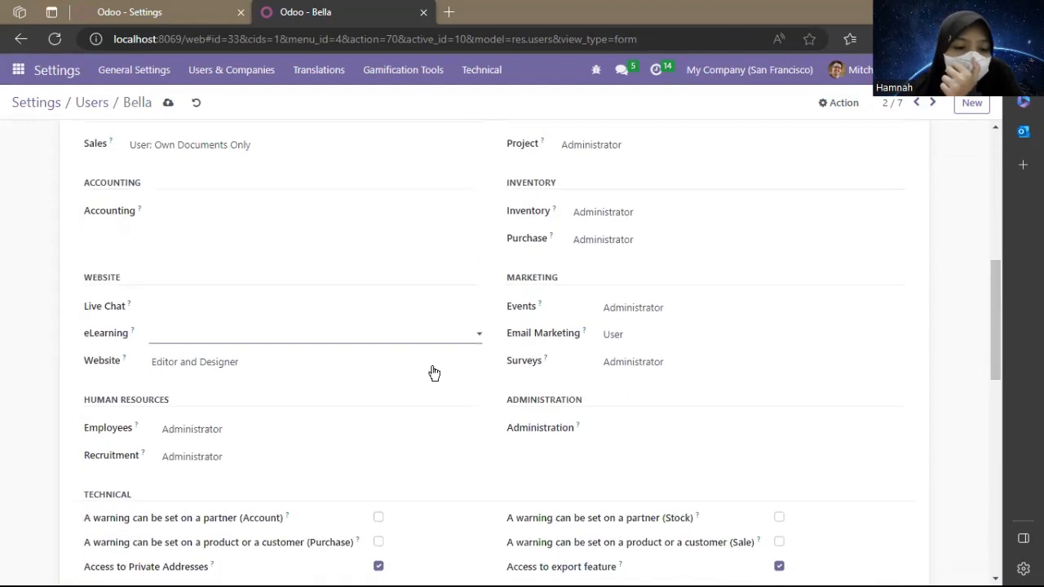
click(374, 363)
click(315, 381)
Step: Clear the second user's Employees and Recruitment access rights under Human Resources
click(294, 429)
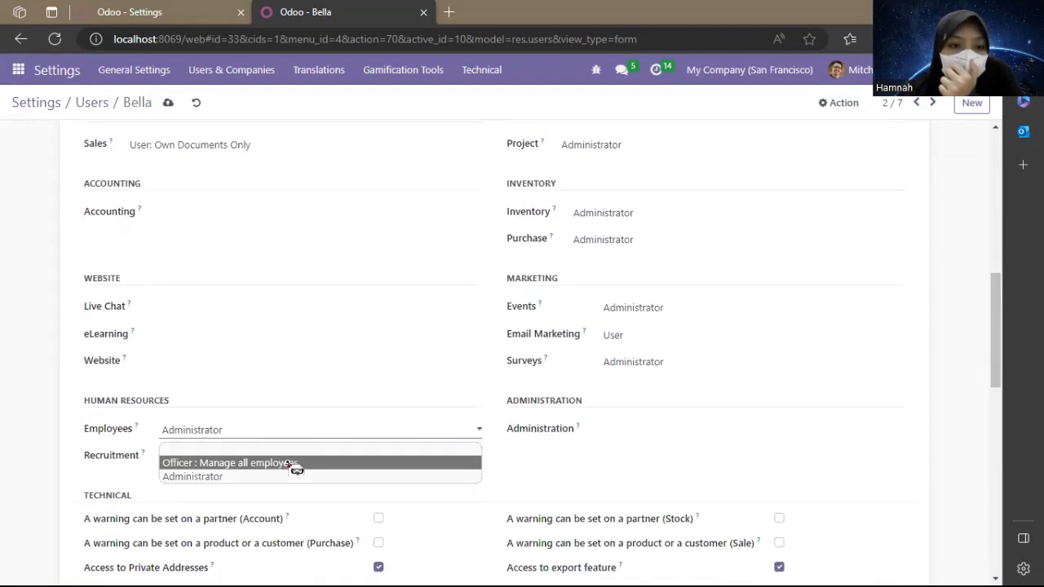
click(296, 450)
click(275, 457)
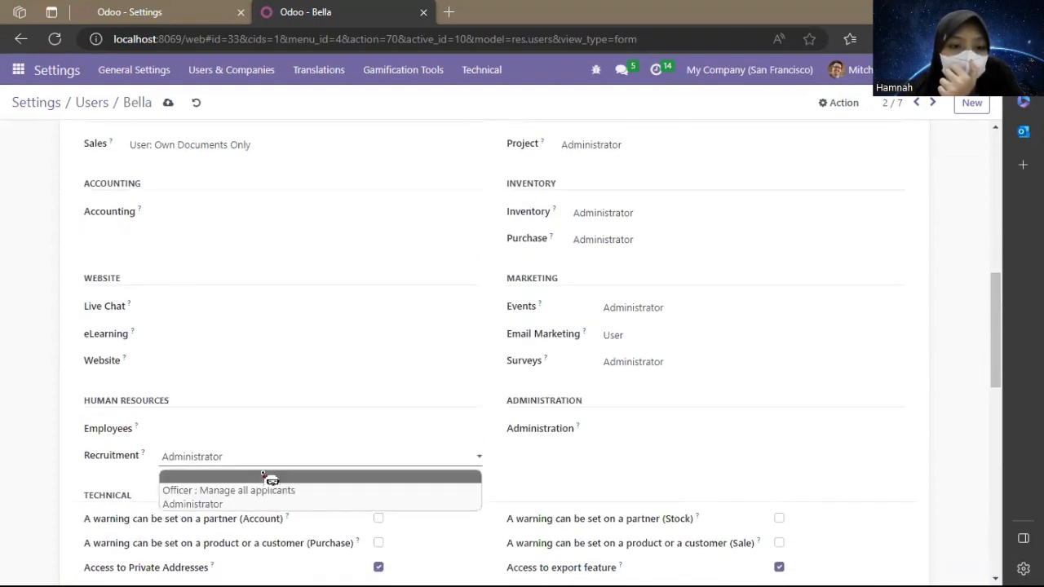
click(272, 480)
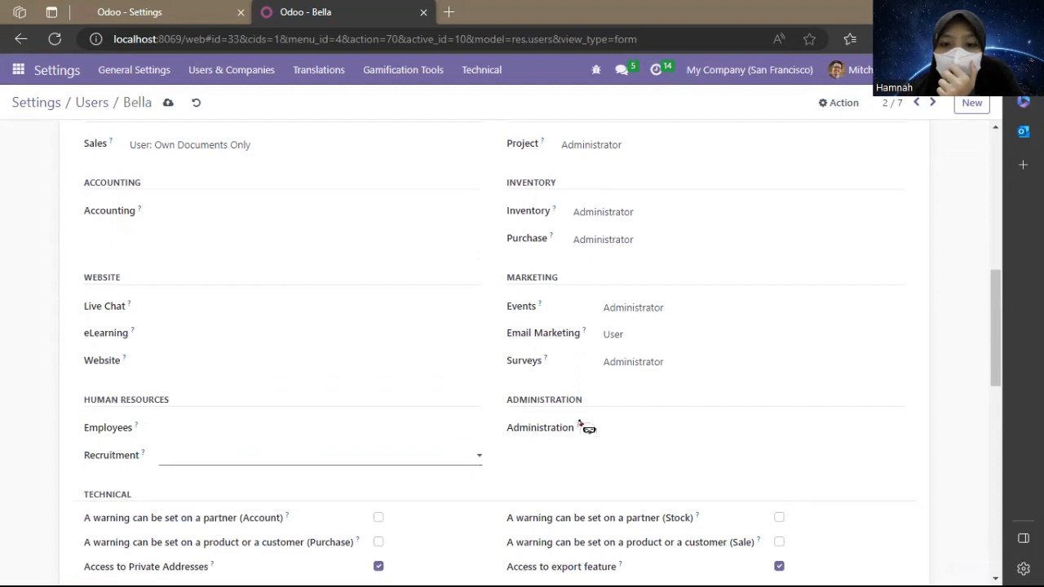
Step: Clear the second user's Surveys, Email Marketing and Events access rights under Marketing
click(625, 364)
click(622, 384)
click(618, 334)
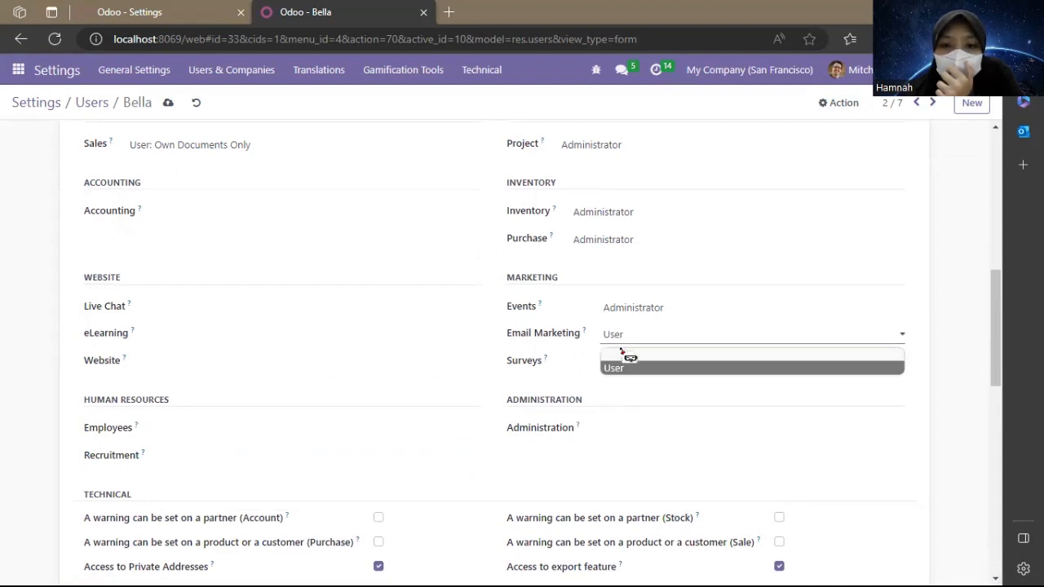
click(625, 354)
click(626, 318)
click(626, 329)
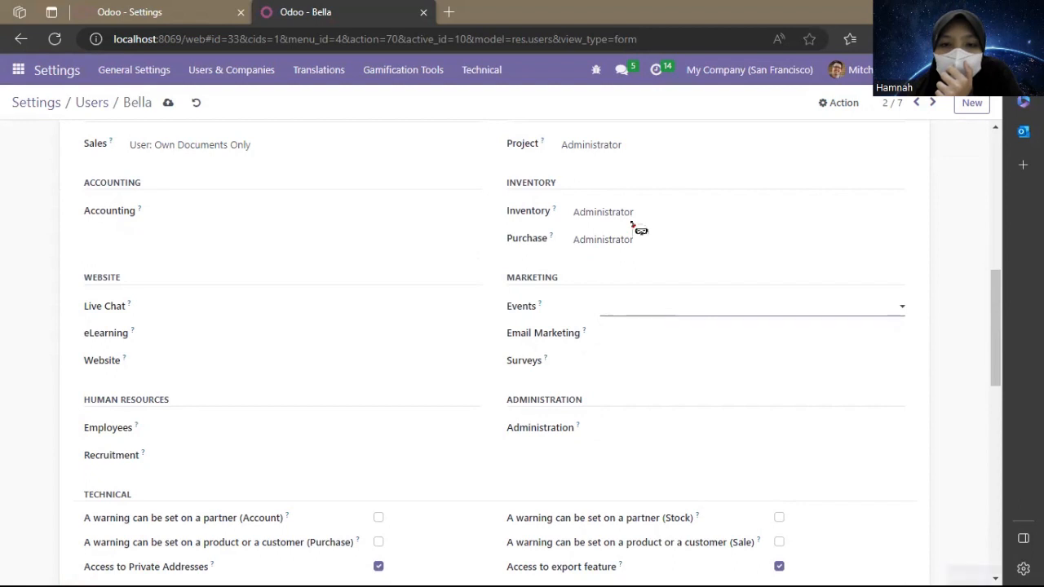
Step: Clear the second user's Inventory, Purchase and Project access rights
click(634, 225)
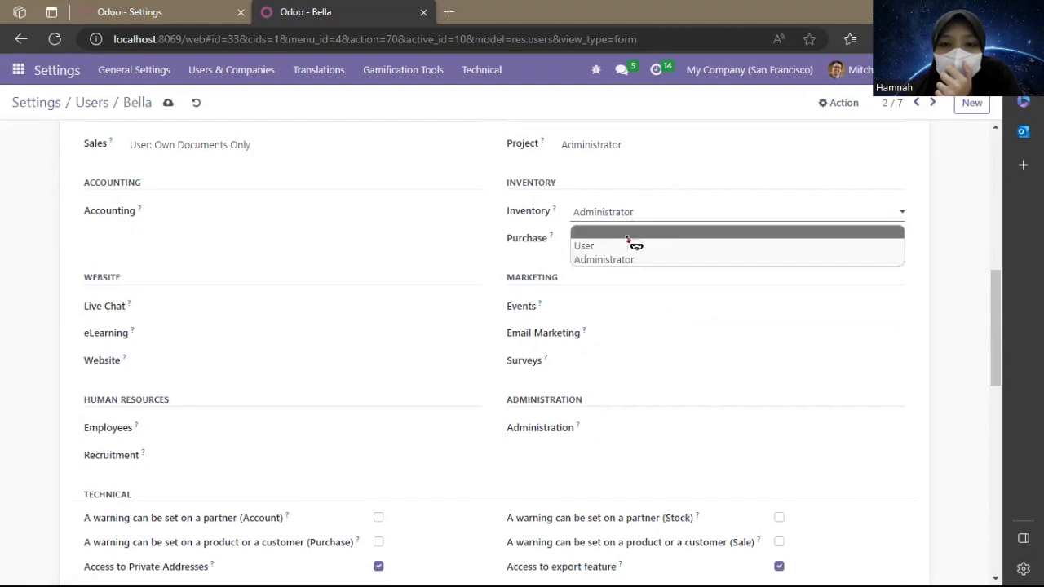
click(616, 233)
click(616, 239)
click(612, 260)
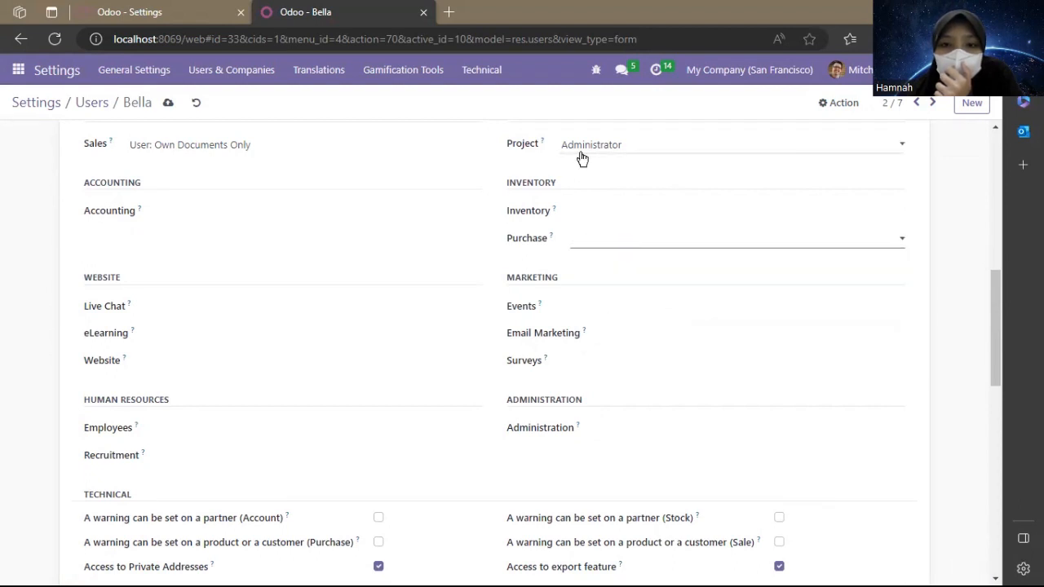
click(579, 148)
click(593, 165)
Step: Save the second user's record and keep Registration Desk as the Events access right
scroll(1006, 302, up, 3)
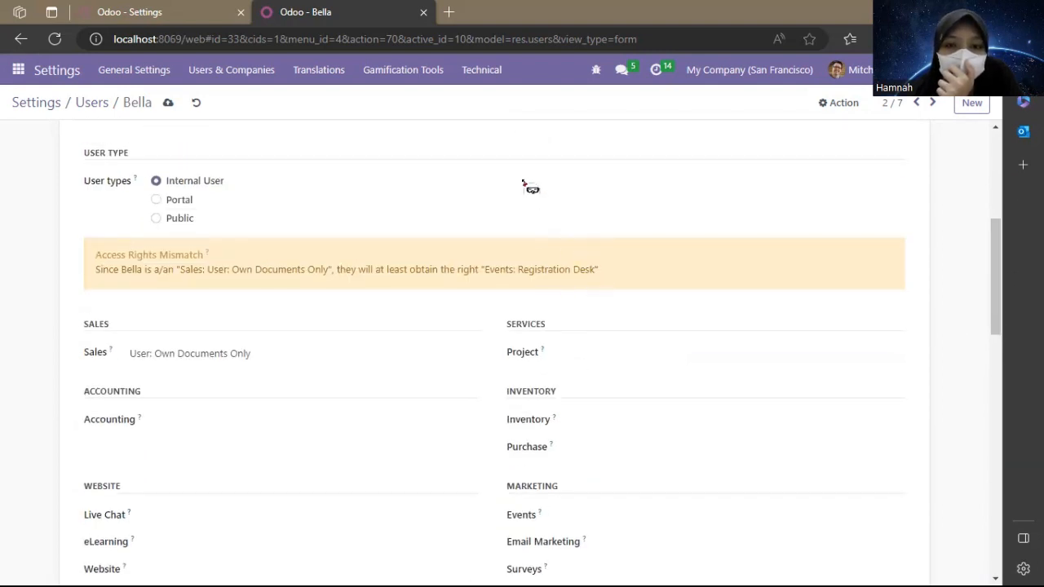
click(169, 104)
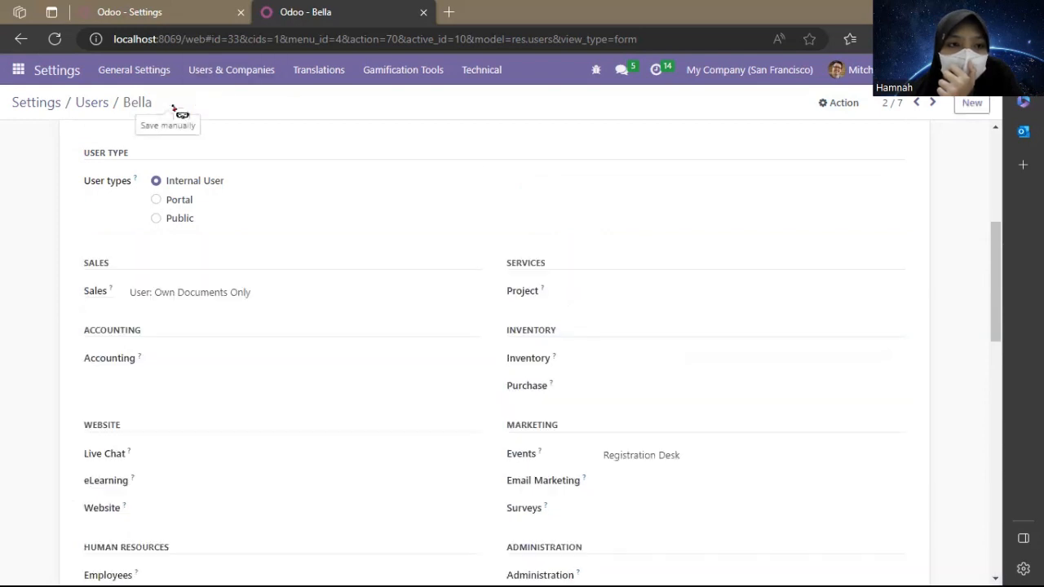
click(664, 464)
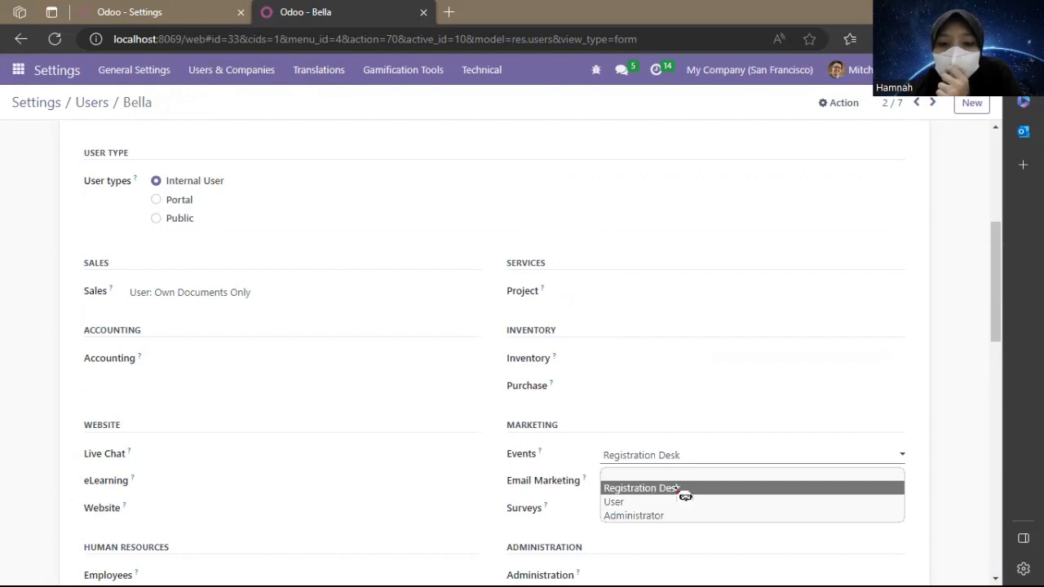
click(682, 490)
drag(995, 341, 984, 221)
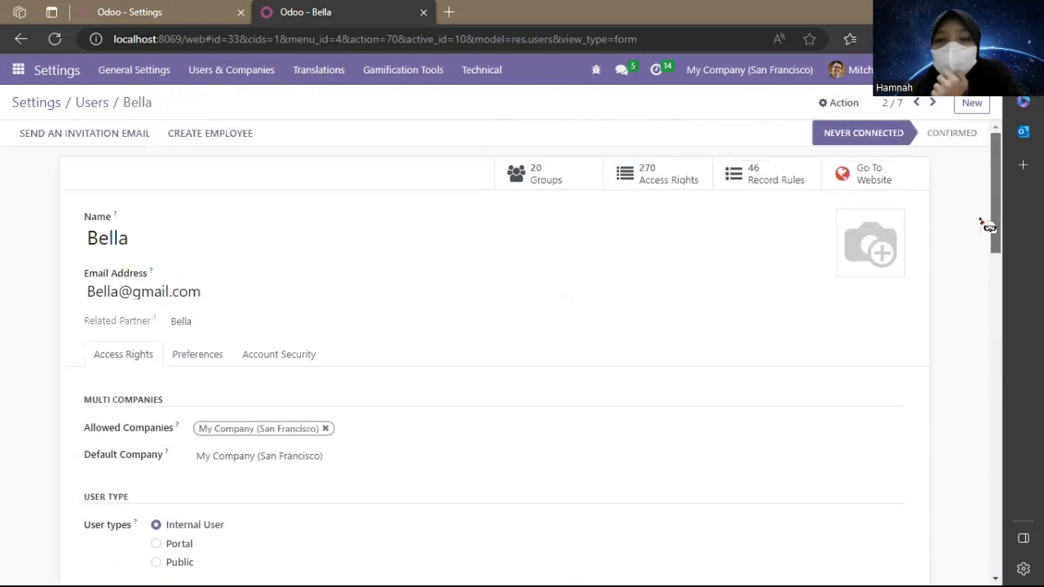
Step: Open the third user's record and set the Sales access right to User: All Documents
click(948, 104)
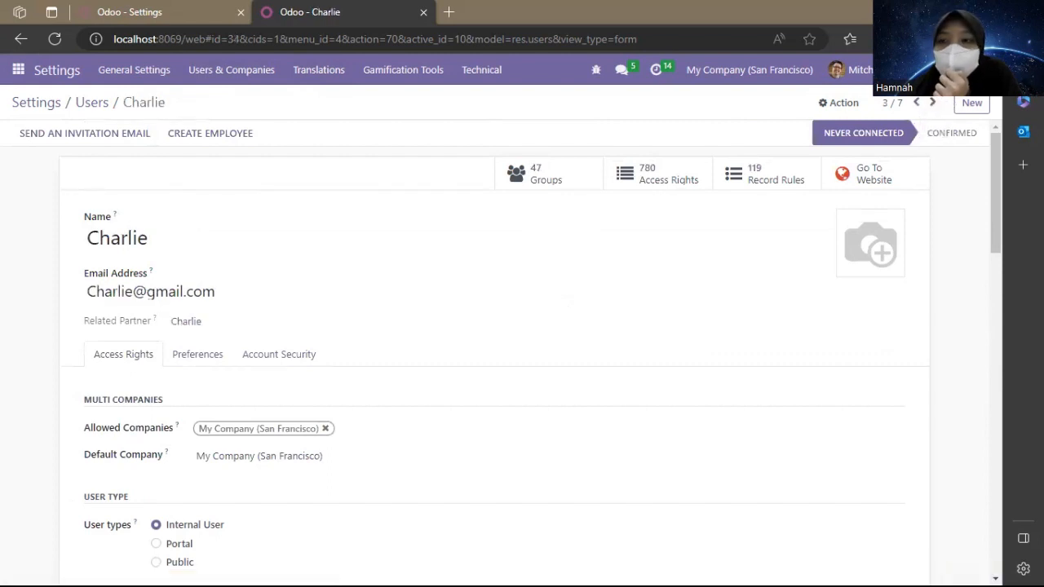
scroll(998, 205, down, 2)
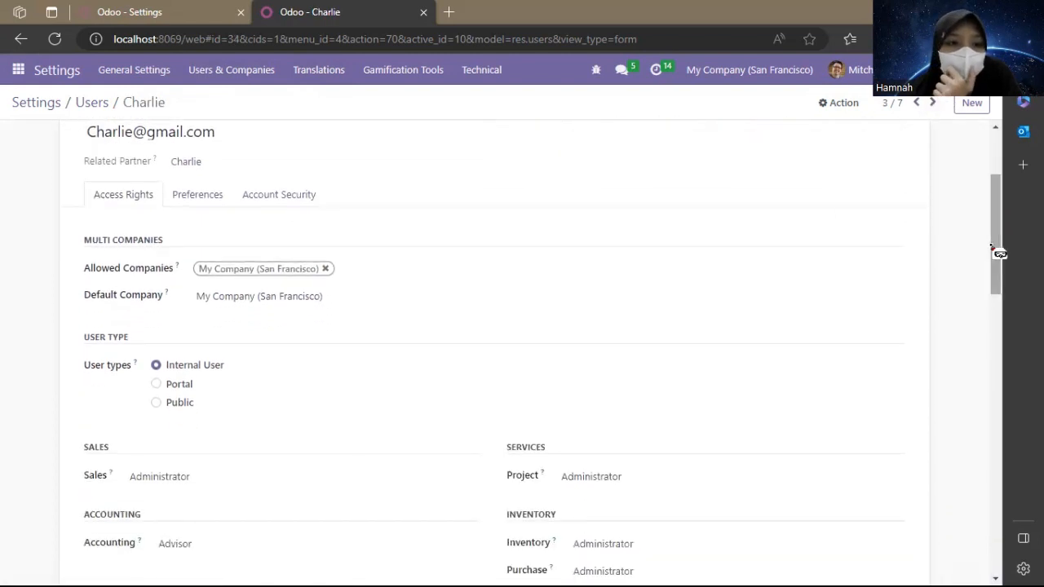
click(209, 482)
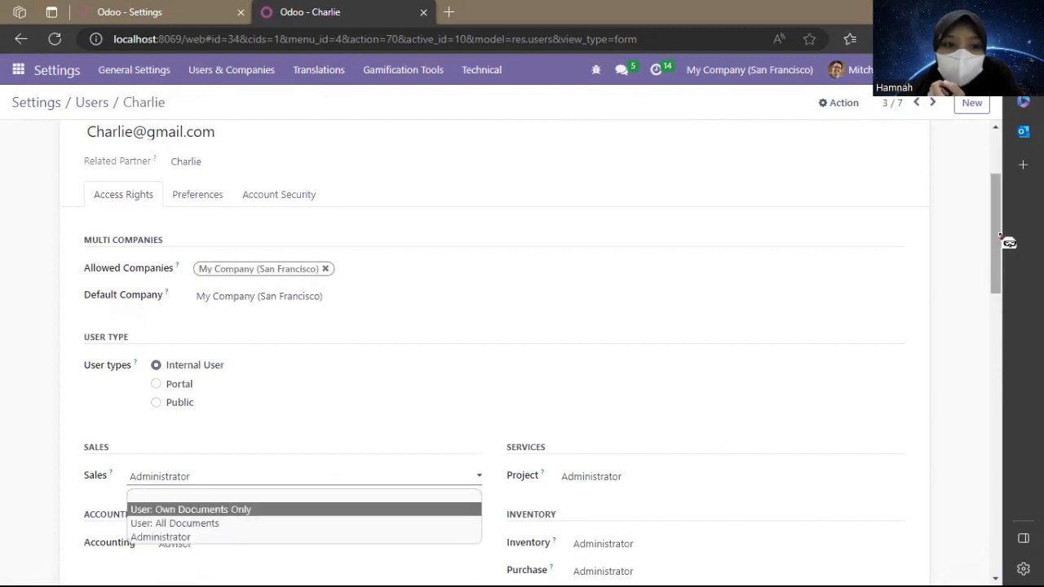
drag(996, 238, 996, 296)
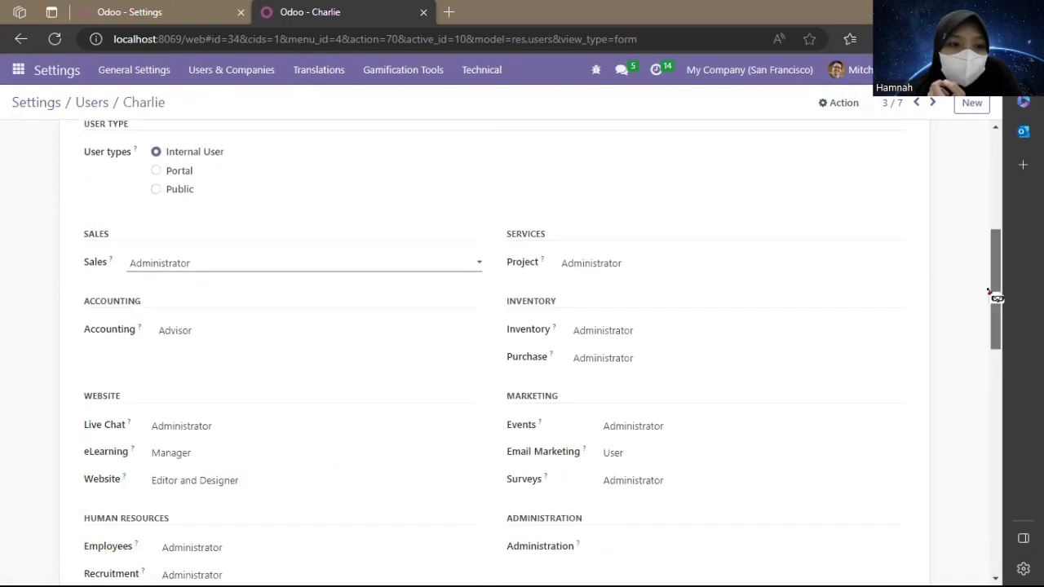
click(383, 263)
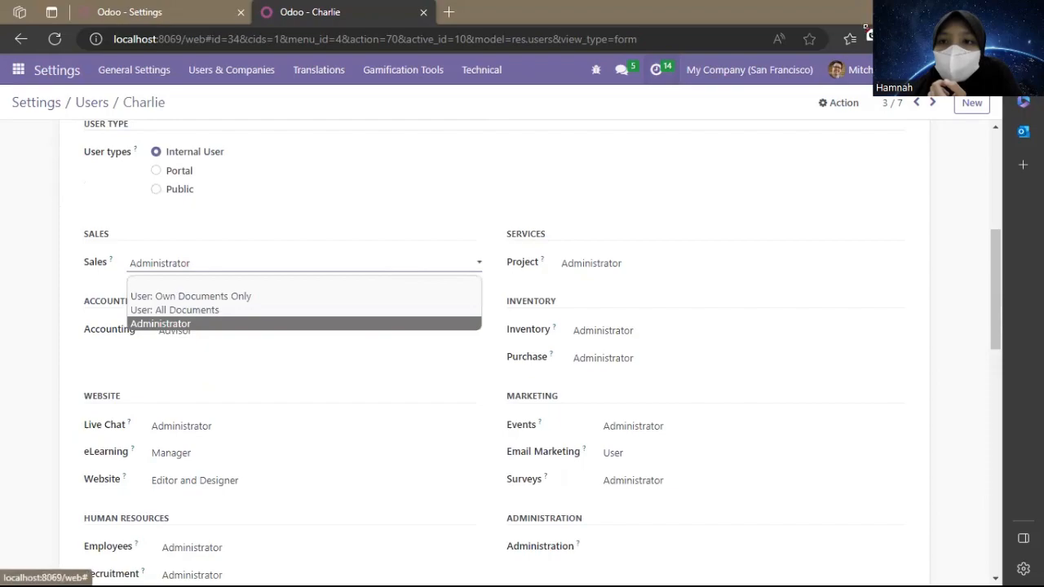
key(Escape)
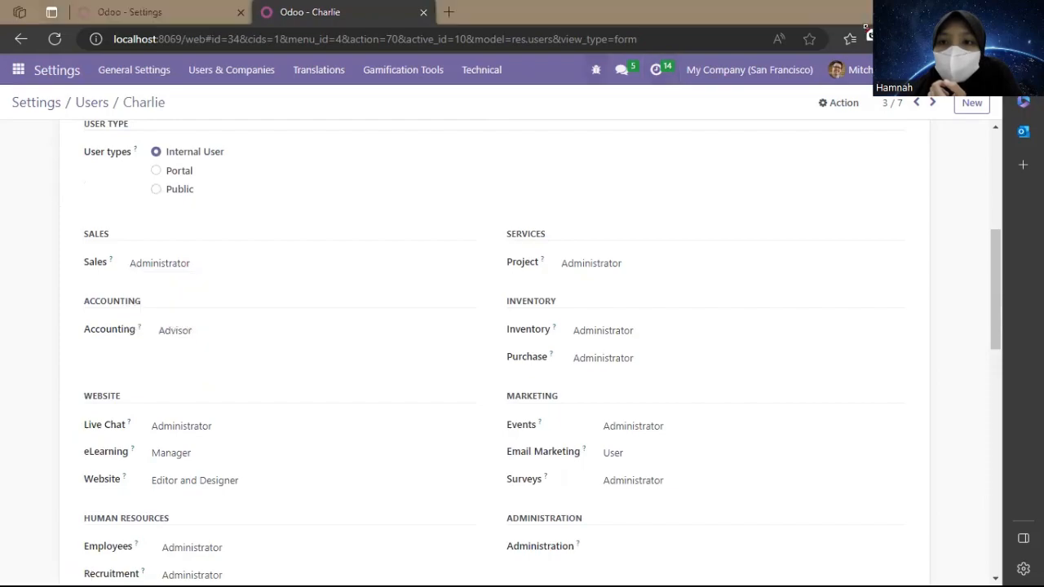
click(243, 266)
click(218, 311)
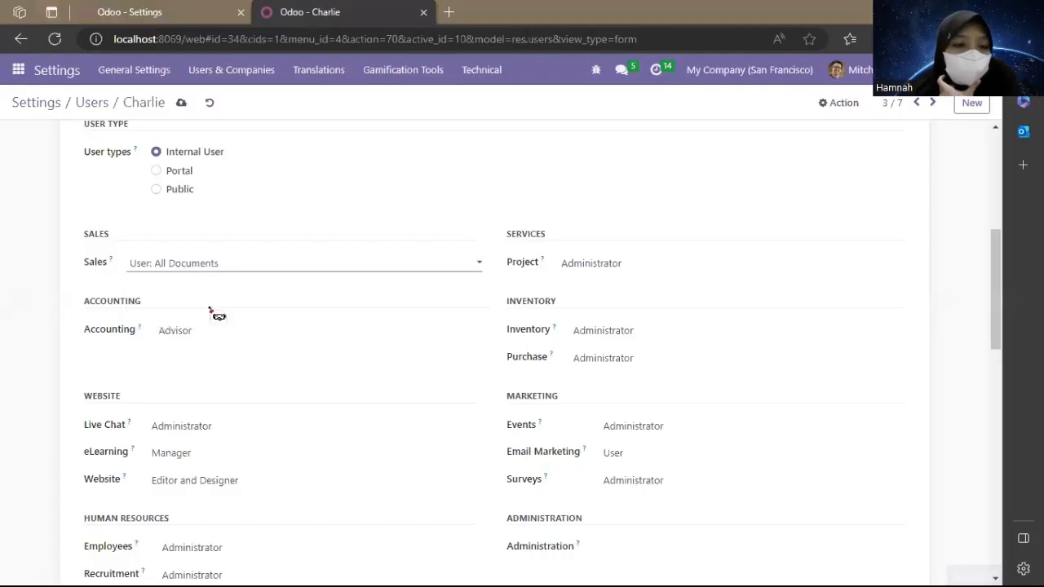
Step: Clear the third user's Accounting access right and the Live Chat, eLearning and Website rights under Website
click(213, 331)
click(208, 352)
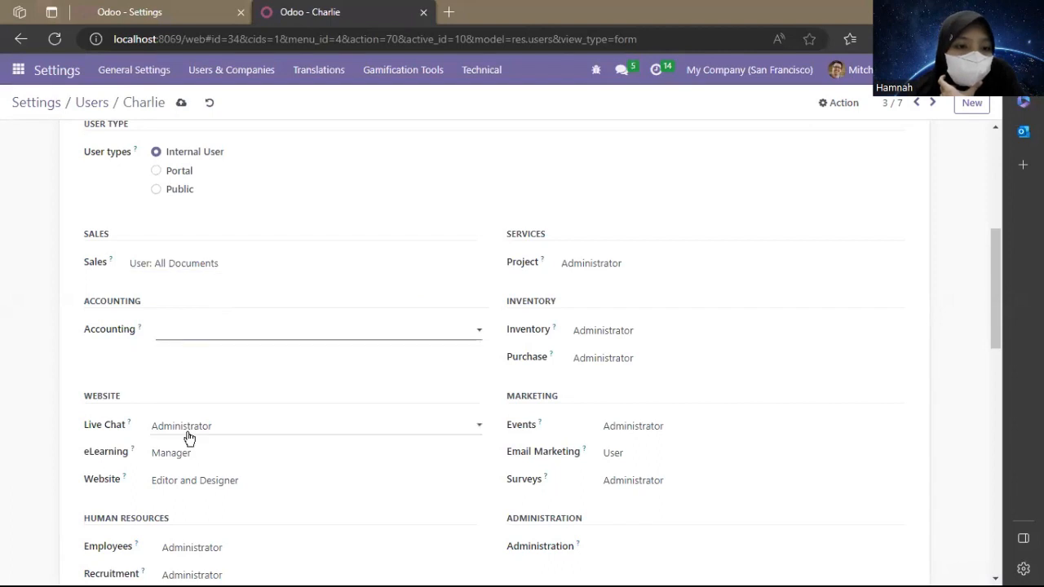
click(188, 431)
click(186, 447)
click(184, 454)
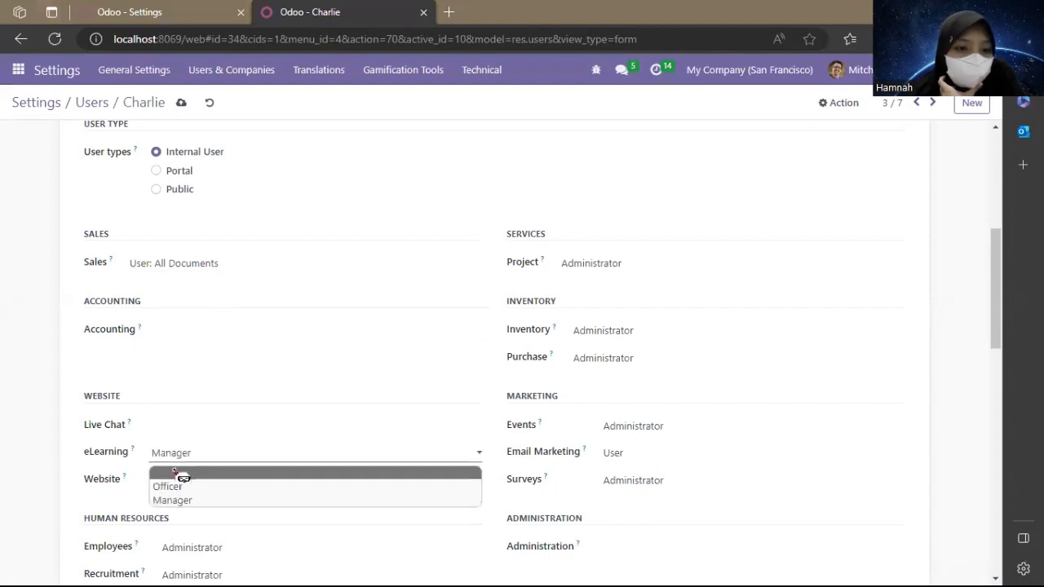
double_click(181, 477)
click(174, 479)
click(169, 501)
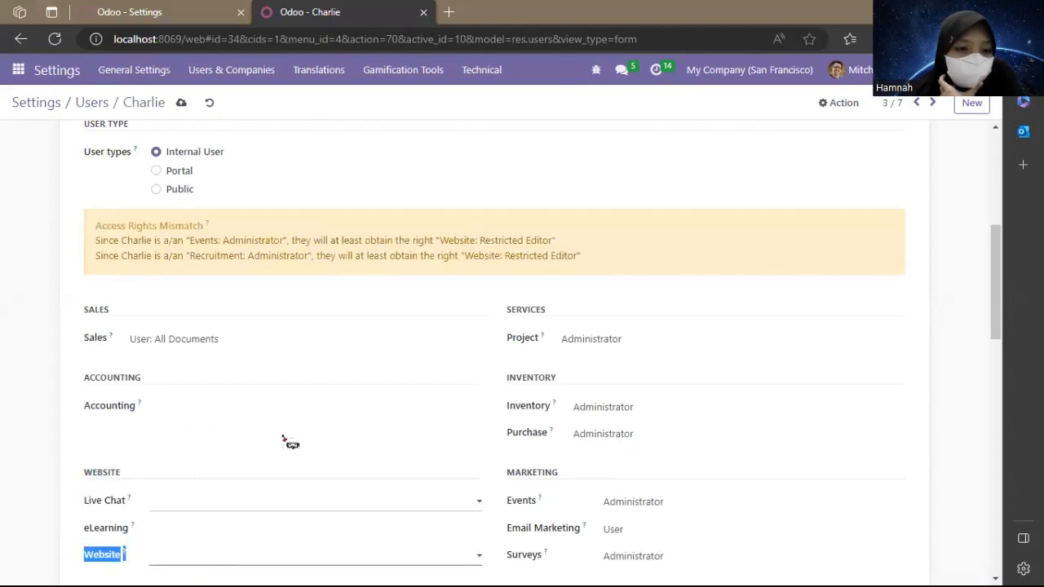
Step: Clear the third user's Employees and Recruitment access rights under Human Resources
scroll(999, 281, down, 1)
scroll(999, 281, down, 3)
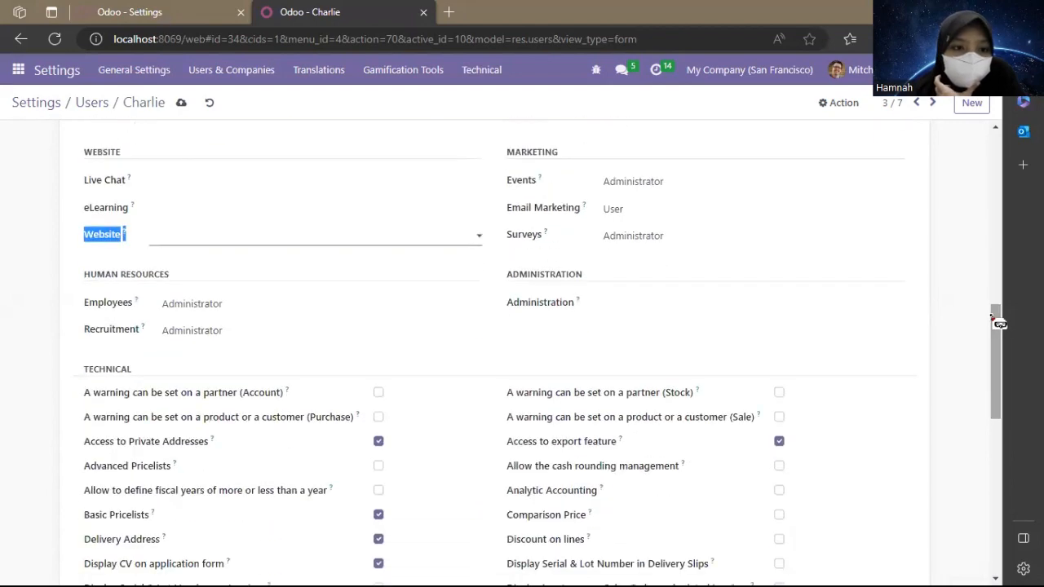
click(261, 322)
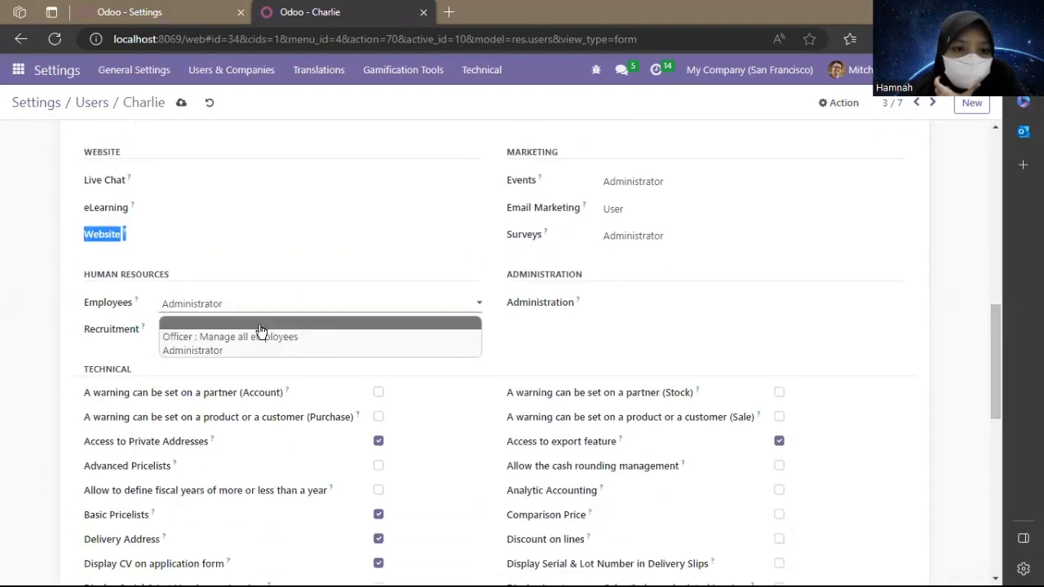
click(249, 323)
click(250, 333)
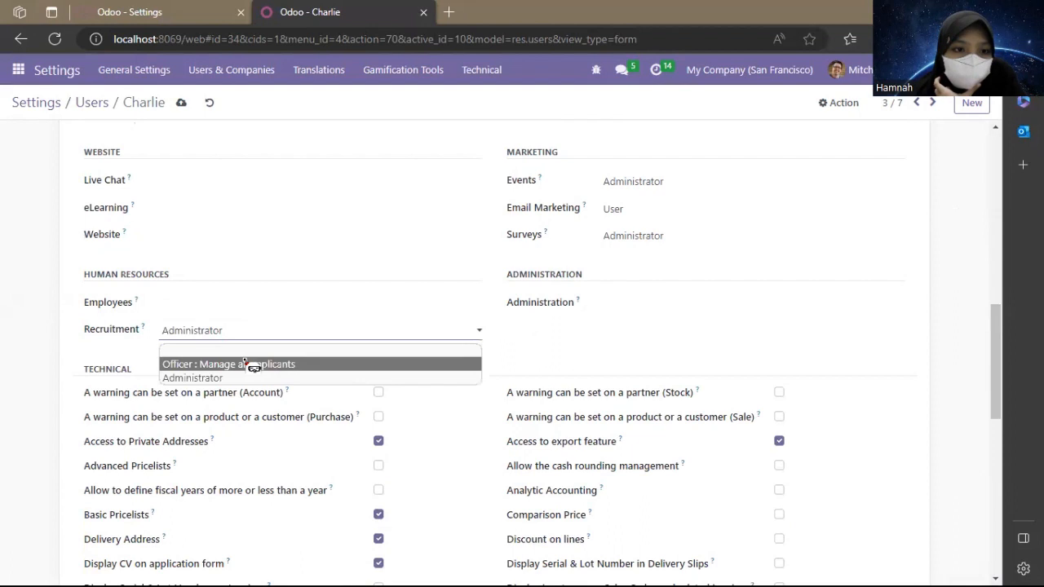
click(254, 365)
click(255, 331)
click(527, 300)
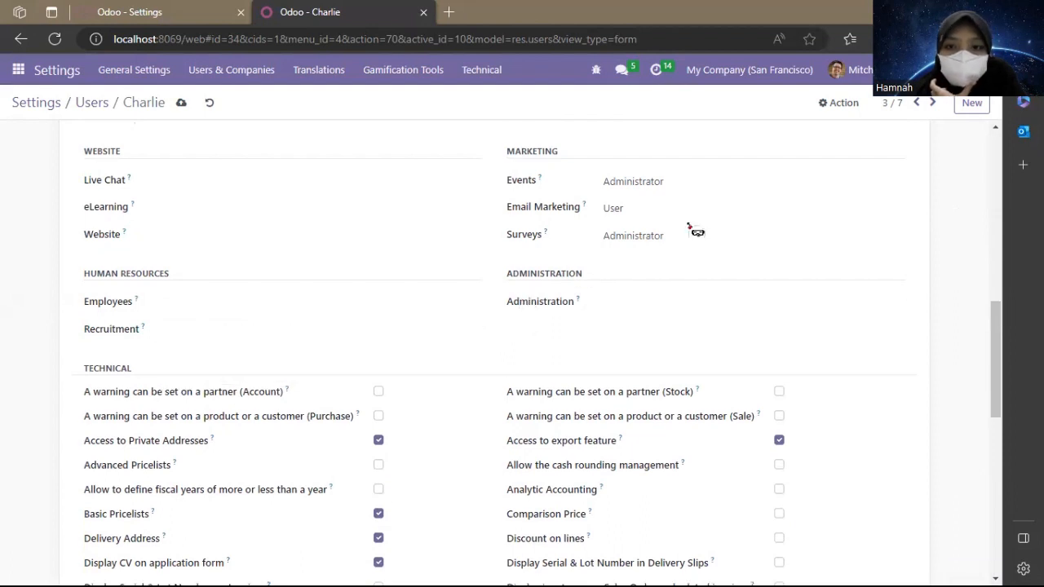
Step: Clear the third user's Surveys, Email Marketing and Events access rights under Marketing
click(667, 236)
click(662, 205)
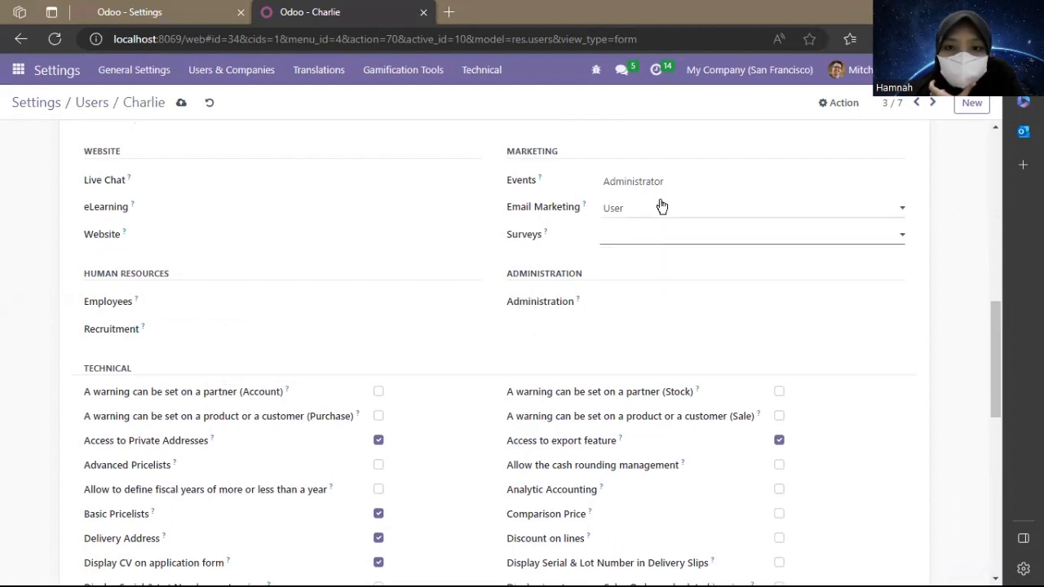
click(660, 206)
click(660, 231)
click(672, 181)
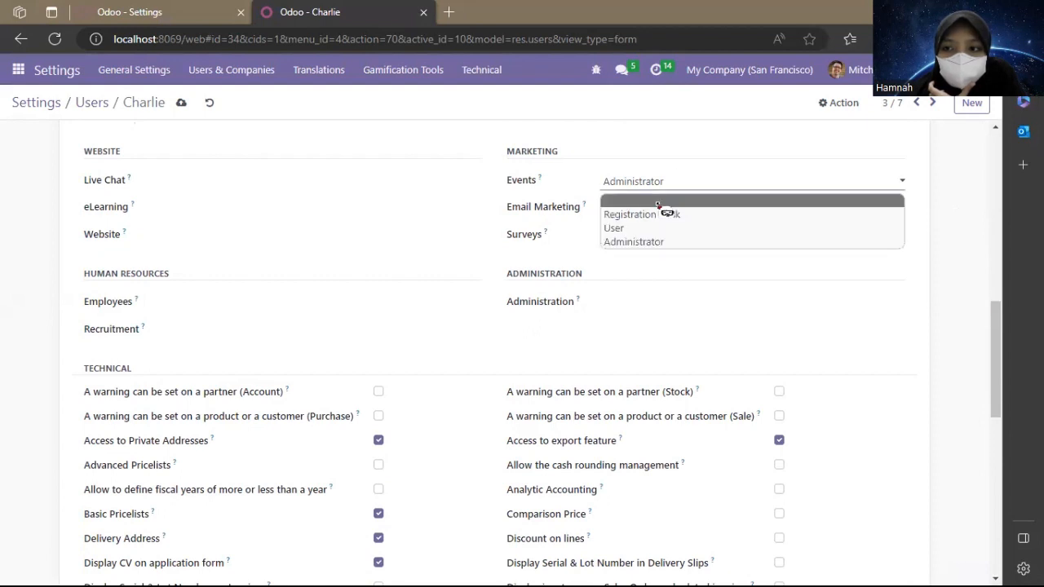
click(658, 204)
Step: Clear the third user's Purchase, Inventory and Project access rights
scroll(658, 212, up, 3)
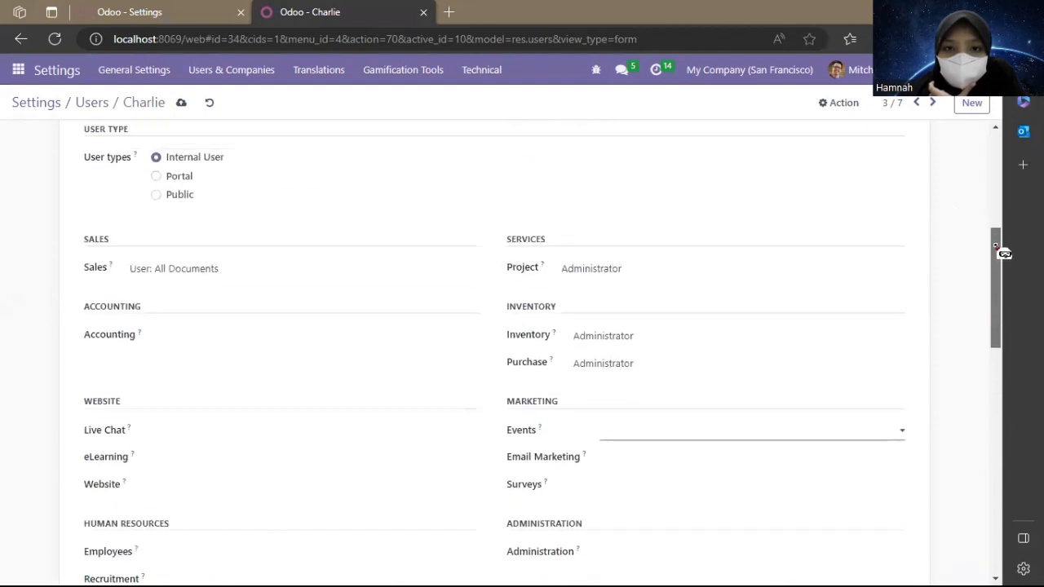
click(585, 372)
click(585, 385)
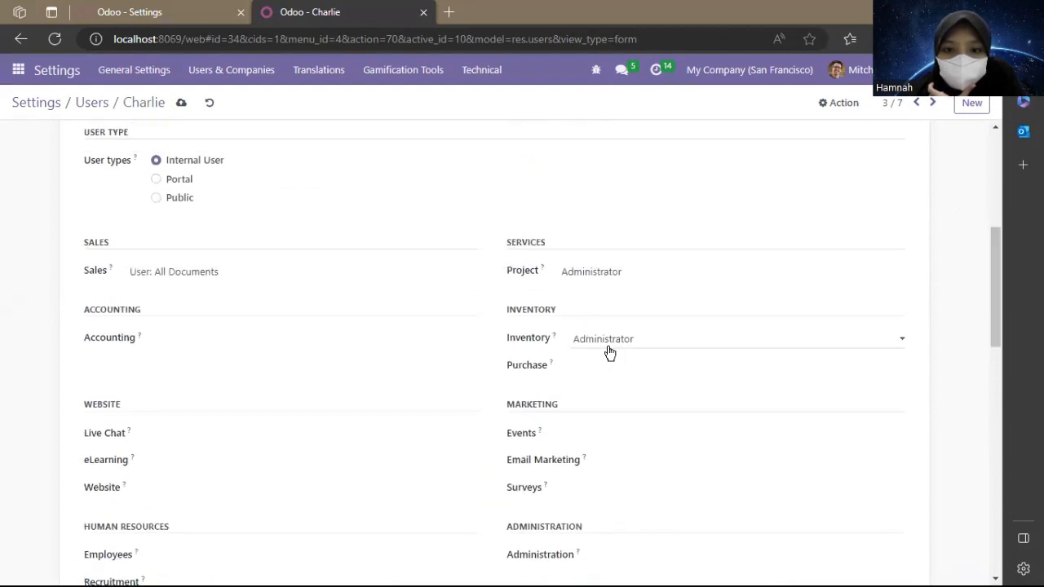
click(604, 345)
click(642, 280)
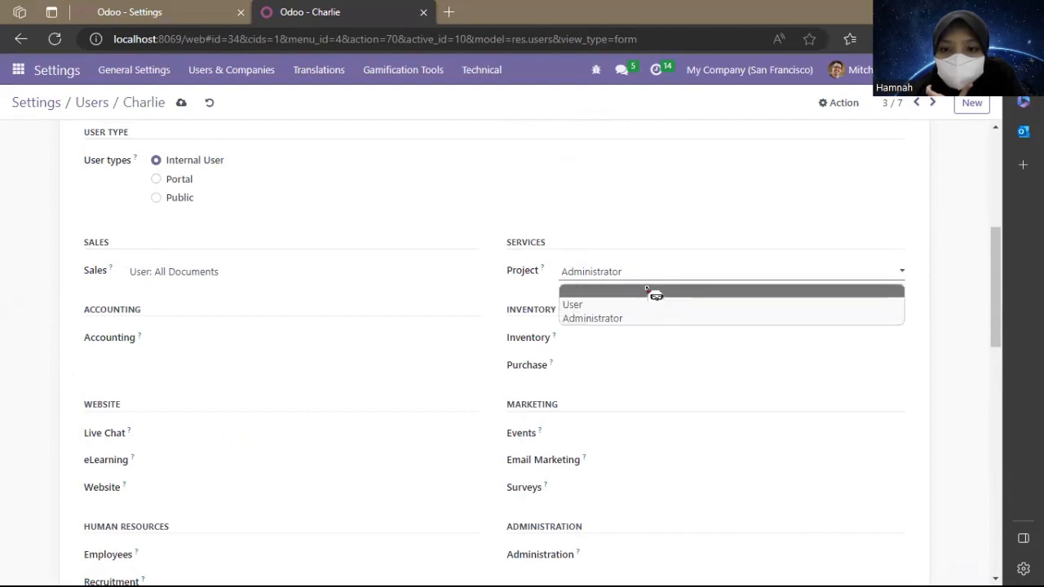
click(655, 296)
Step: Disable Contact Creation in the third user's Extra Rights and save the record
drag(996, 286, 971, 571)
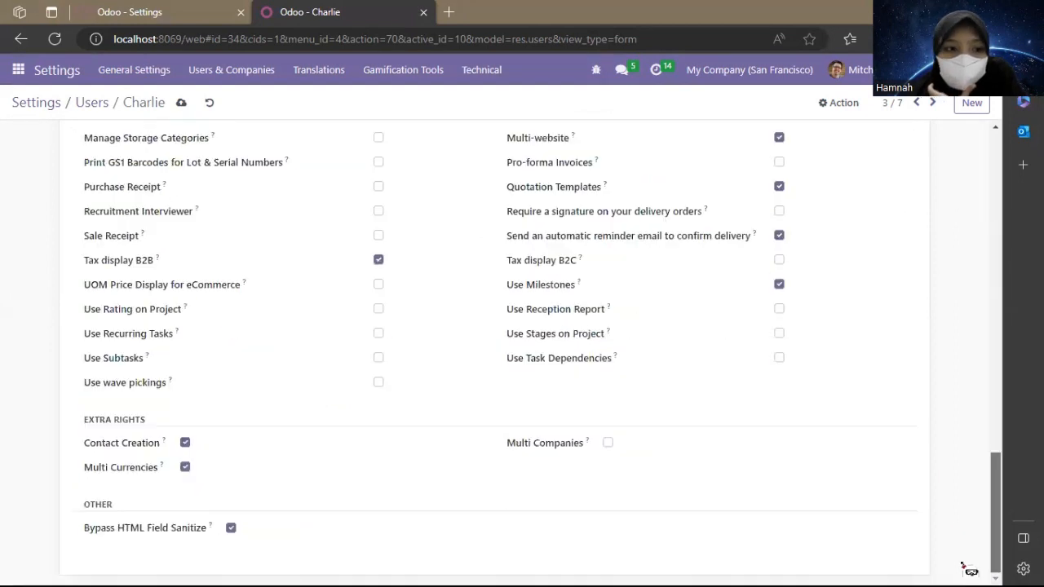
click(185, 443)
click(181, 102)
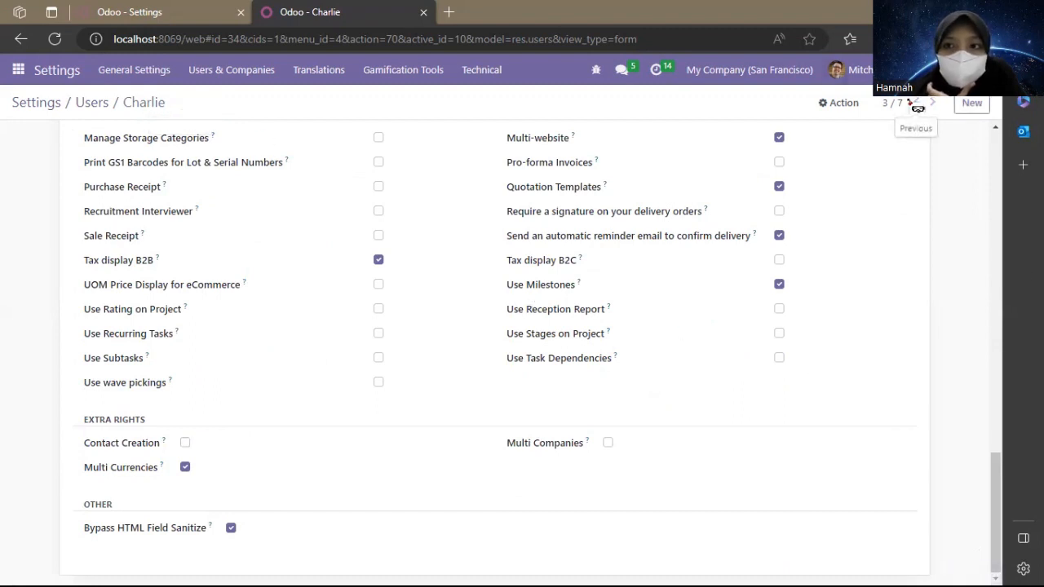
Step: Disable the Contact Creation extra right for the second and first users in the list, saving each record
click(185, 443)
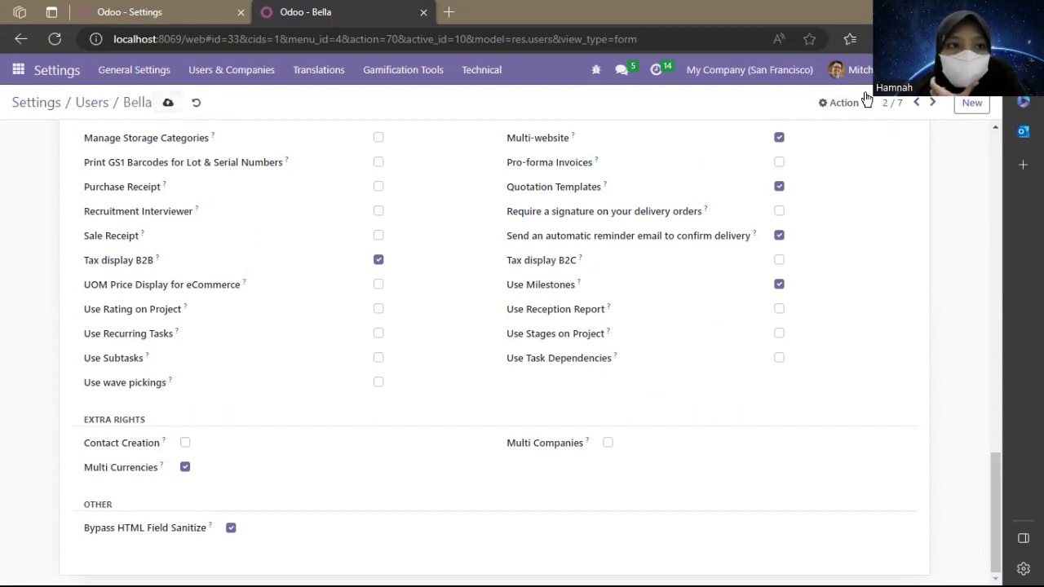
click(168, 102)
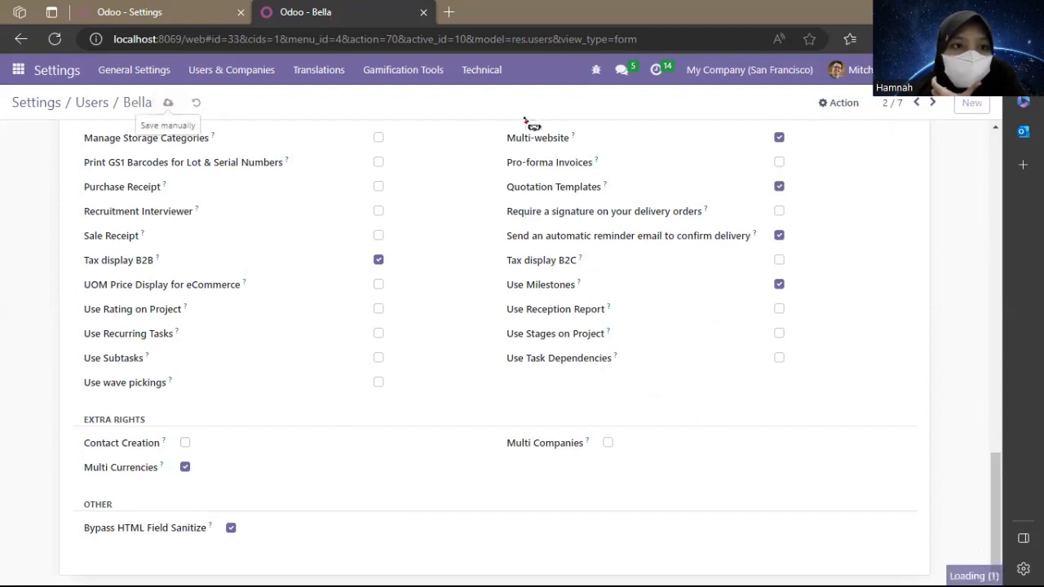
click(917, 103)
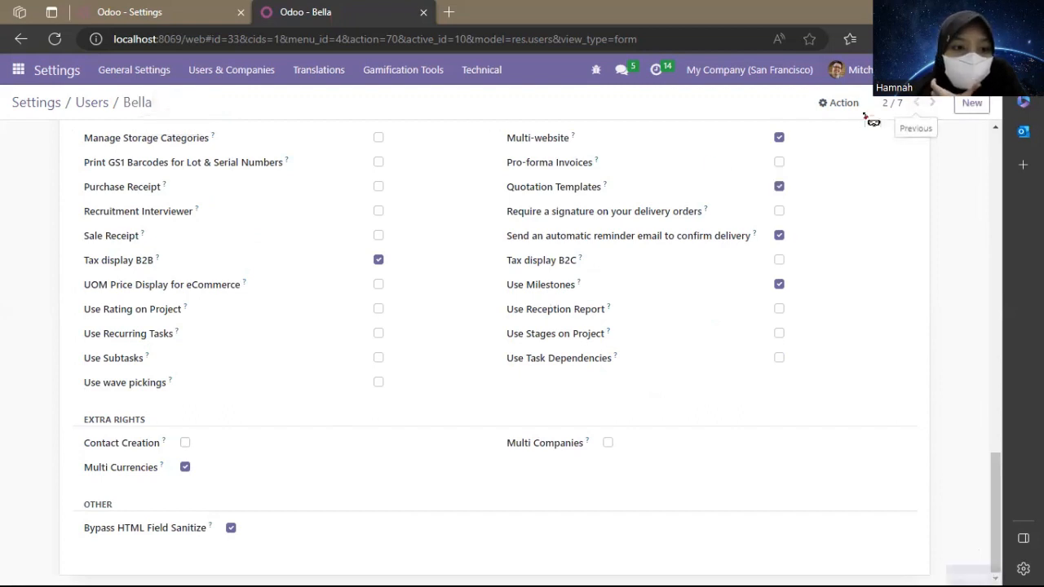
click(185, 442)
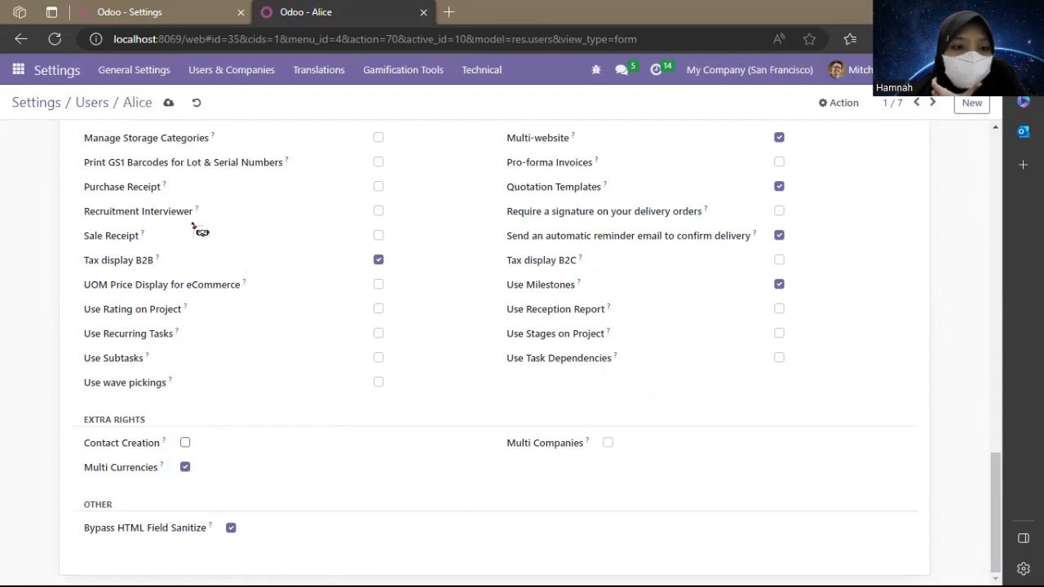
click(179, 103)
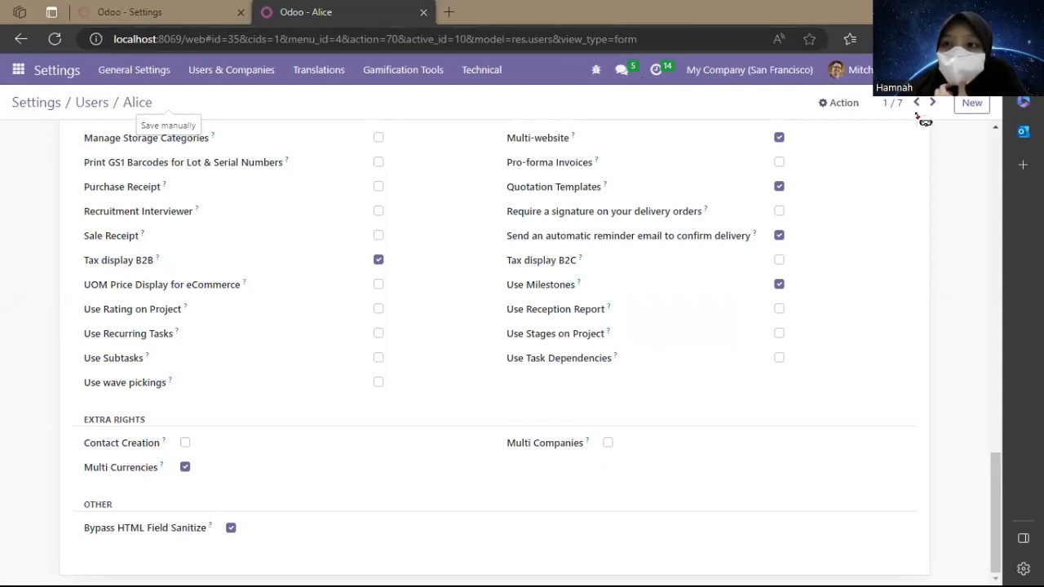
Step: Disable the Contact Creation extra right for the fifth and fourth users in the list, saving each record
click(915, 113)
click(916, 113)
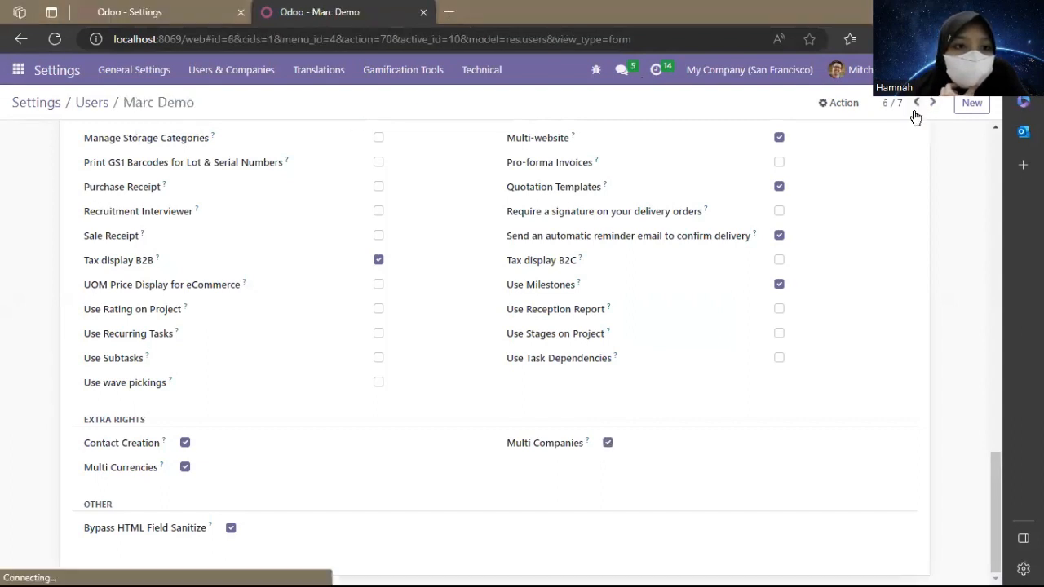
click(916, 115)
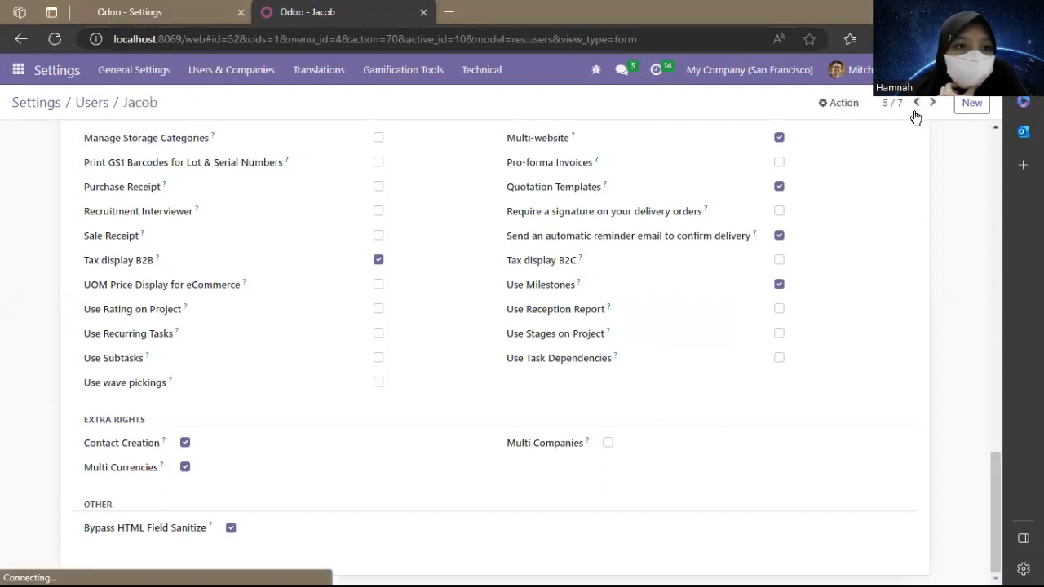
click(185, 442)
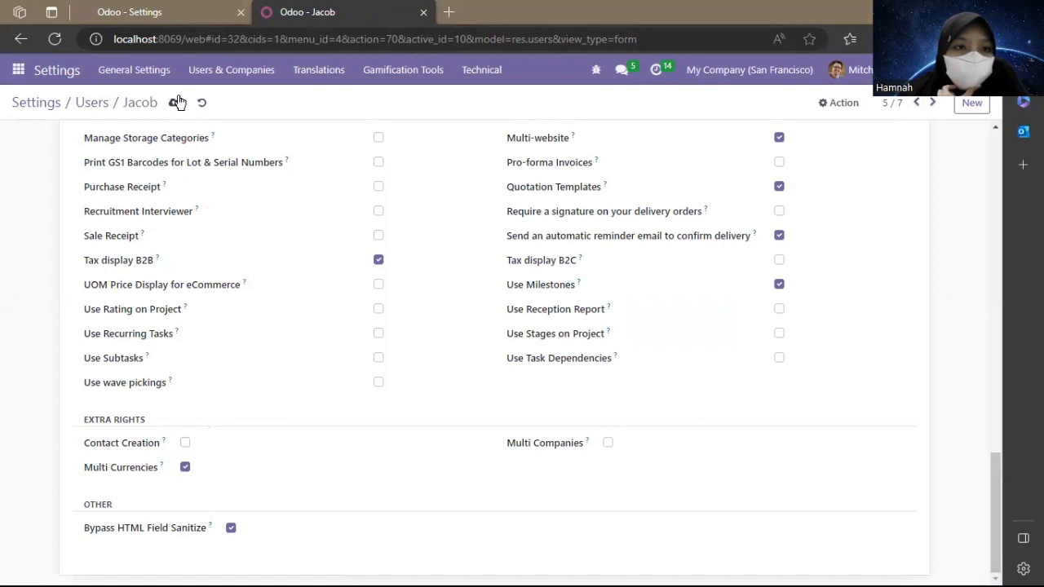
click(174, 104)
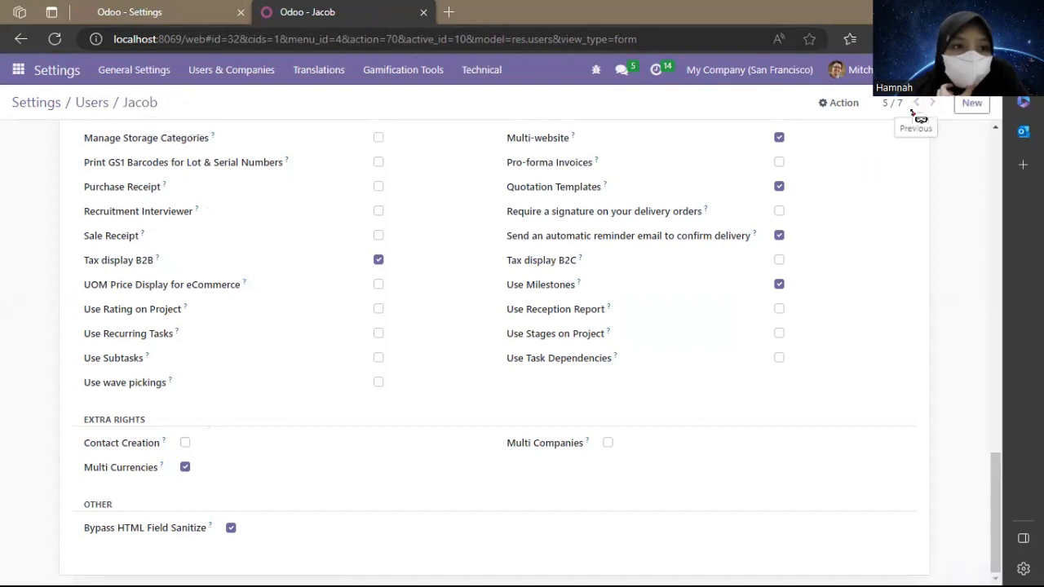
key(alt+p)
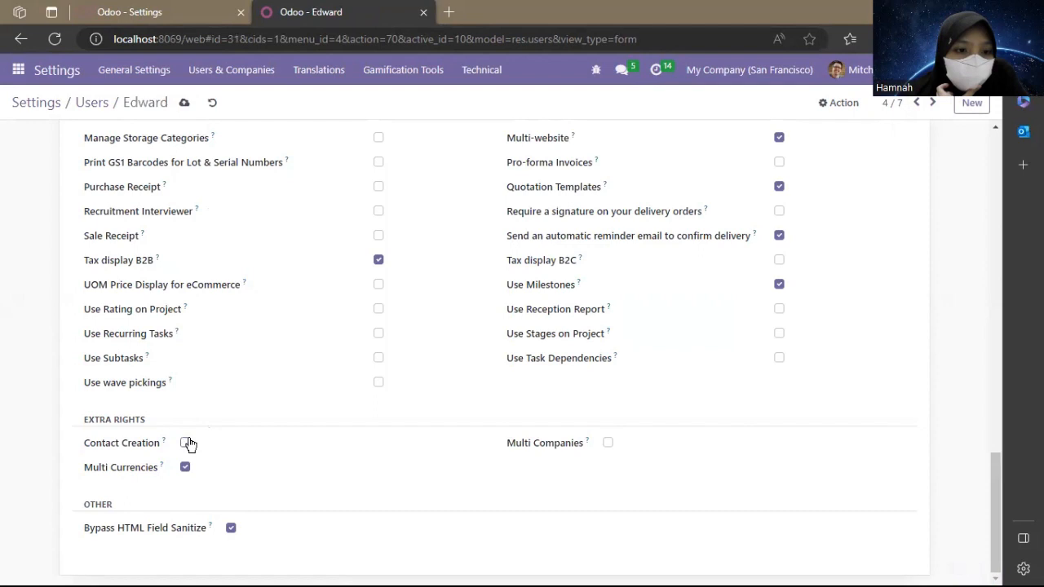
click(185, 102)
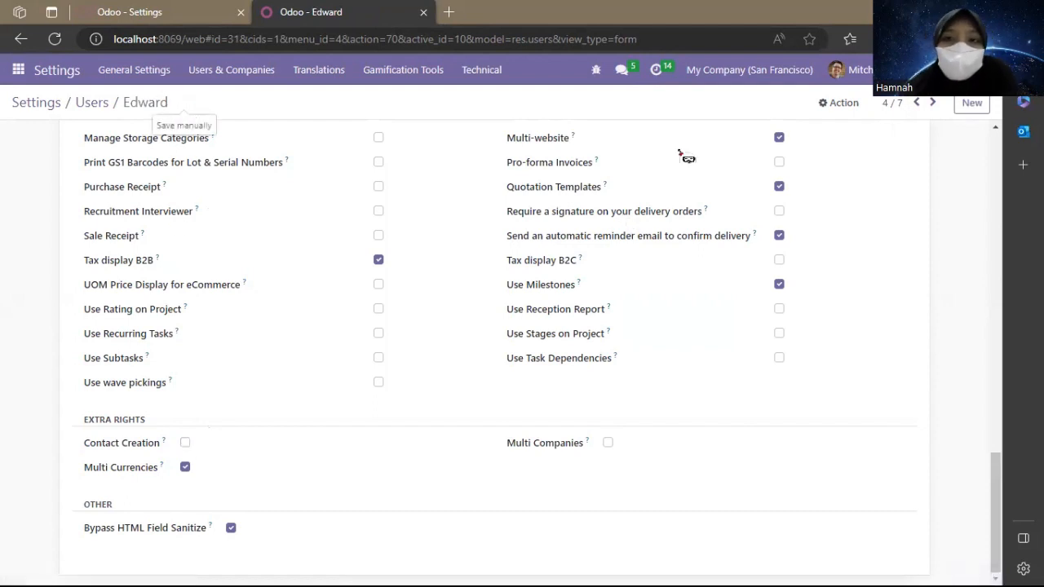
Step: Return to the users list and reopen the first user's record at its name and e-mail details
click(88, 104)
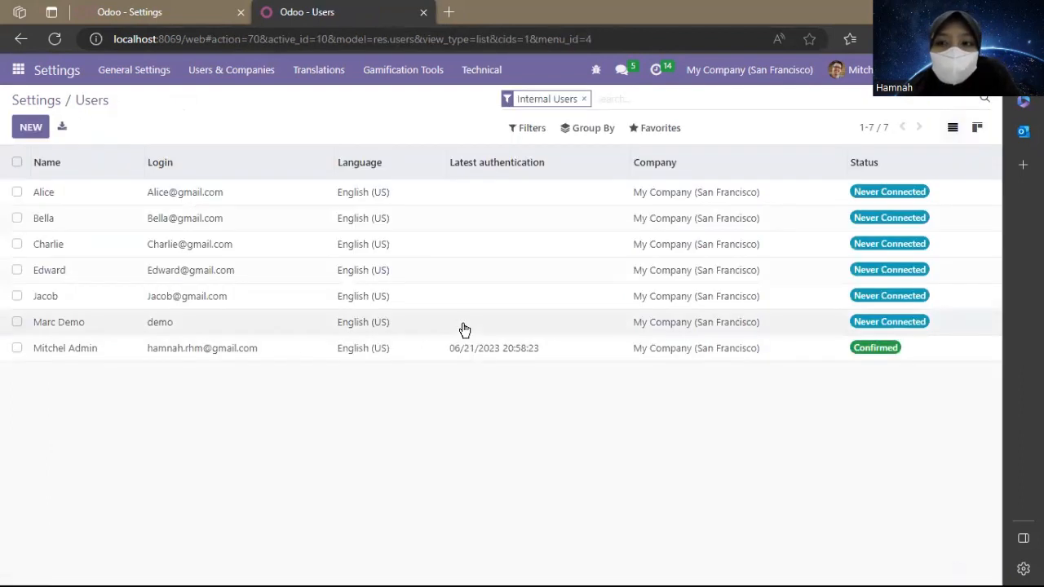
click(445, 207)
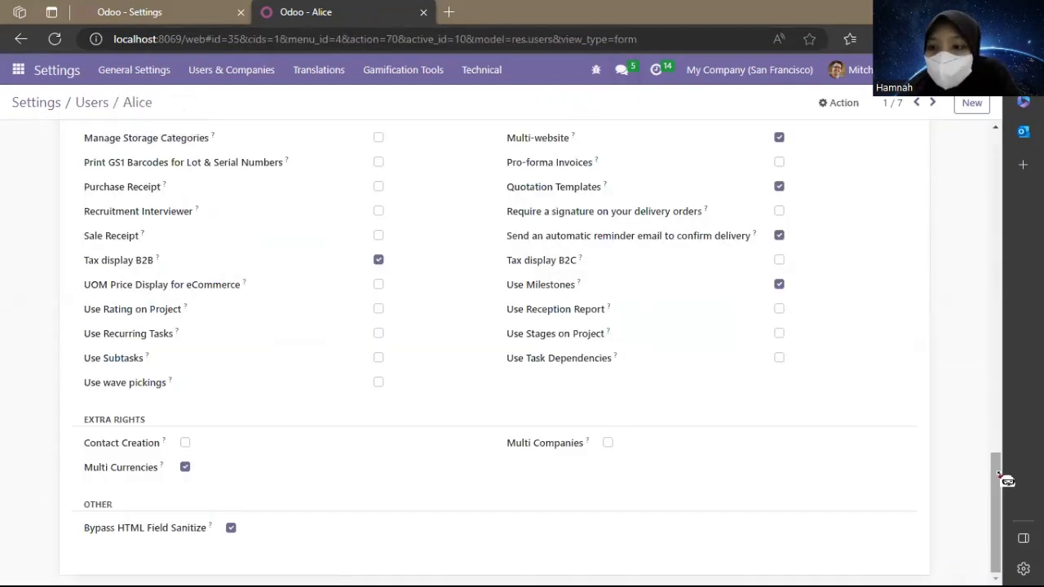
drag(1000, 477, 965, 116)
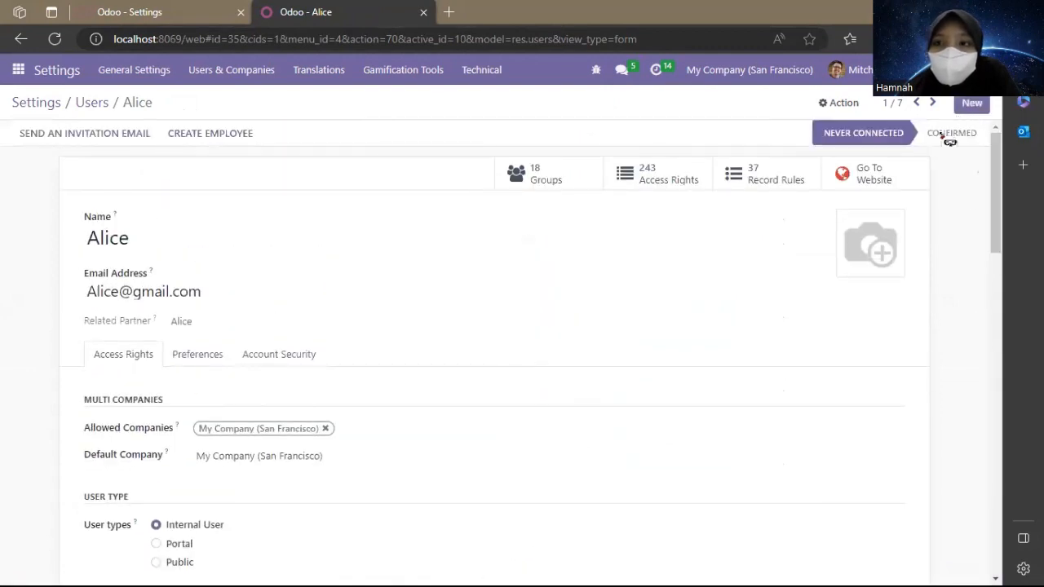
click(822, 104)
click(864, 189)
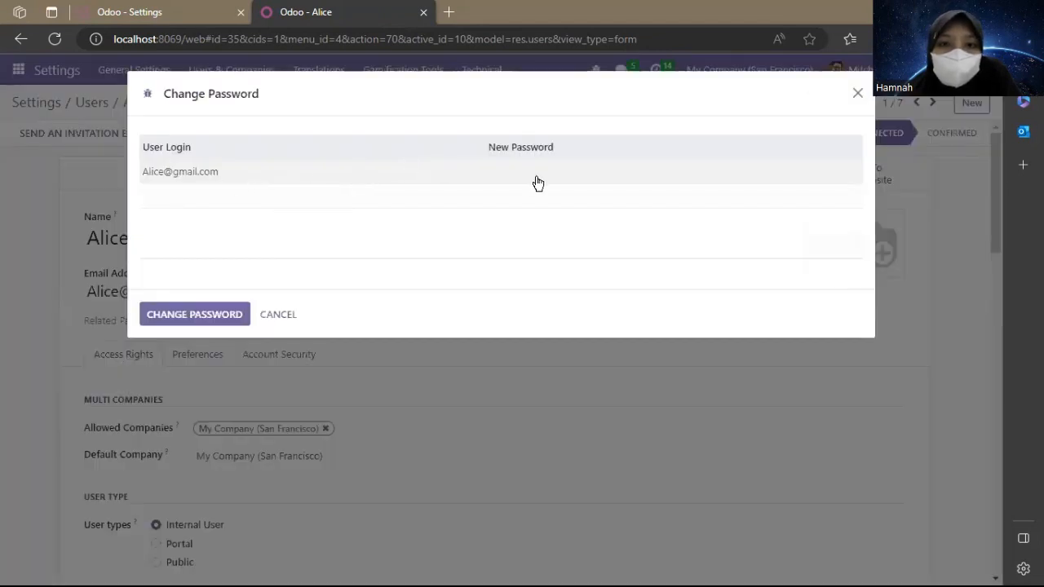
click(850, 97)
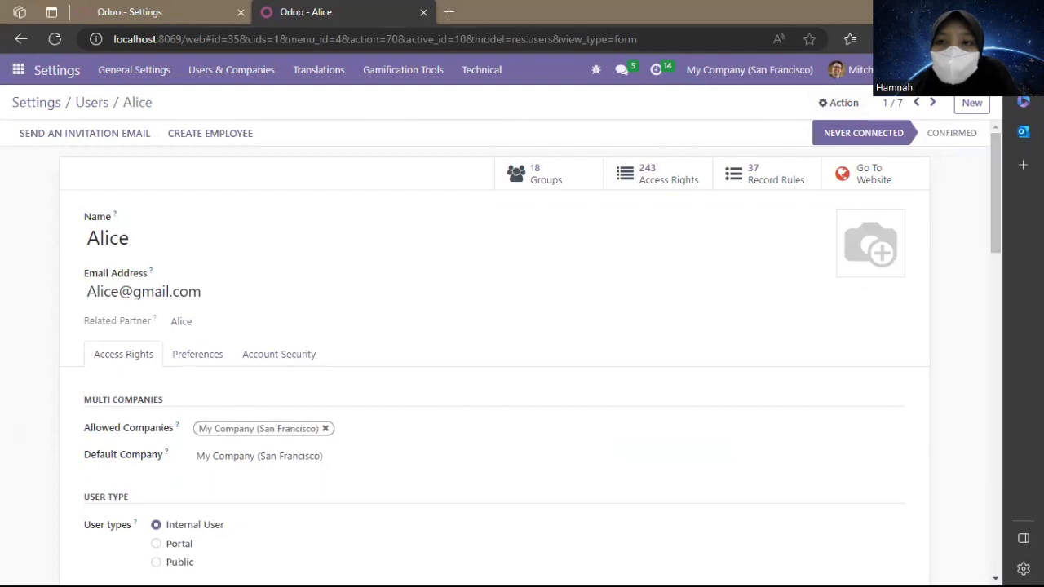
Step: Log out of the administrator account, log in with a website user's e-mail and account password, and acknowledge the browser's password-saving notice
click(834, 72)
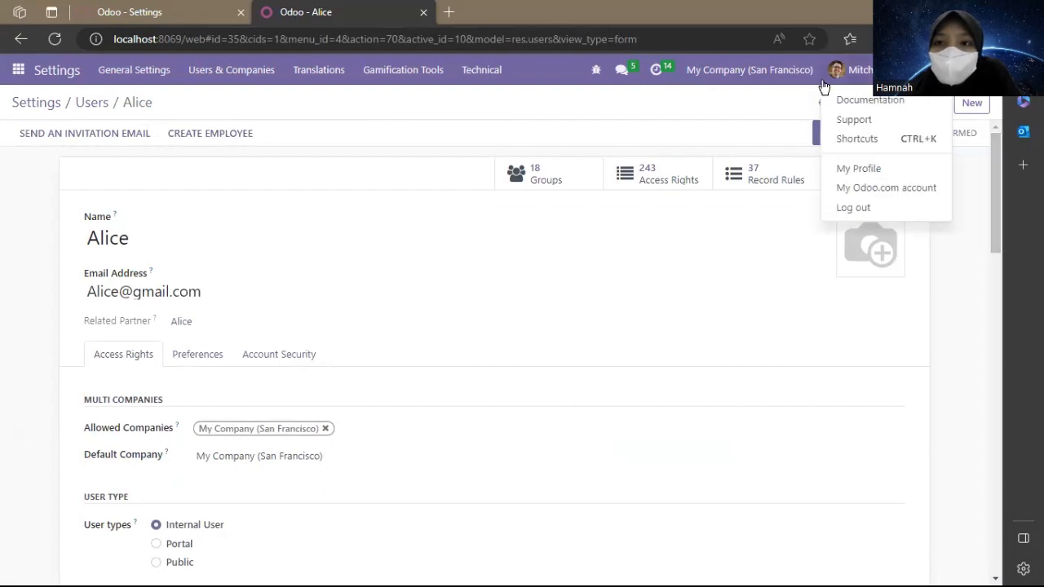
click(841, 208)
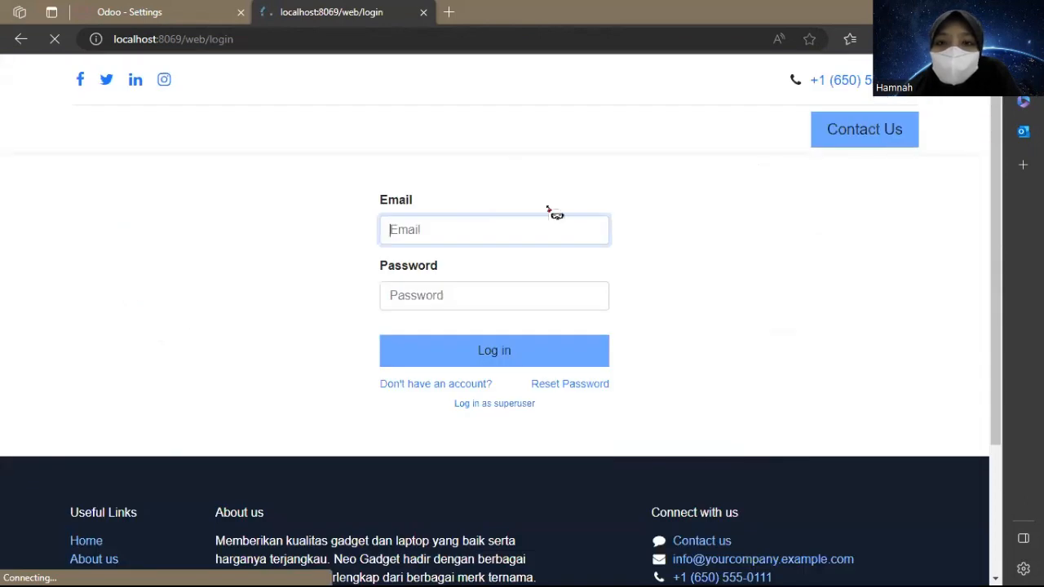
click(536, 239)
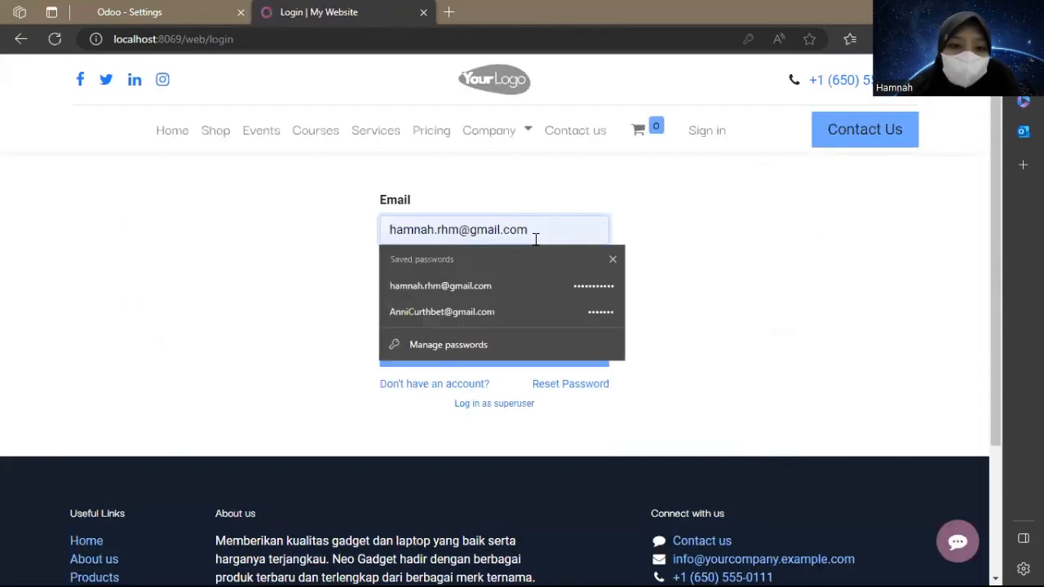
key(ctrl+a)
key(BackSpace)
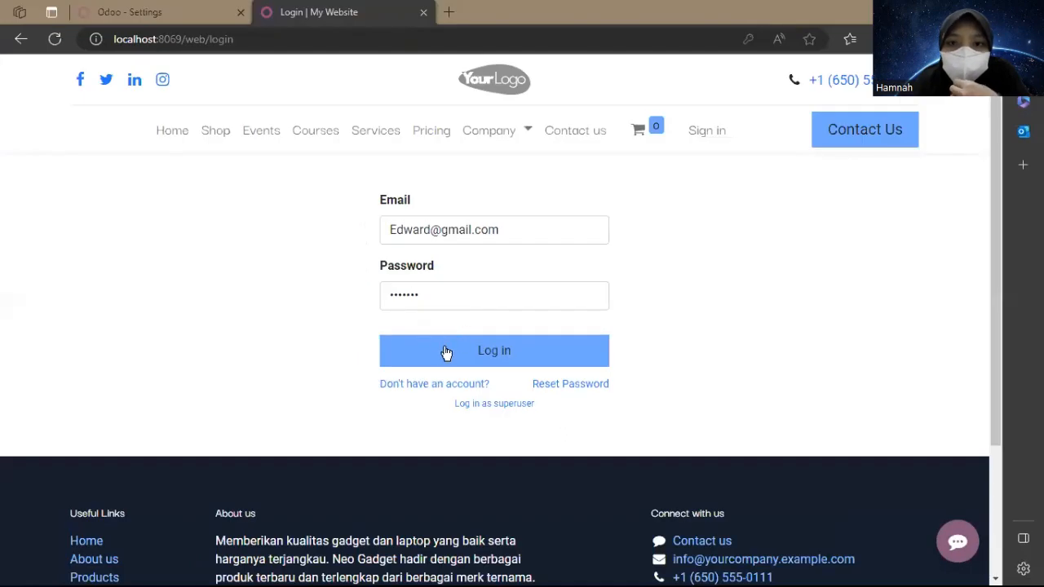
click(447, 350)
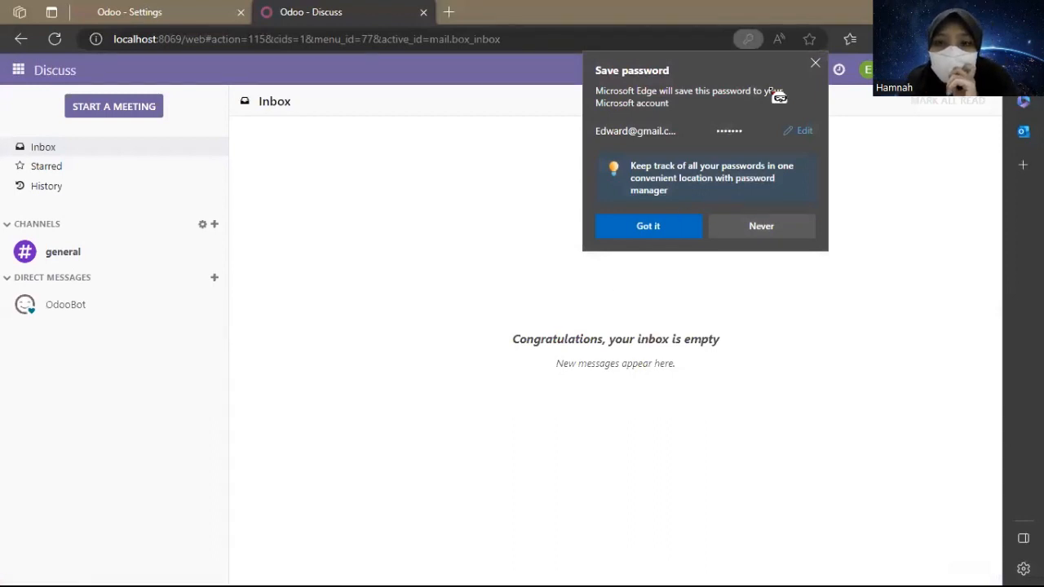
click(659, 227)
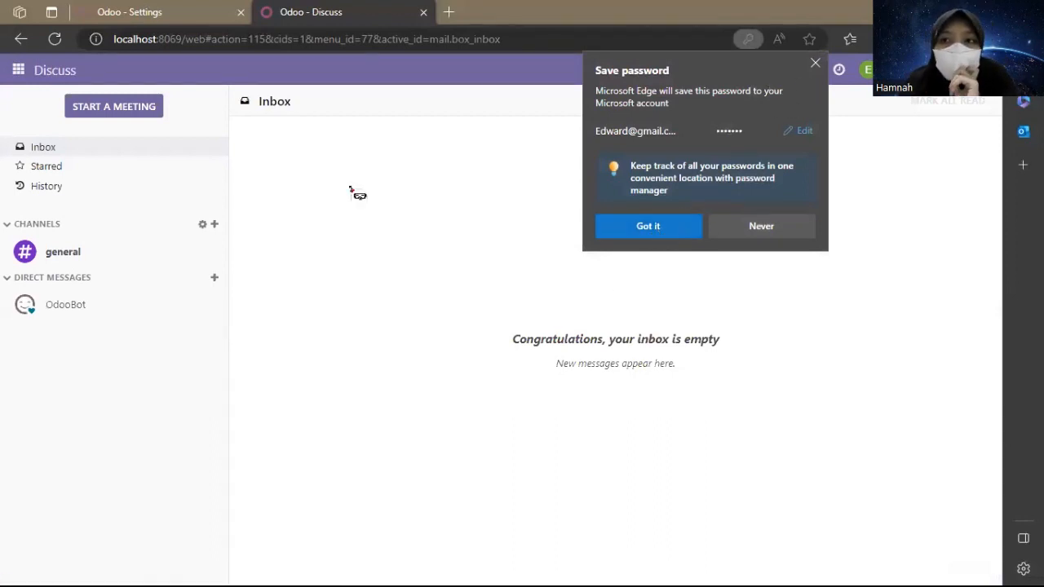
Step: Open the Website app and examine the Site and Reporting options available to the logged-in user
click(18, 72)
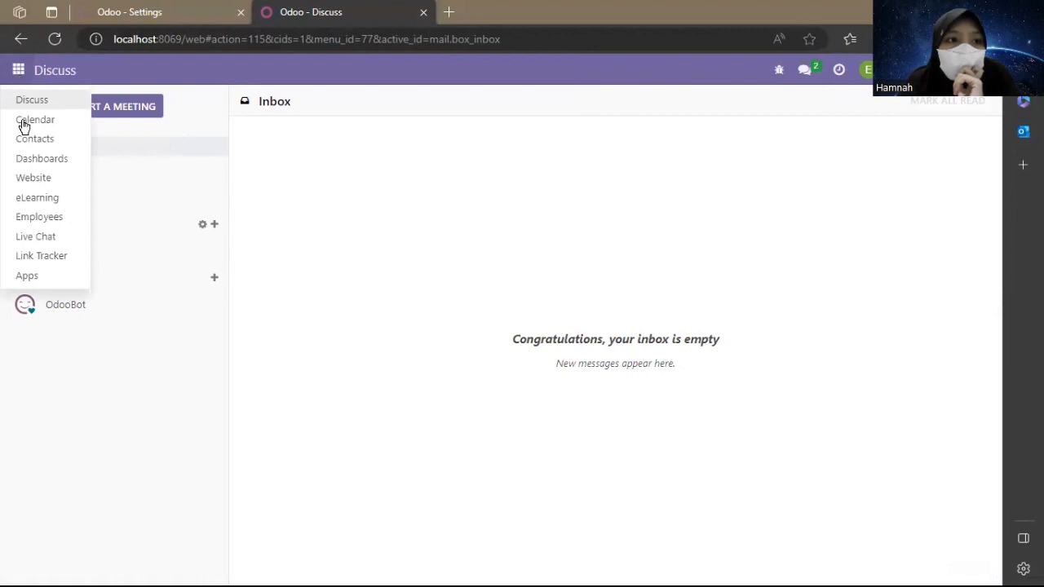
click(30, 179)
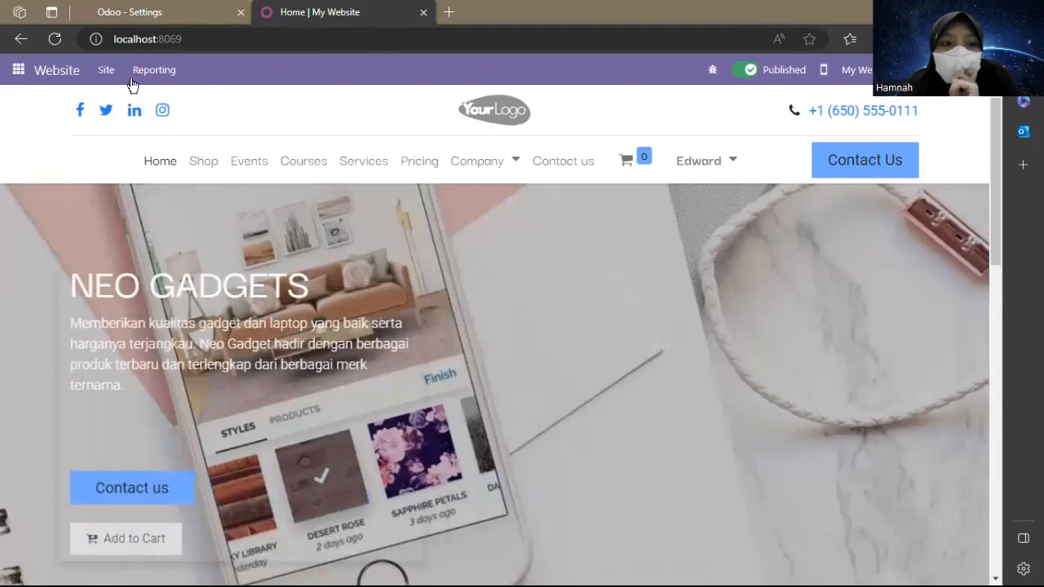
click(110, 73)
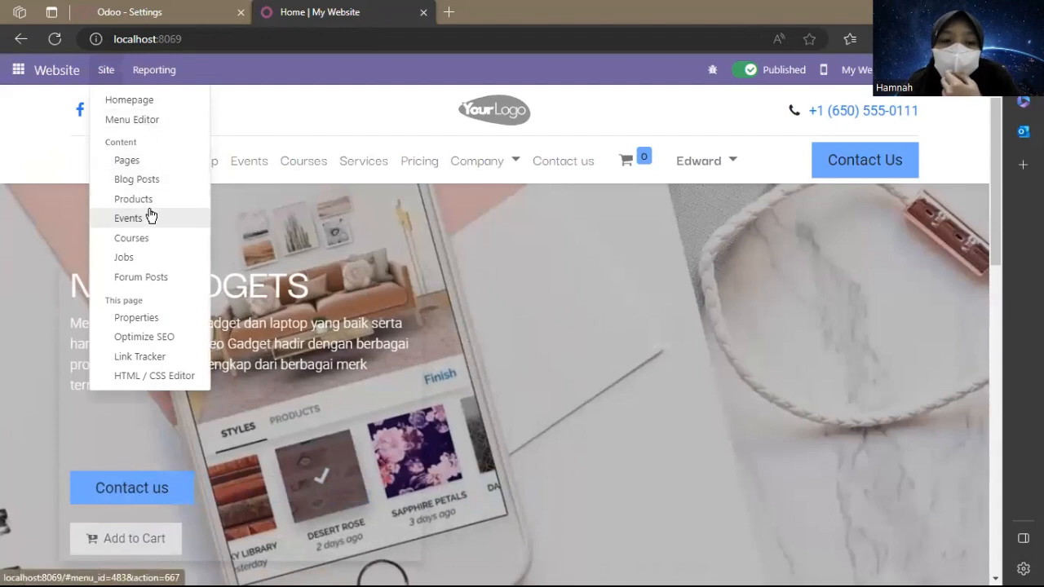
click(143, 70)
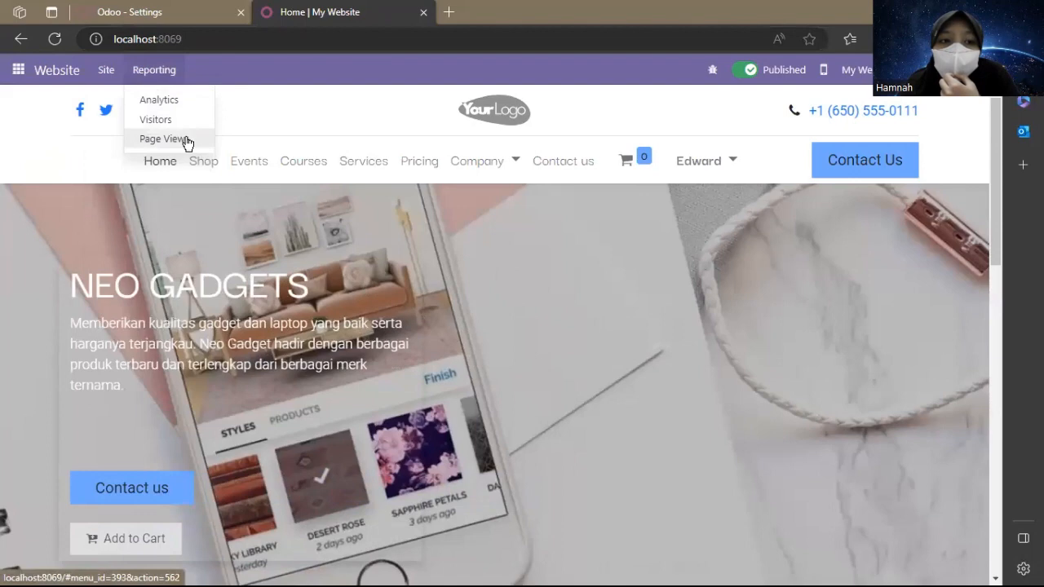
Step: Test the logged-in user's access to the Analytics, Visitors and Page Views website reports
click(207, 101)
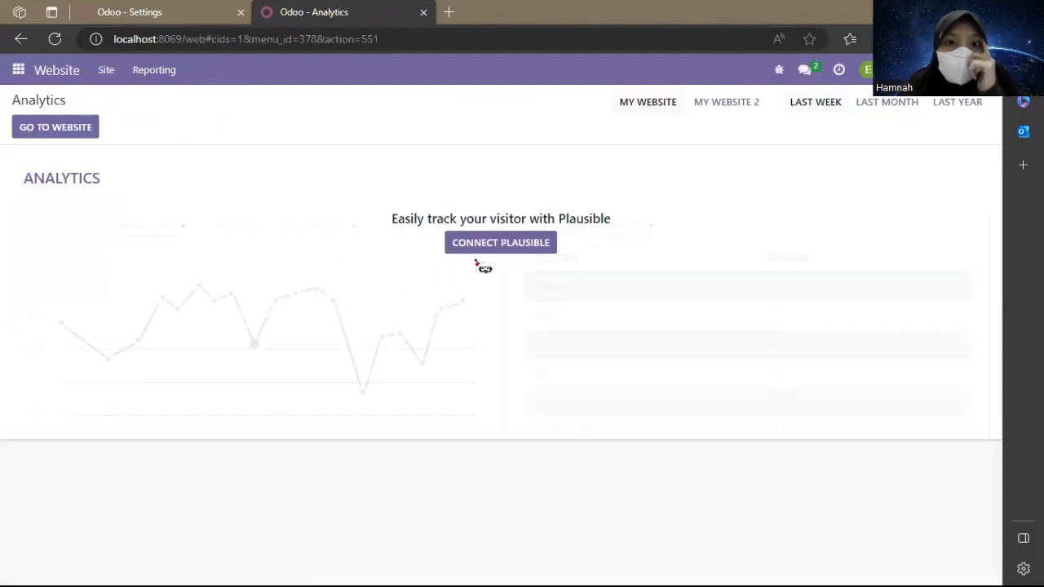
click(163, 80)
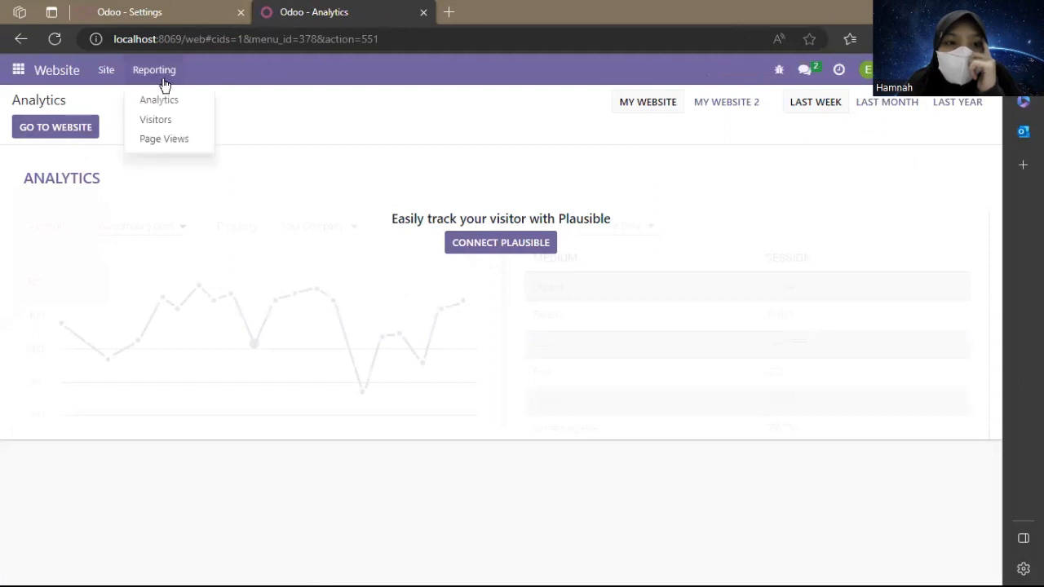
click(178, 121)
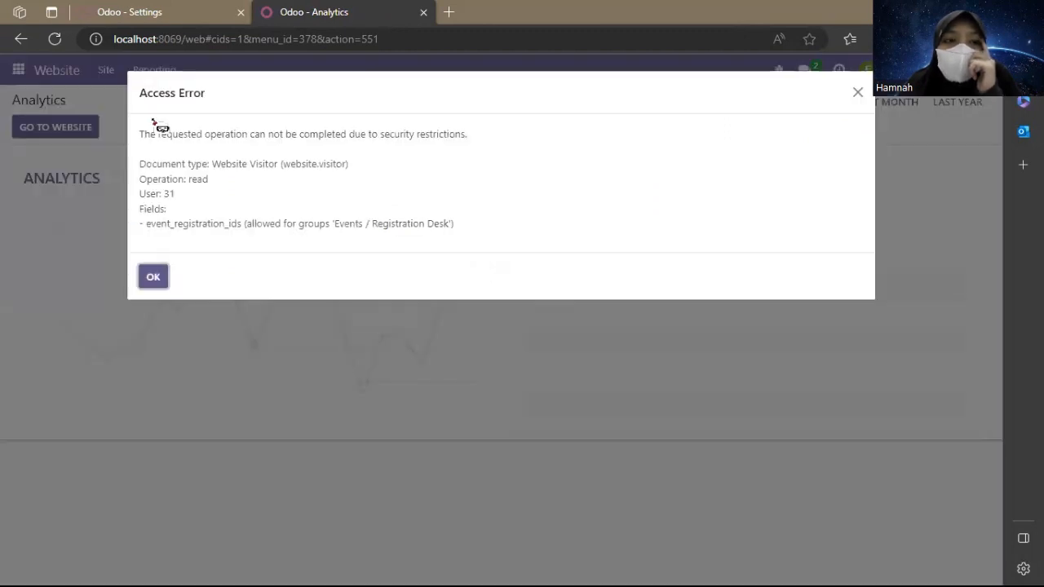
click(154, 276)
click(167, 81)
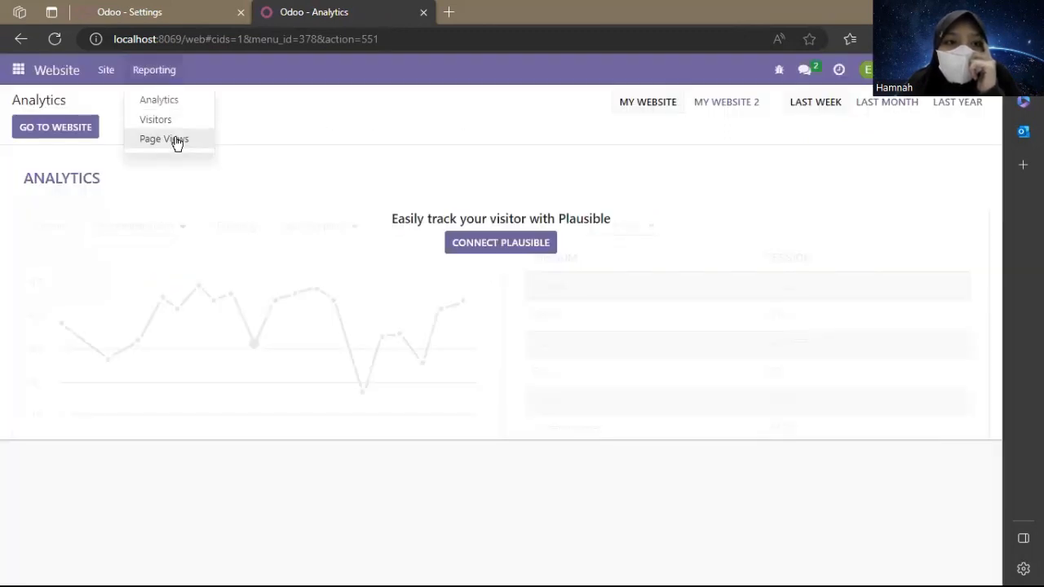
click(174, 141)
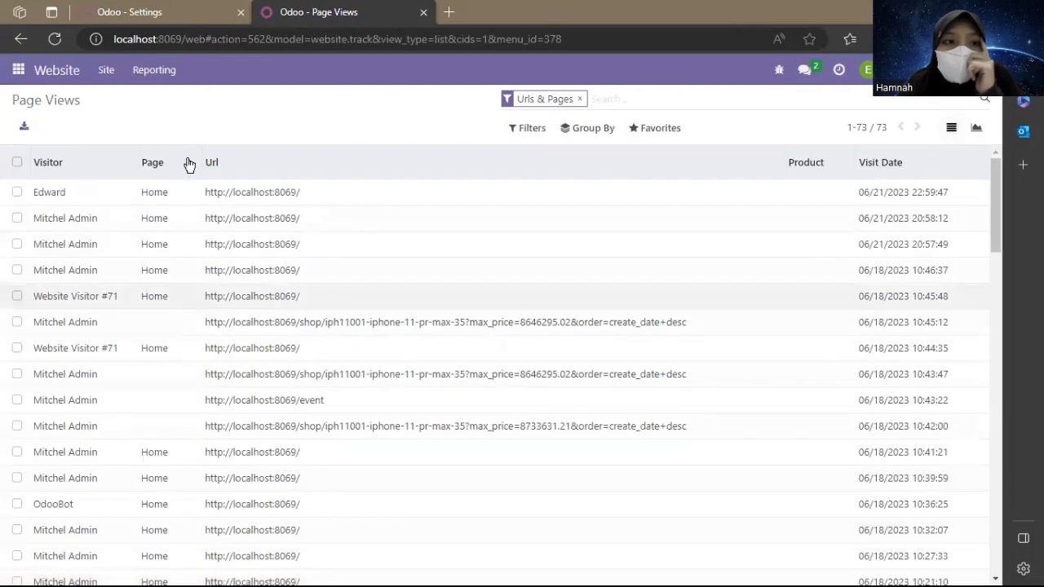
Step: Return from Page Views to the website homepage and review the list of apps this user can open
click(155, 71)
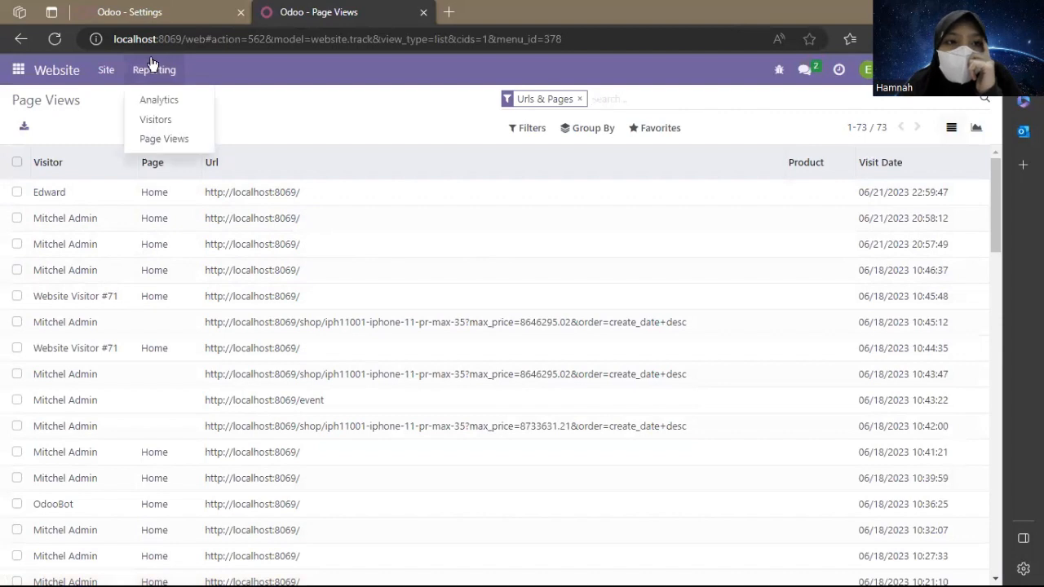
click(55, 72)
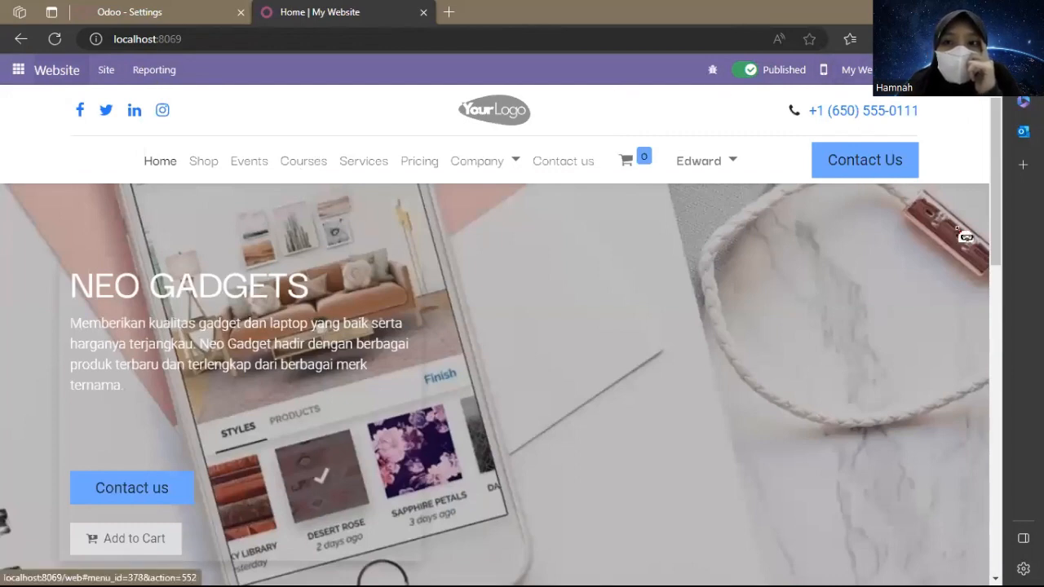
click(12, 72)
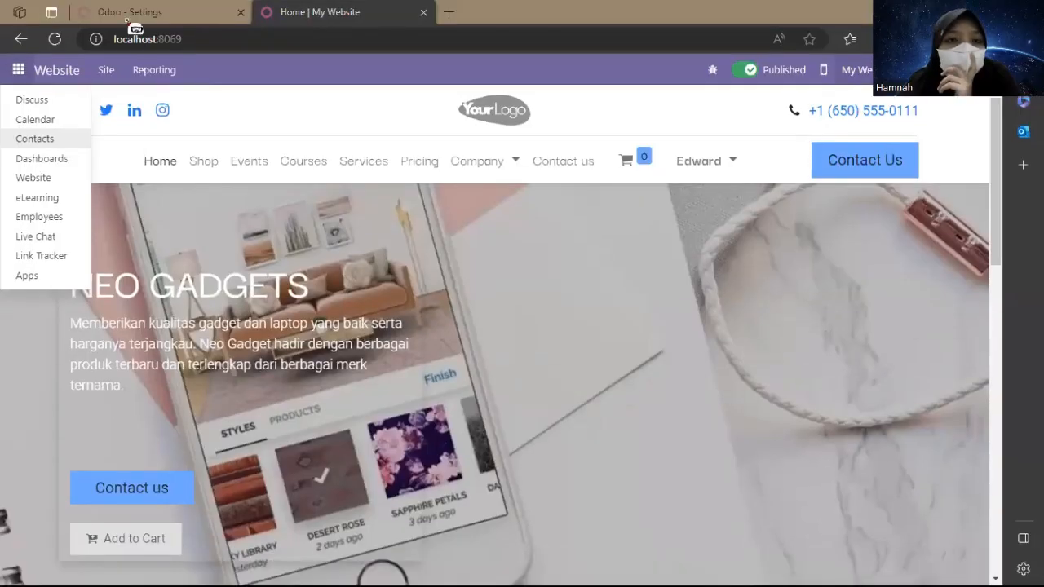
click(23, 76)
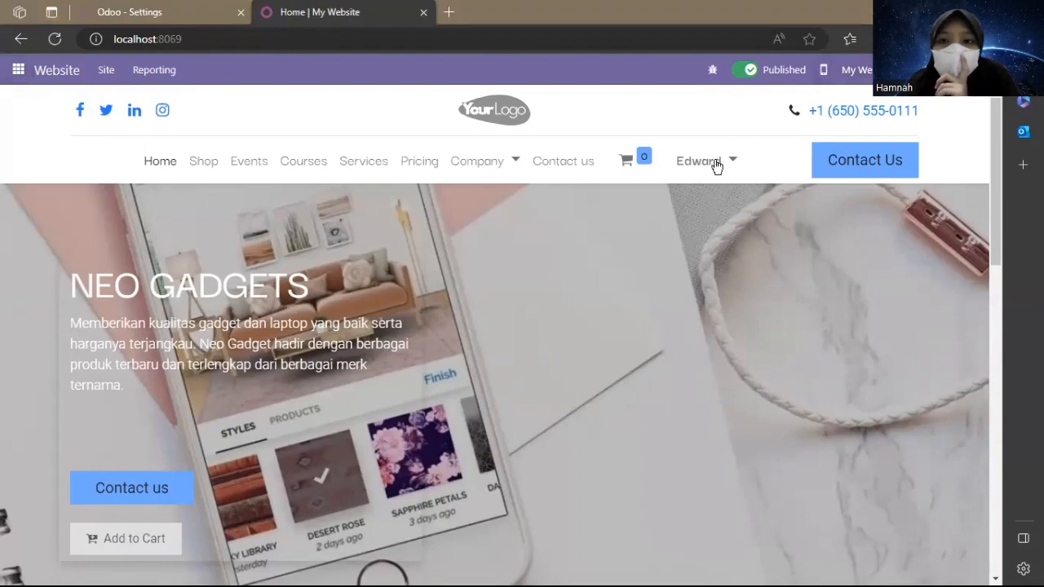
Step: Log out and log in with the next website user's e-mail and account password, acknowledging the browser's password-saving notice
key(F5)
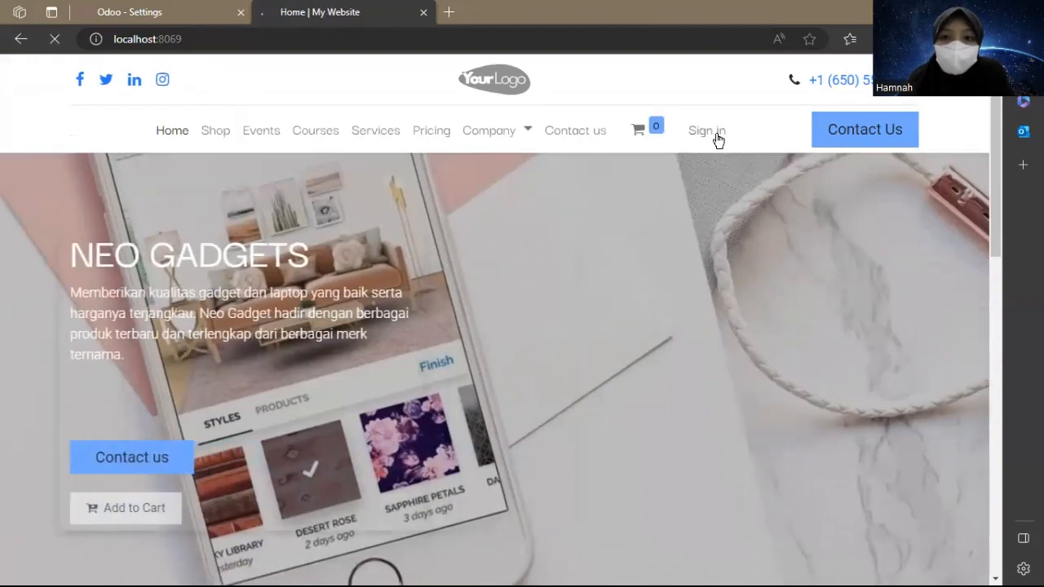
click(708, 133)
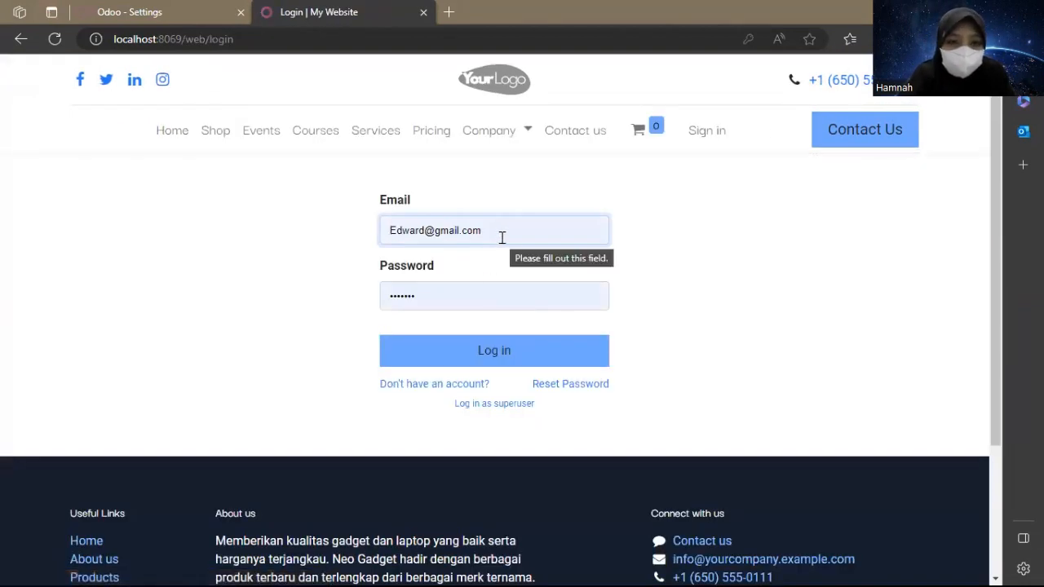
key(ctrl+s)
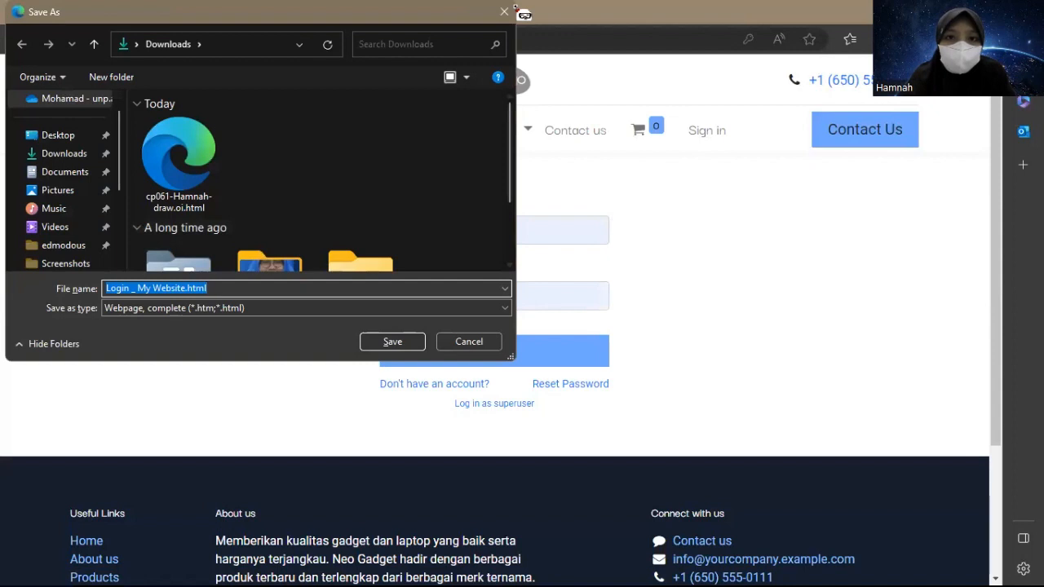
key(Escape)
click(512, 230)
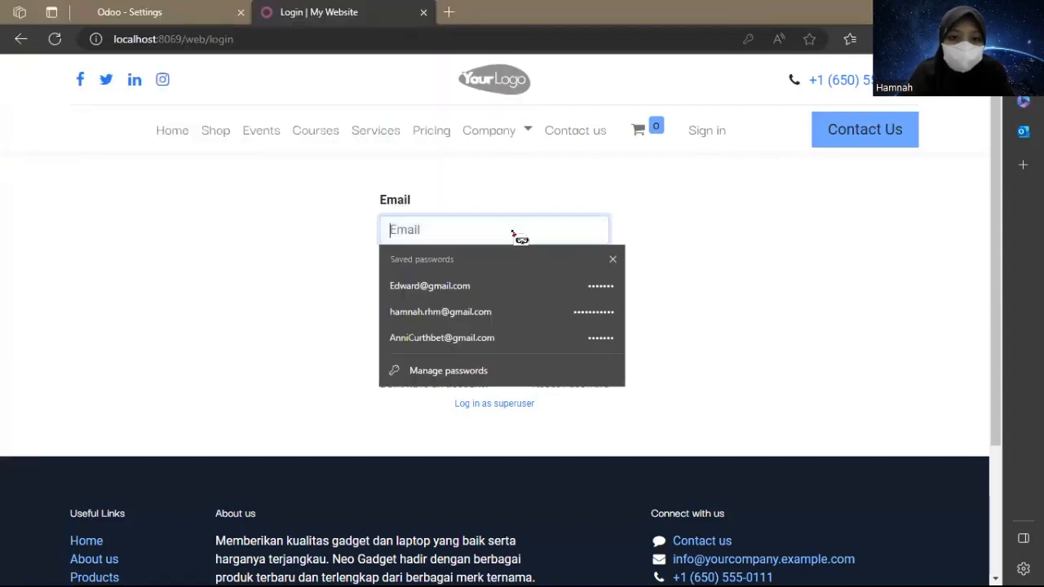
key(ctrl+v)
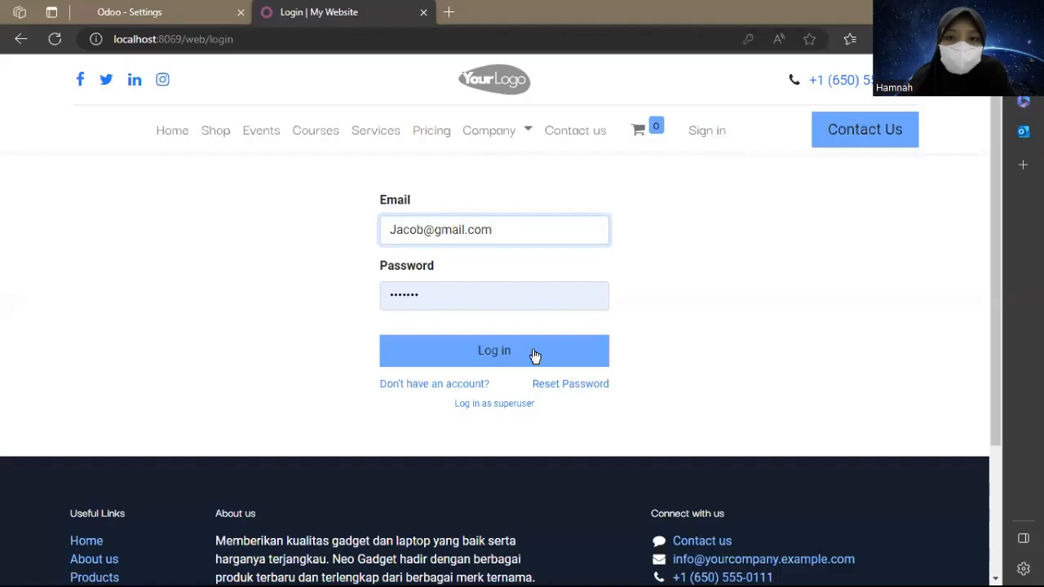
click(537, 355)
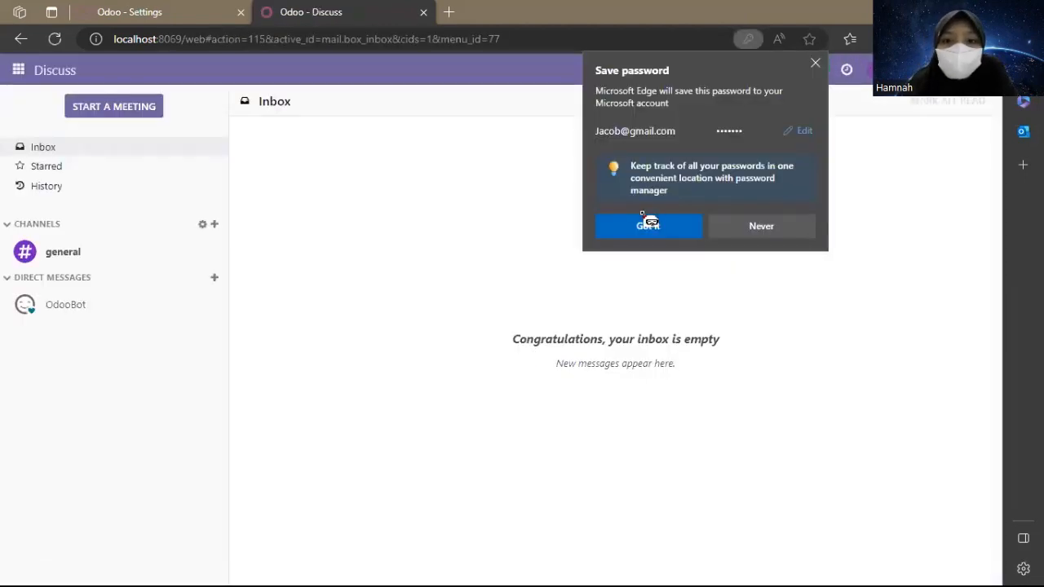
click(637, 234)
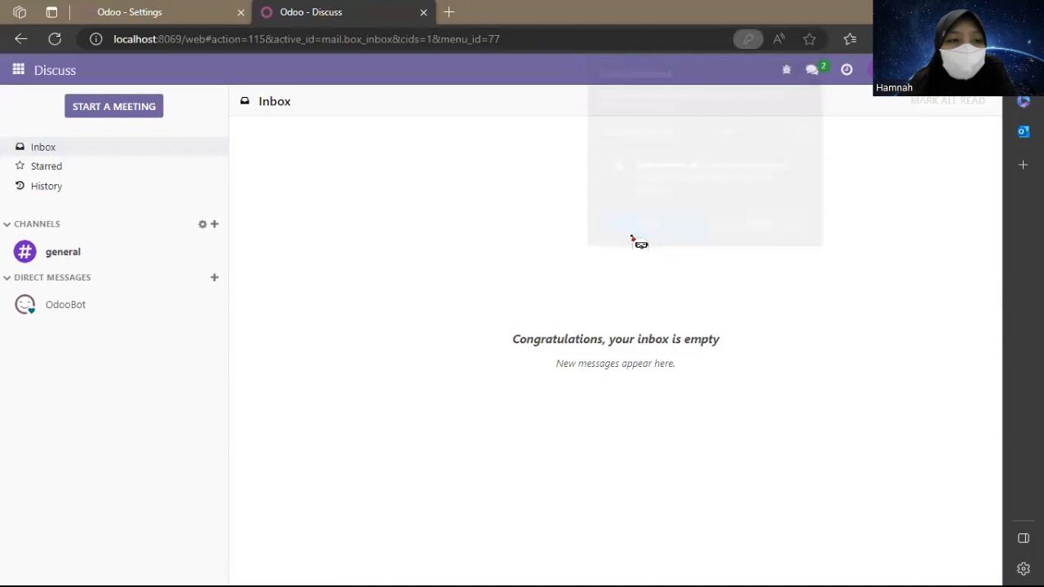
Step: Open the Website app as this second user and examine the available Site options, Reporting options and apps
click(29, 72)
click(23, 179)
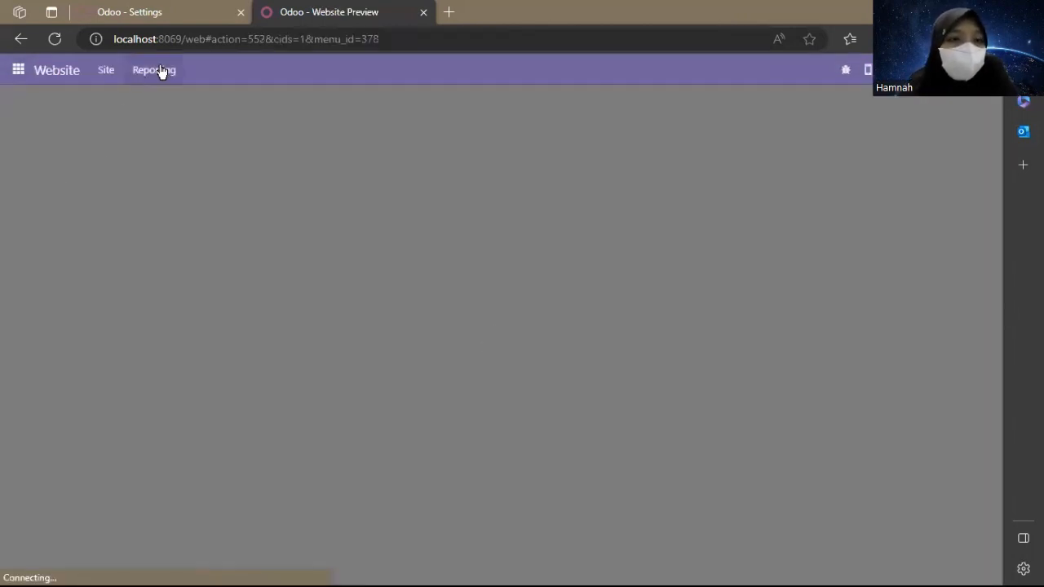
click(161, 71)
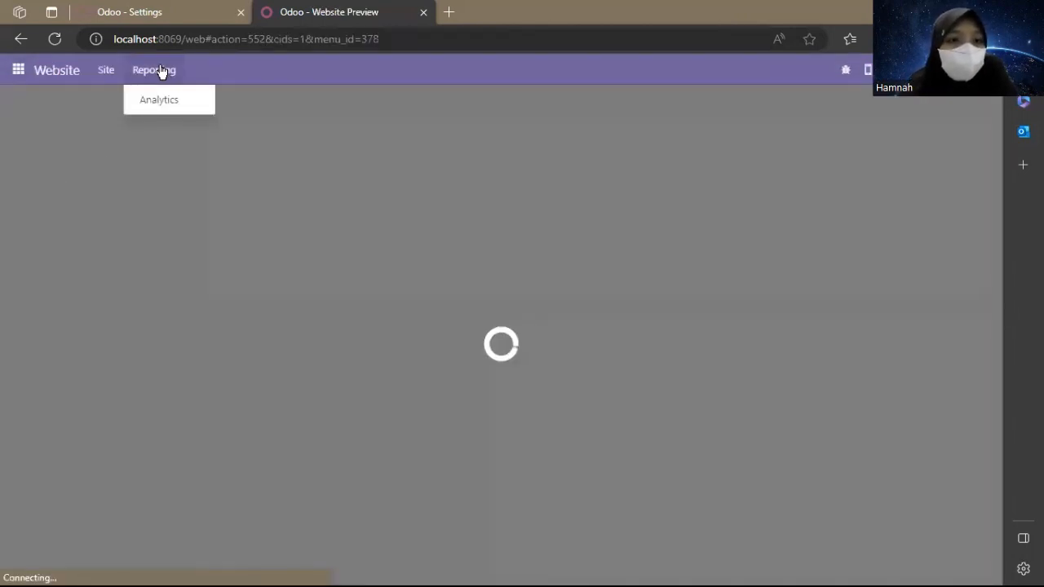
click(106, 71)
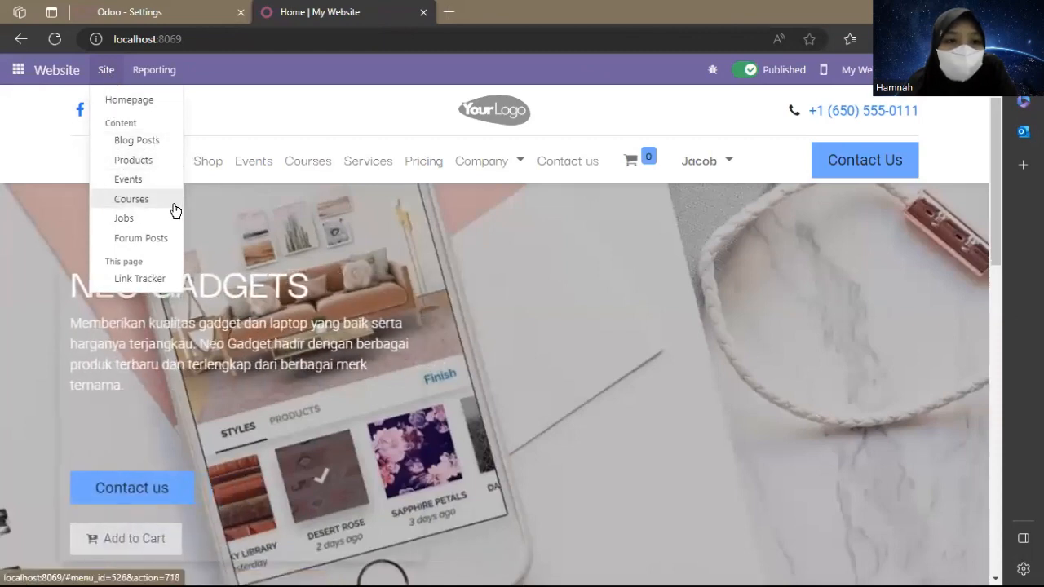
click(155, 70)
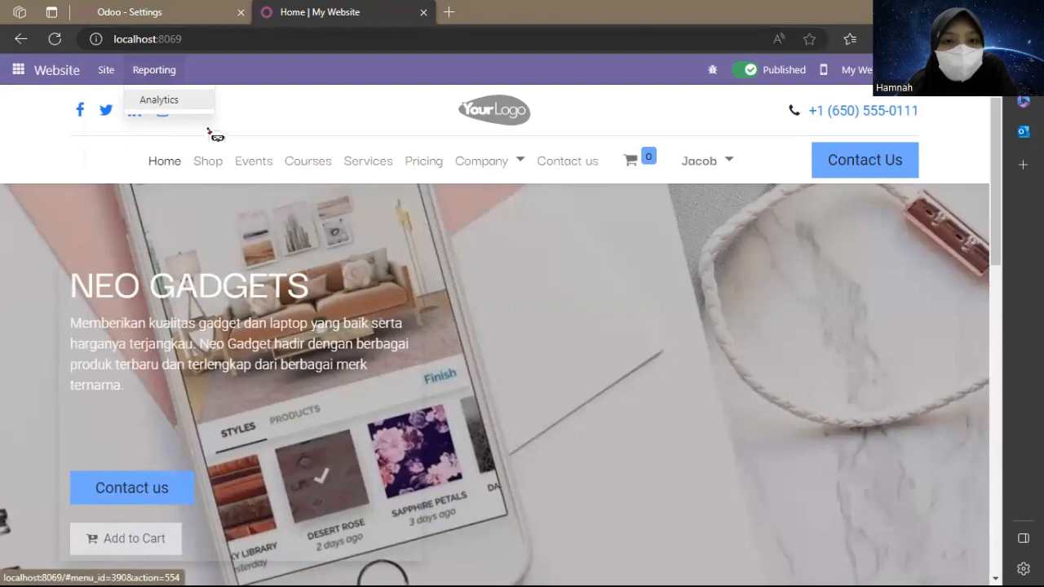
click(106, 70)
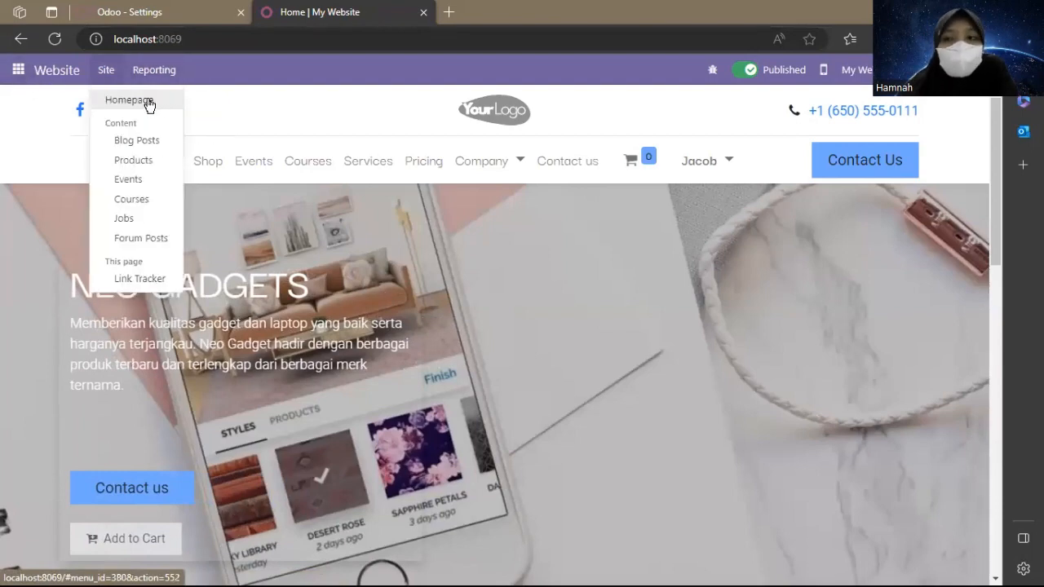
click(155, 70)
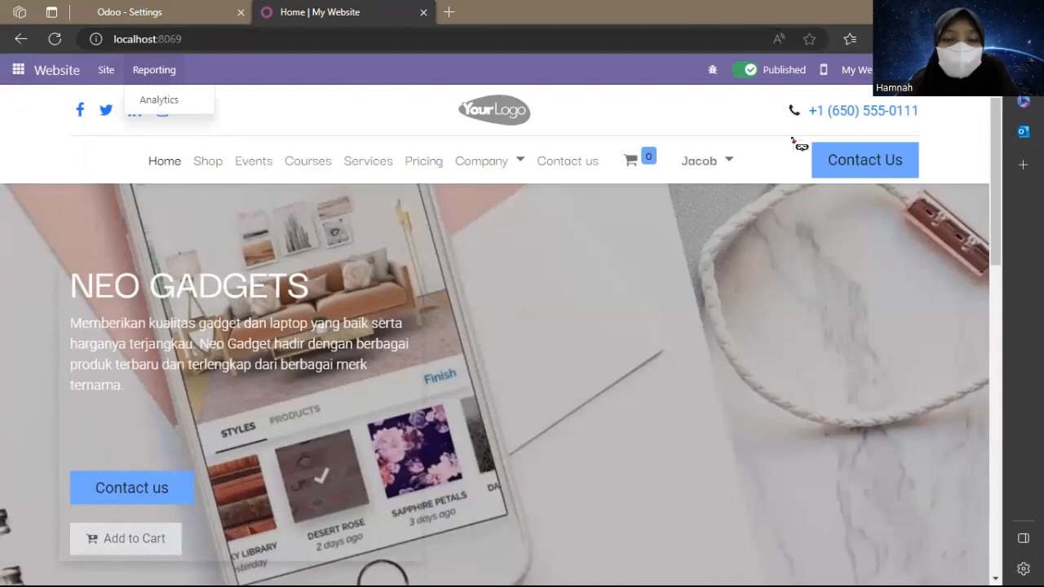
click(18, 81)
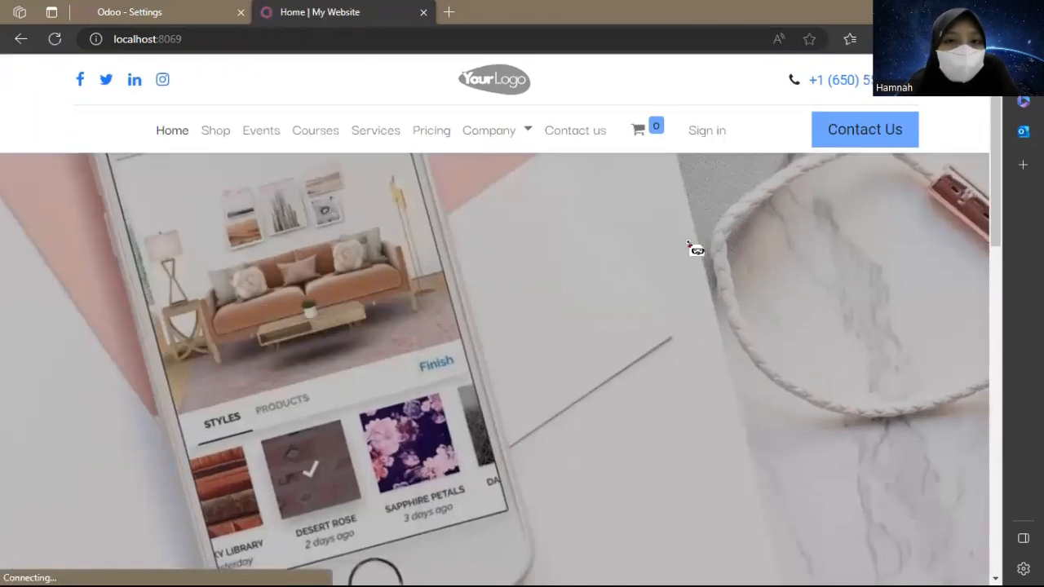
Step: Sign in as the first sales user, replacing the name part of the login e-mail, and acknowledge the browser's password-saving notice
click(708, 134)
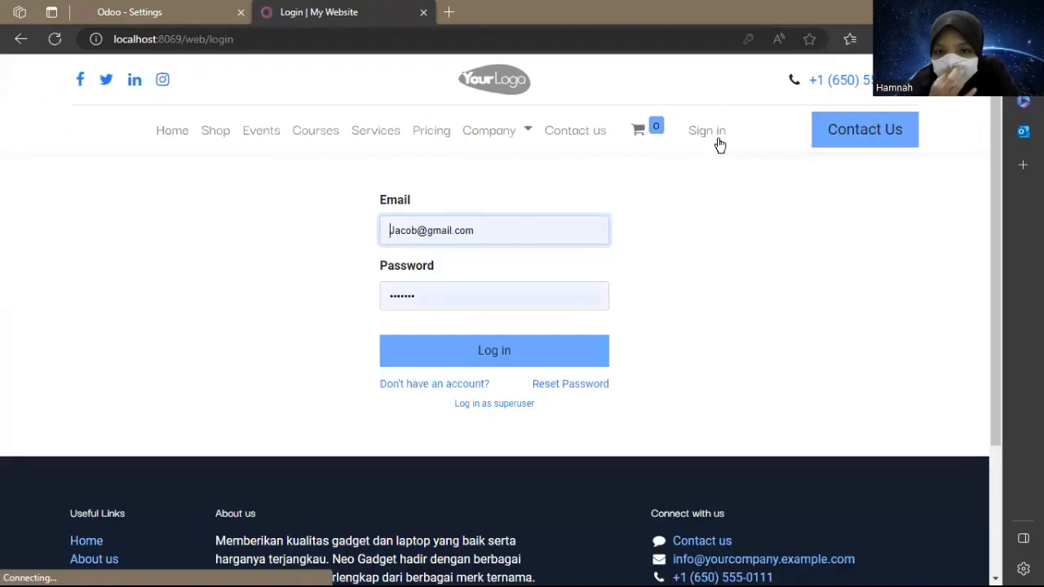
click(421, 229)
key(BackSpace)
key(BackSpace)
key(BackSpace)
key(BackSpace)
key(BackSpace)
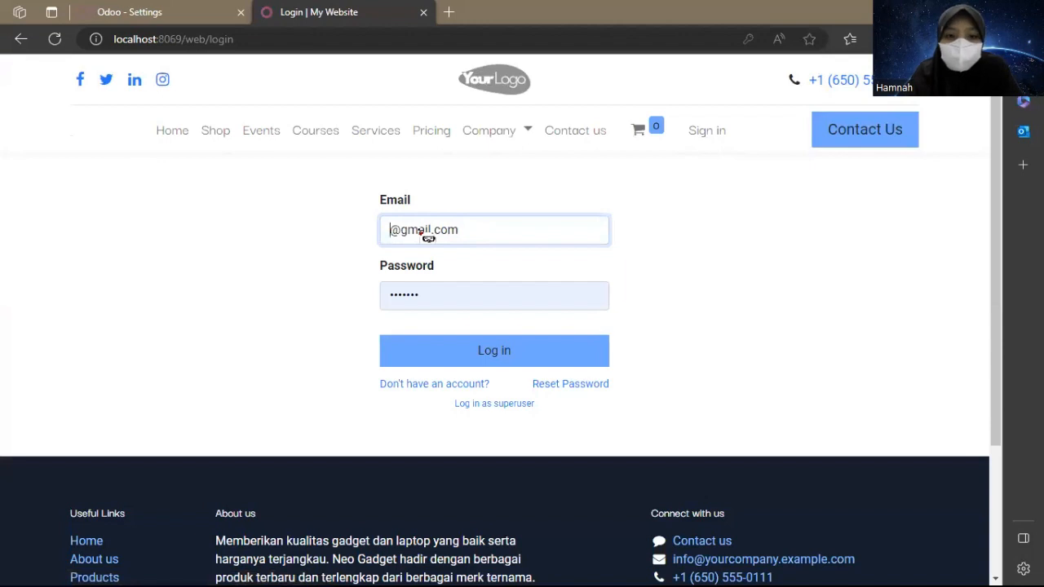
text(Bella)
key(Return)
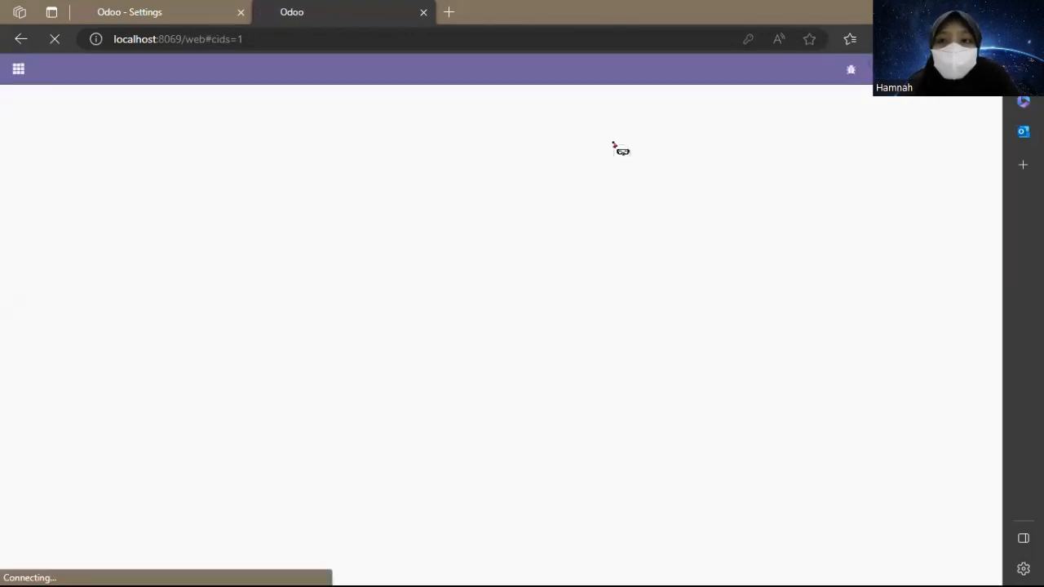
click(655, 225)
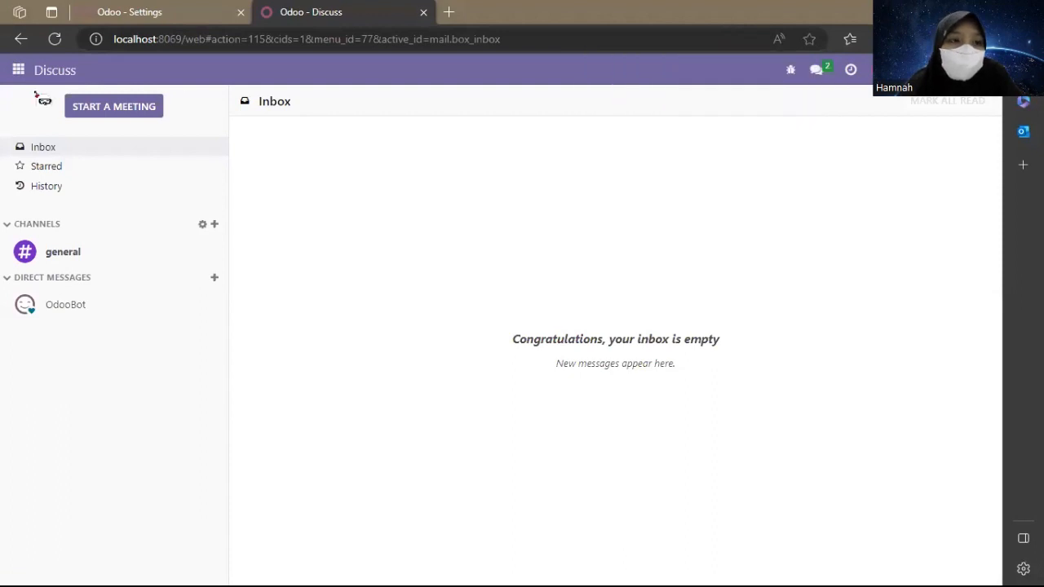
Step: Open the Sales app as this user and check access to its Quotations and Customers pages
click(21, 74)
click(17, 155)
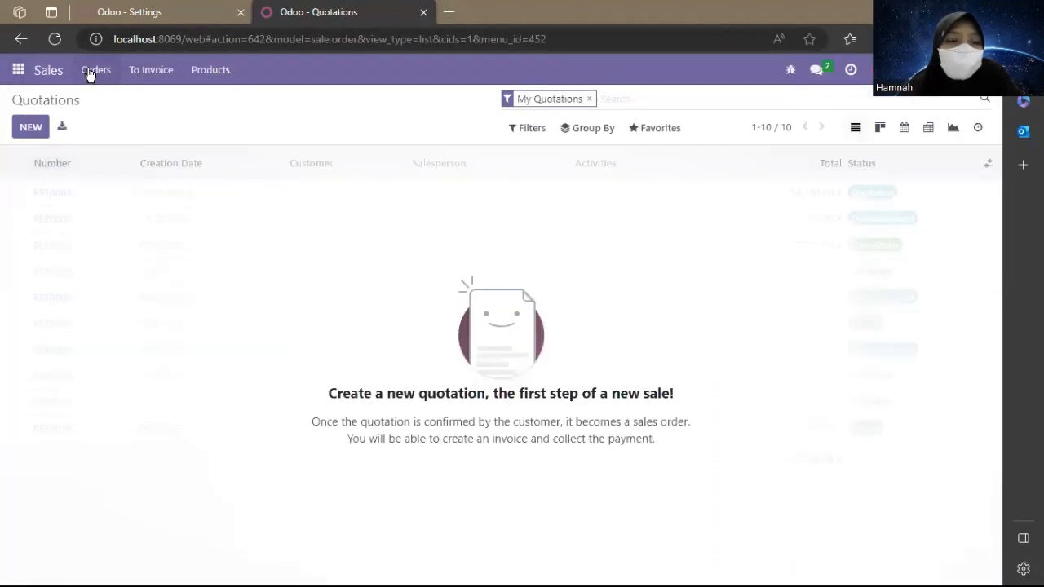
click(92, 71)
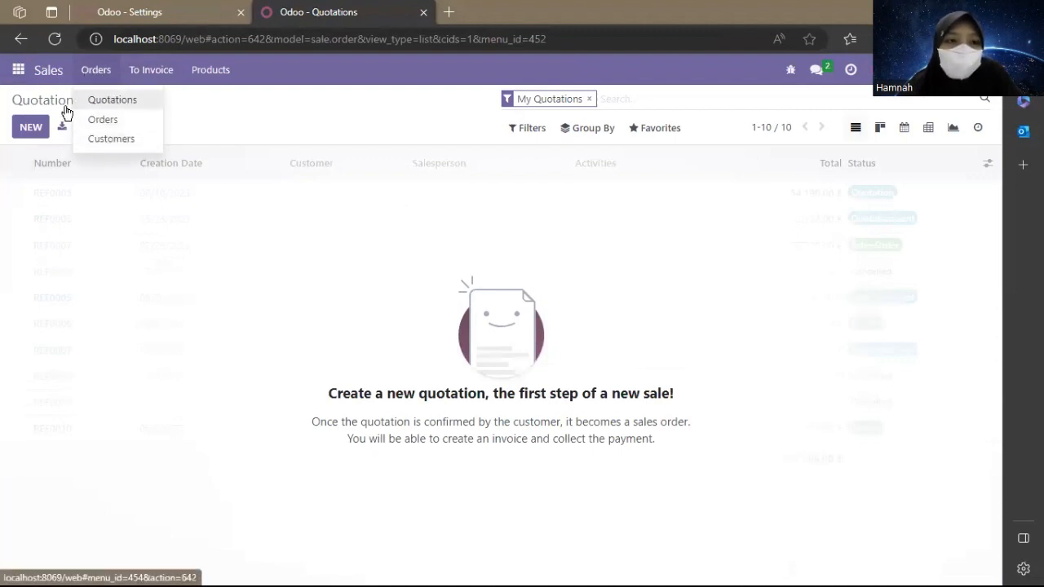
click(135, 138)
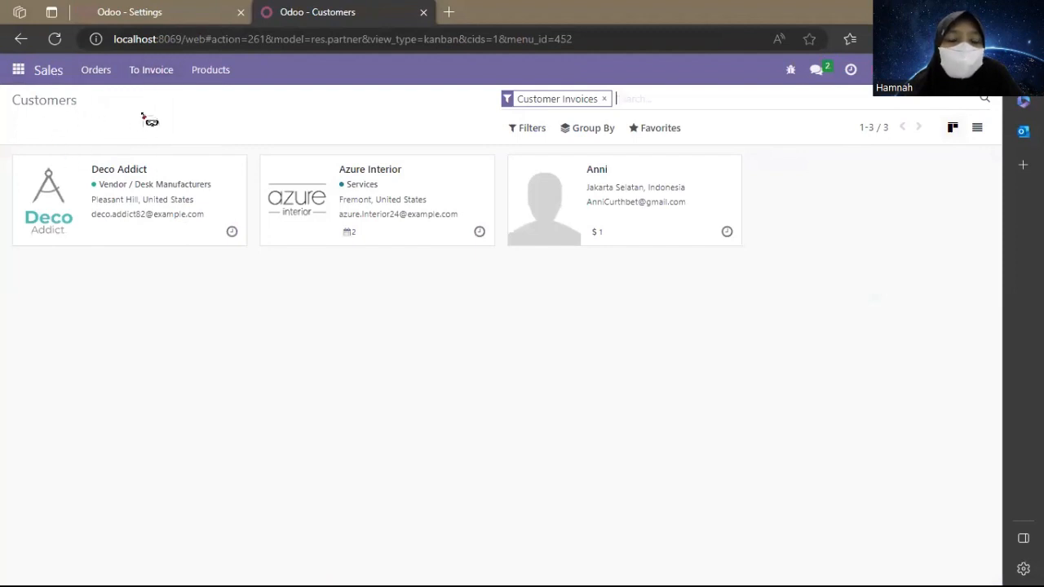
Step: Check this sales user's access to the Orders to Invoice and Orders to Upsell lists
click(164, 70)
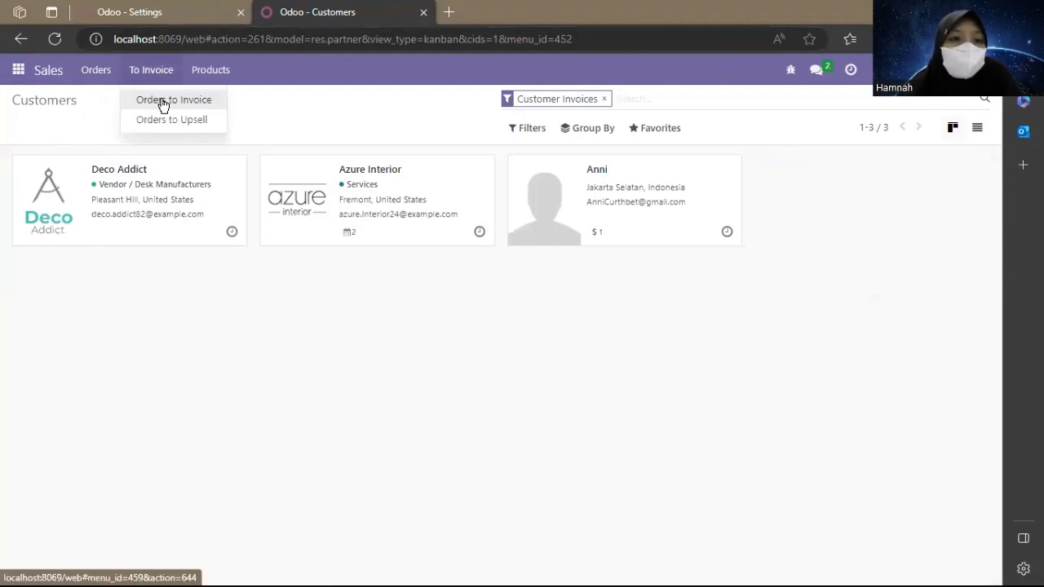
click(163, 102)
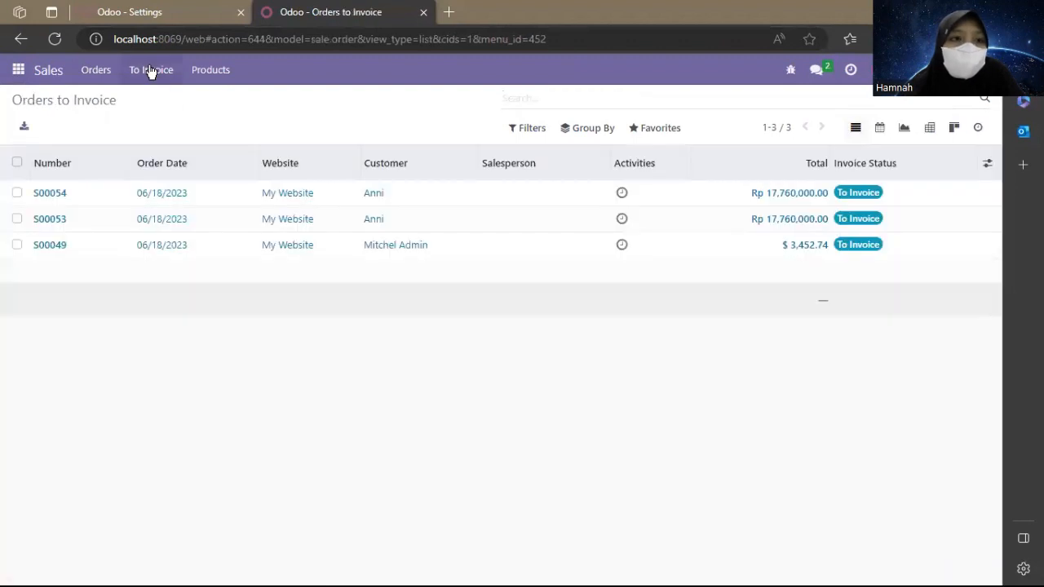
click(150, 72)
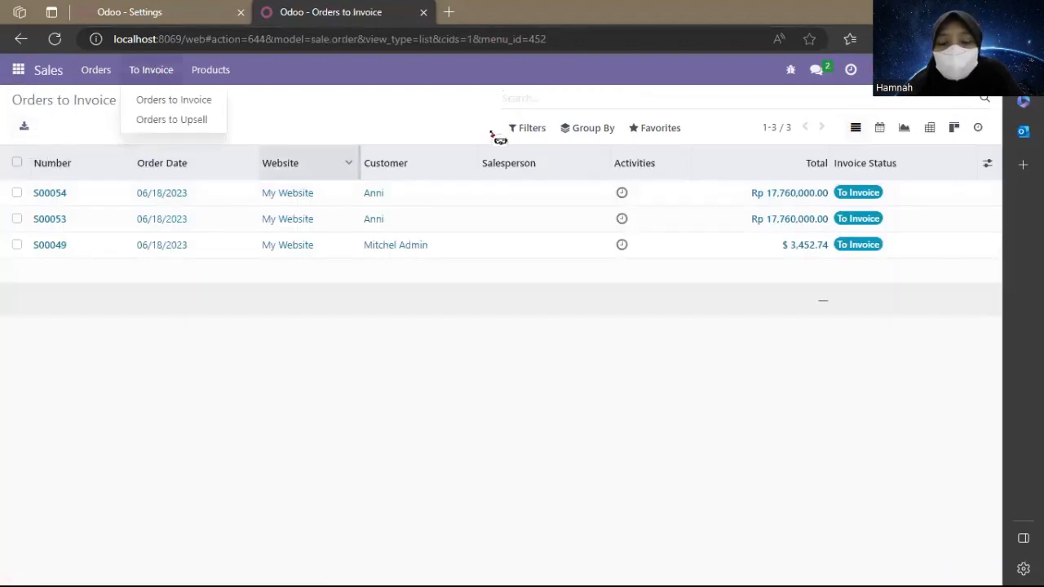
click(185, 122)
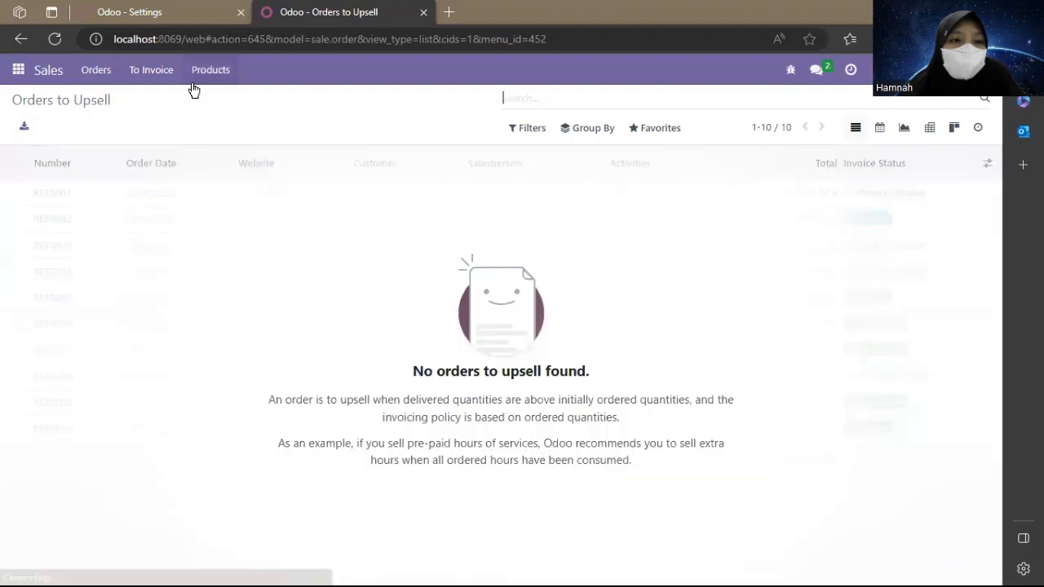
Step: View the Products catalogue and its related options, and return to the Quotations list
click(205, 71)
click(216, 101)
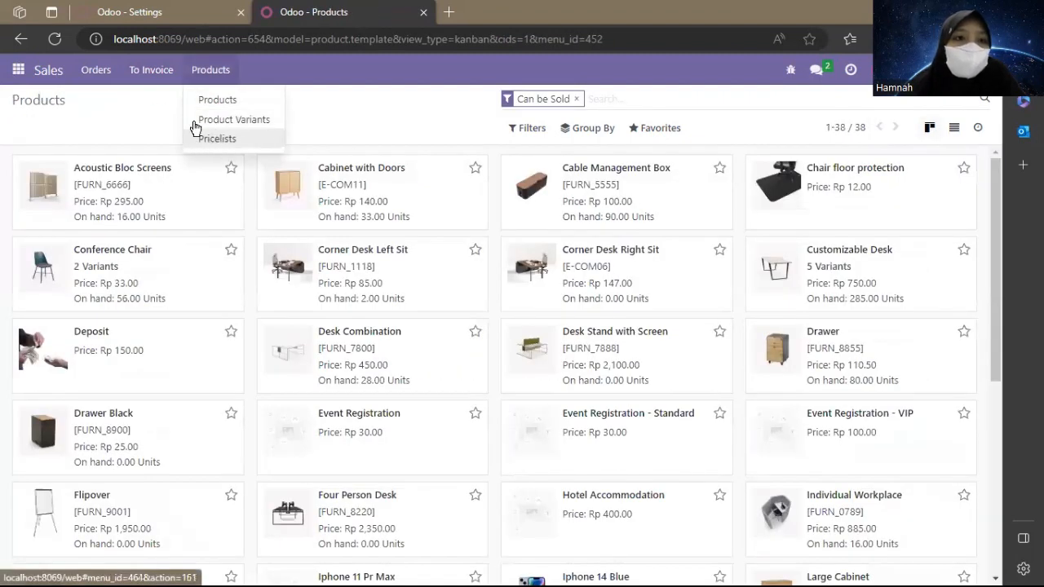
click(96, 79)
click(96, 82)
click(107, 100)
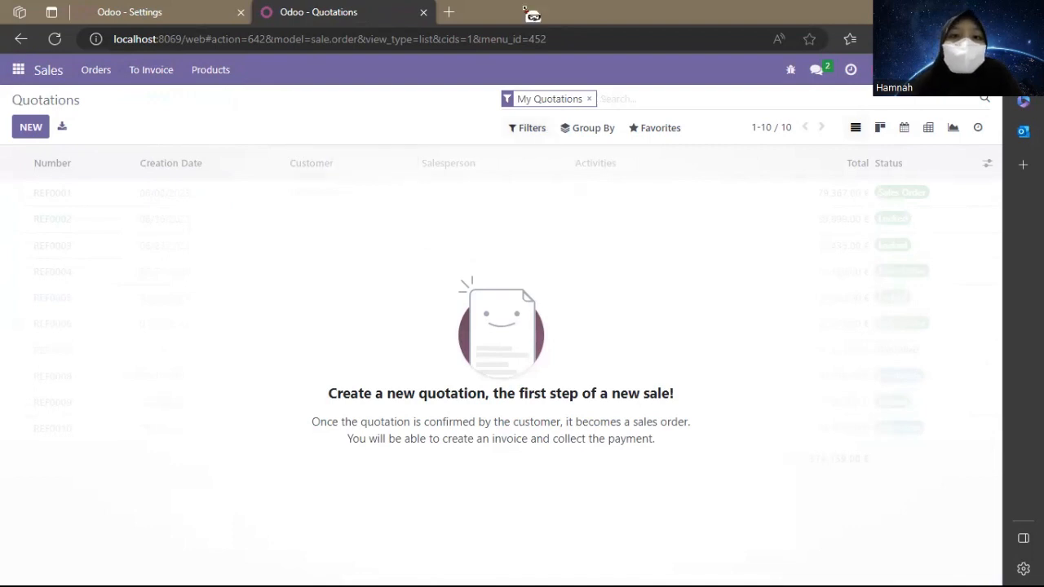
Step: Log out and log in as the second sales user by replacing the name part of the login e-mail
click(869, 86)
click(897, 213)
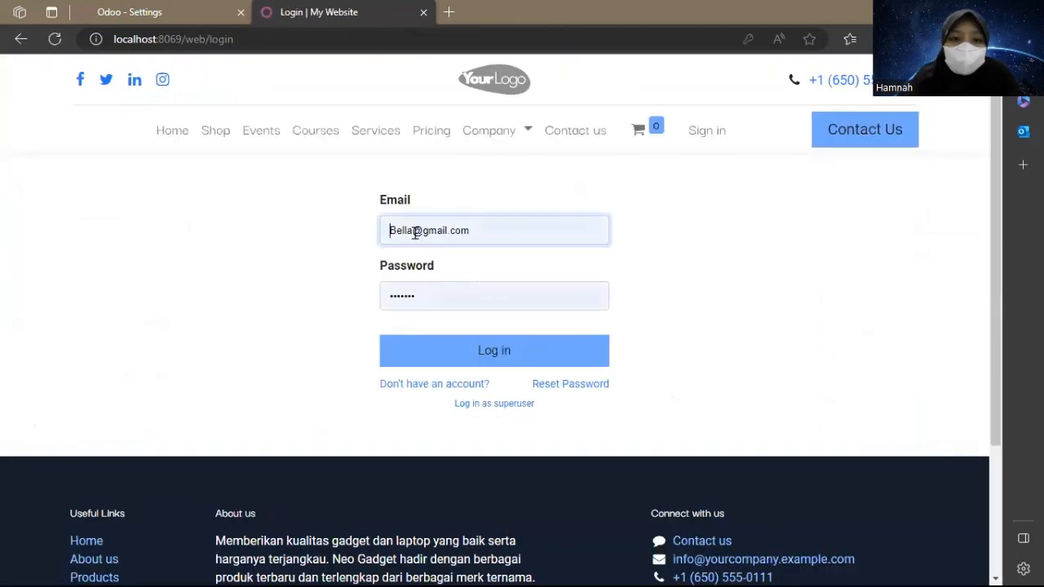
double_click(415, 232)
key(BackSpace)
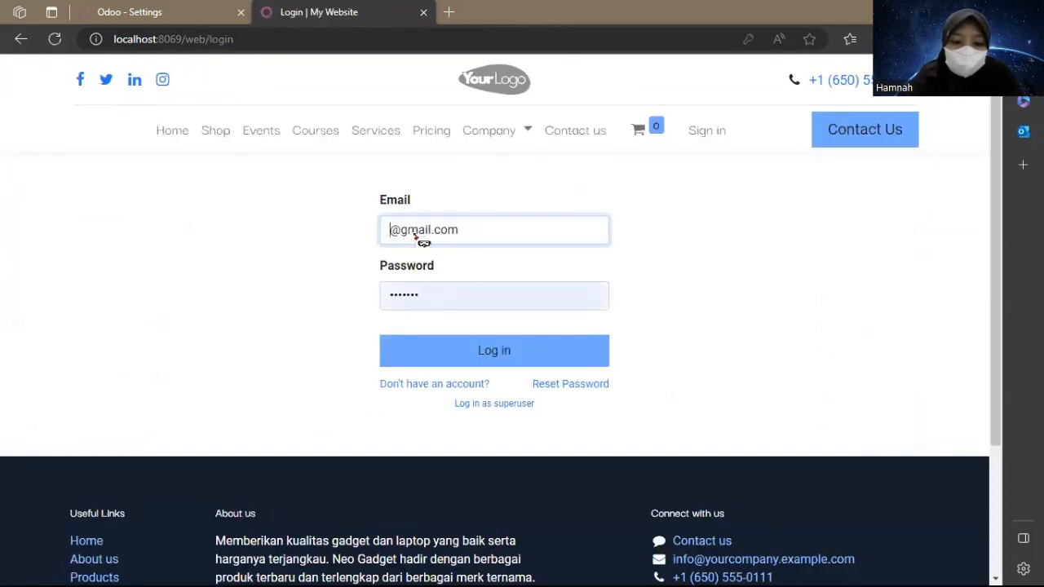
text(Charlie)
key(Return)
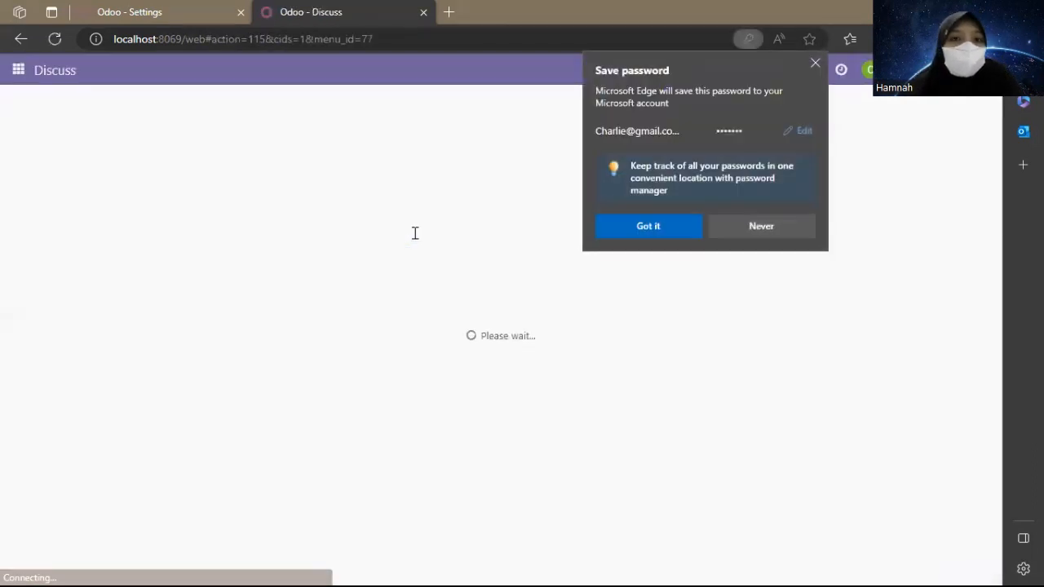
Step: Open the Sales app as the second sales user and check access to Sales Orders and Customers
click(27, 70)
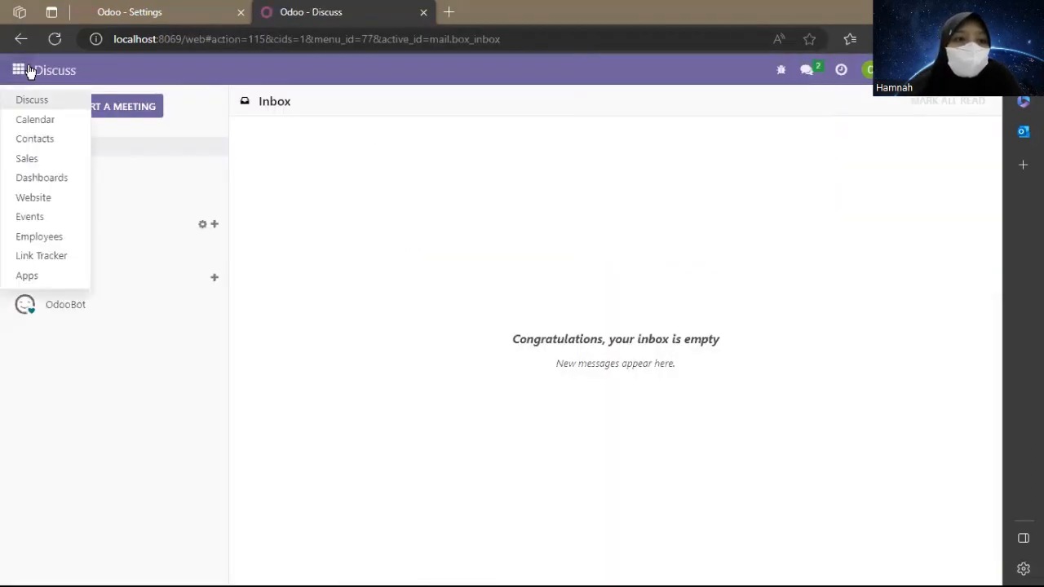
click(34, 99)
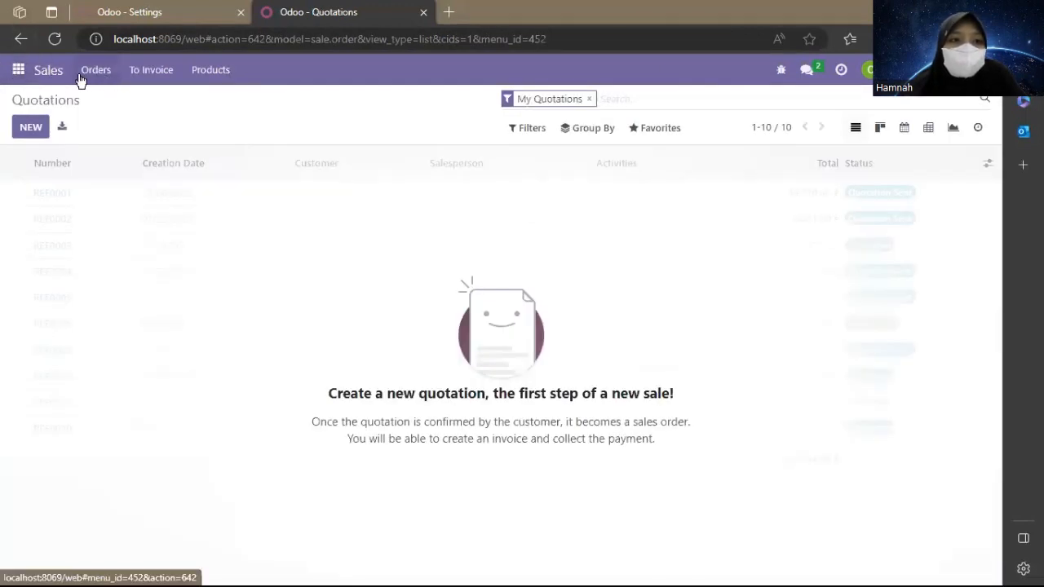
click(80, 78)
click(91, 118)
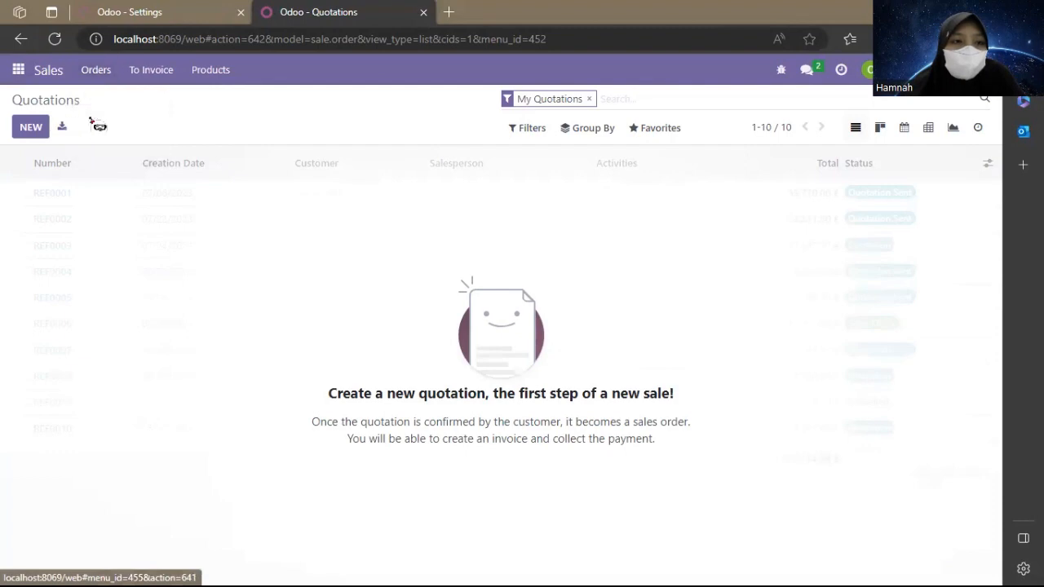
click(89, 71)
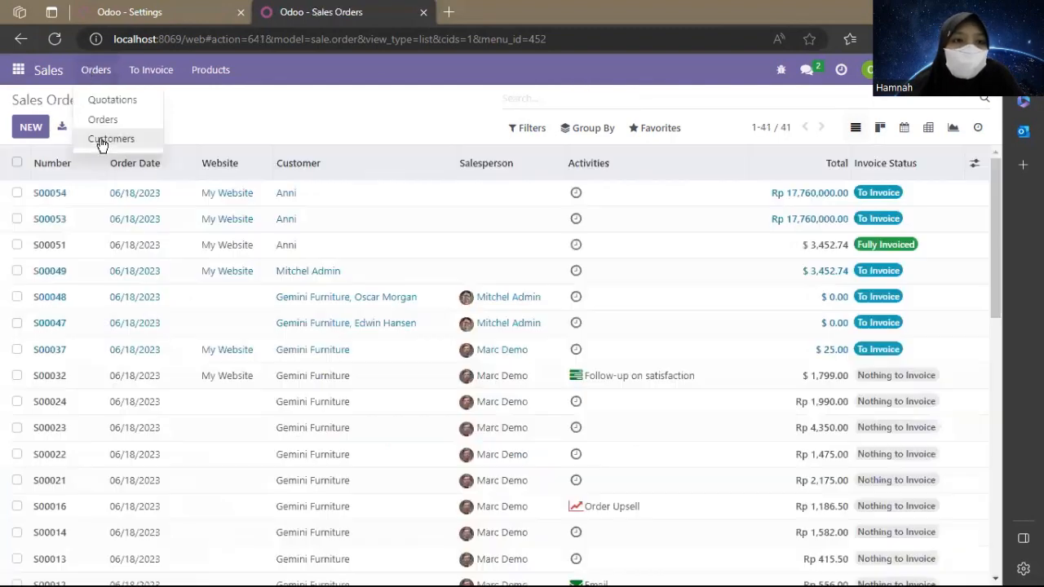
click(106, 138)
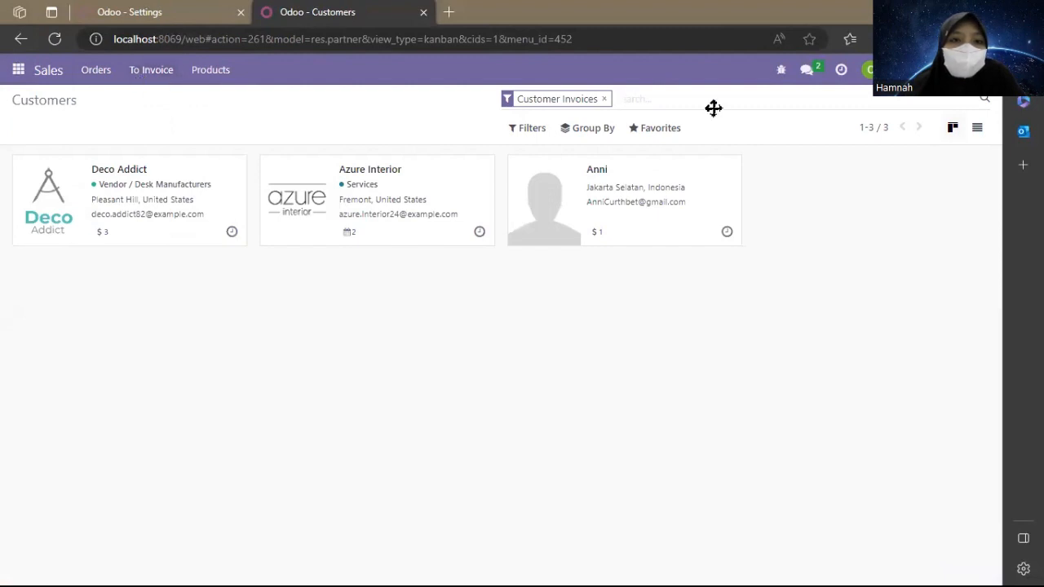
Step: Review the second sales user's invoicing options and open the Products and Product Variants lists
click(151, 69)
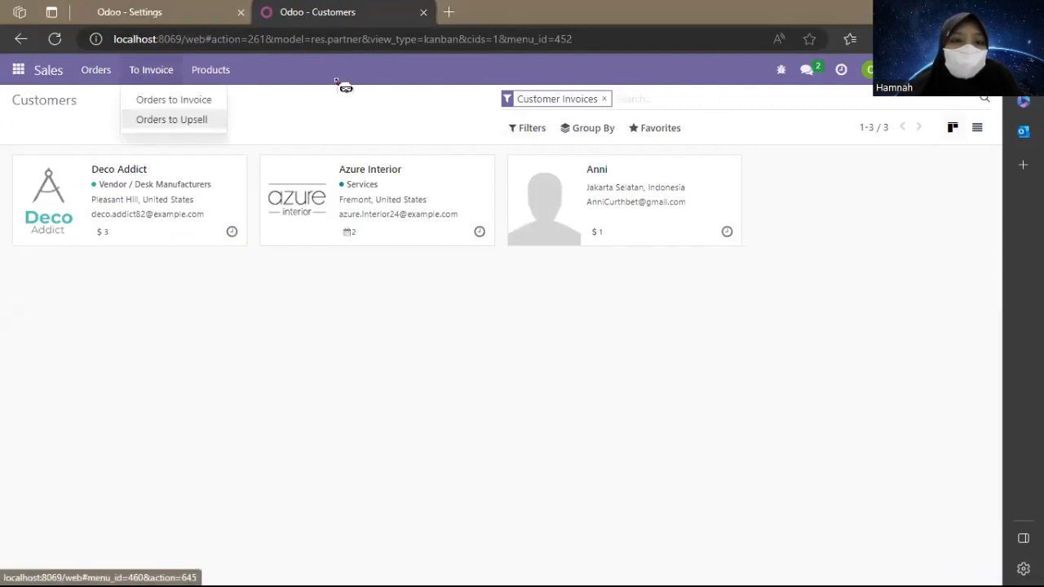
mouse_move(97, 81)
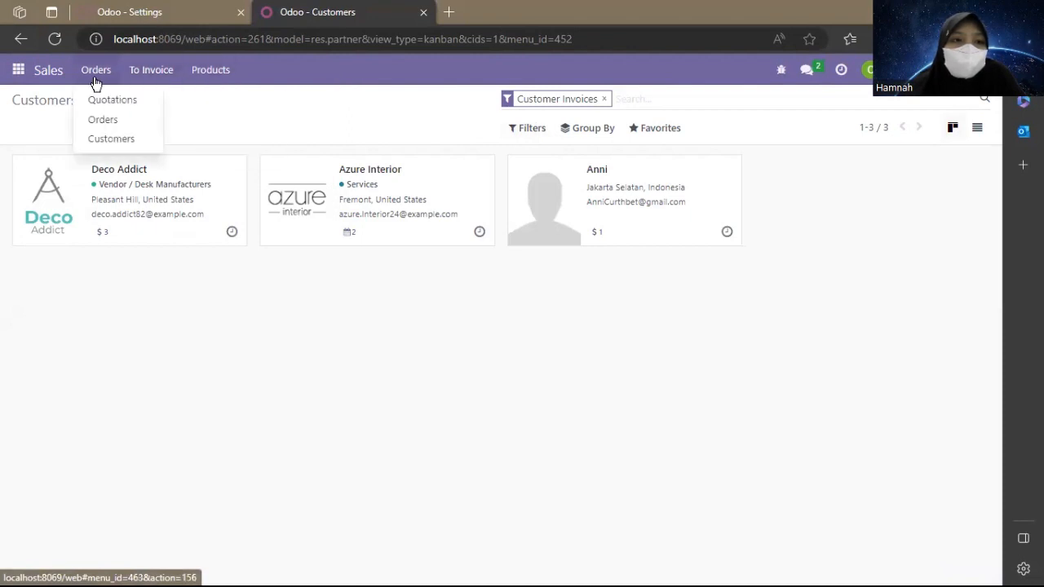
mouse_move(189, 81)
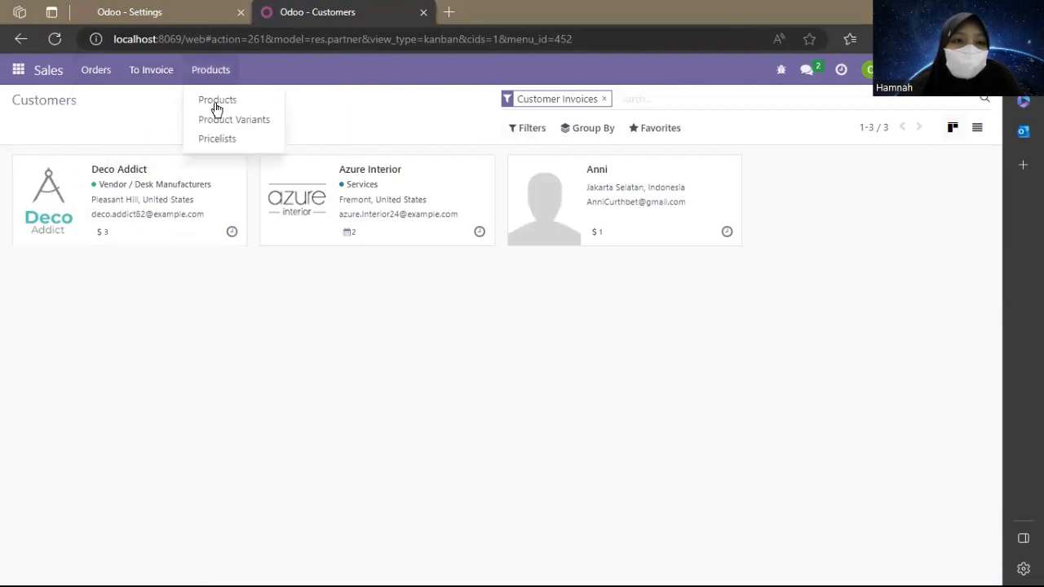
click(216, 104)
click(213, 68)
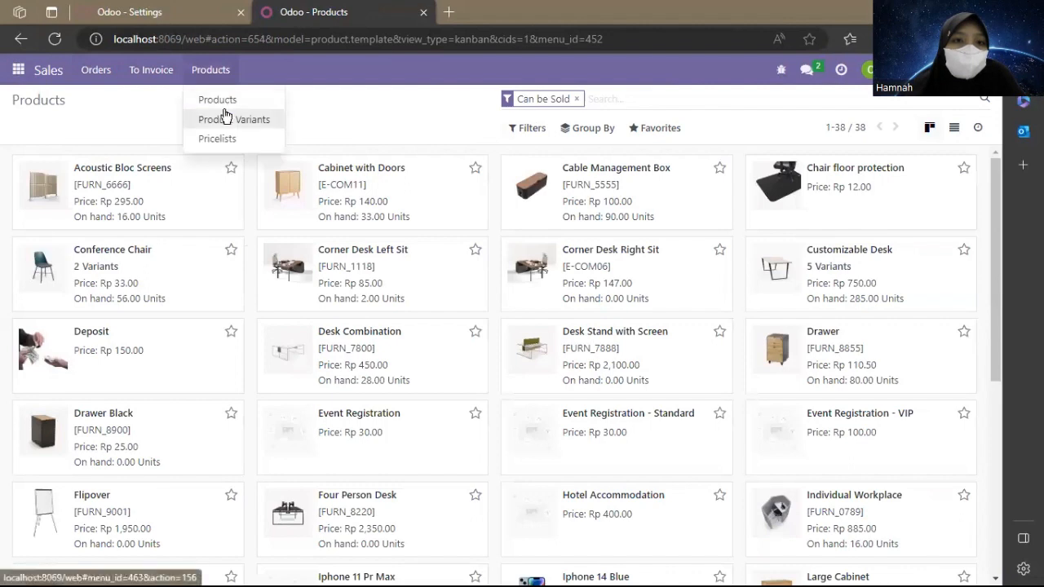
click(228, 98)
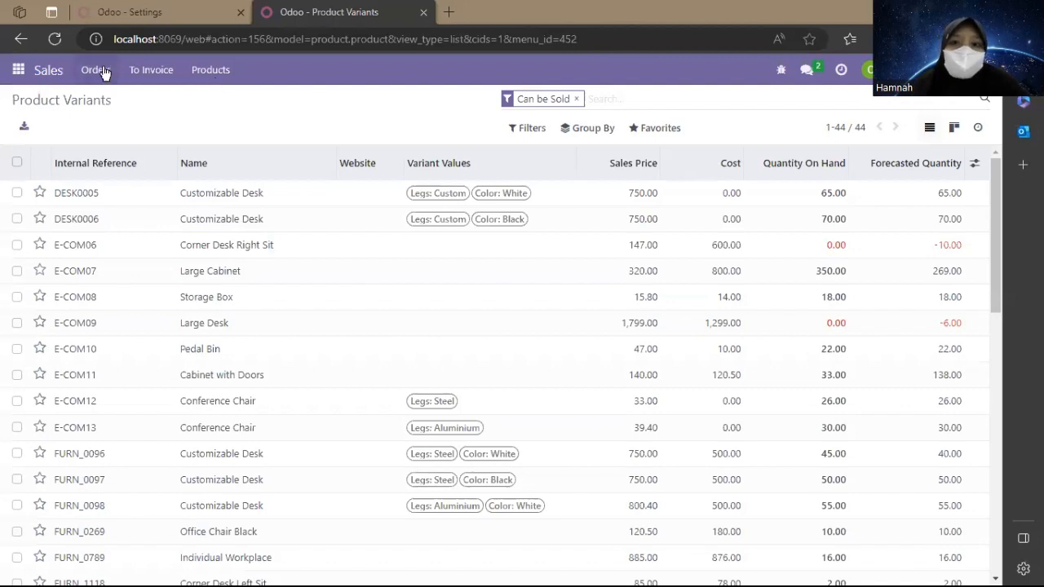
Step: Return to the Products catalogue and recheck the order and invoicing options available to this user
click(96, 70)
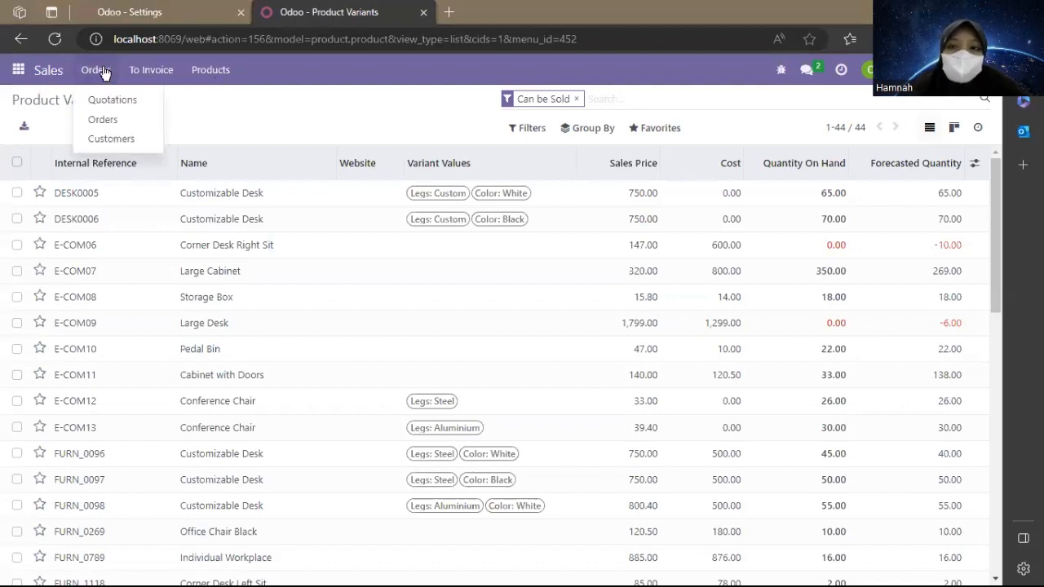
mouse_move(209, 72)
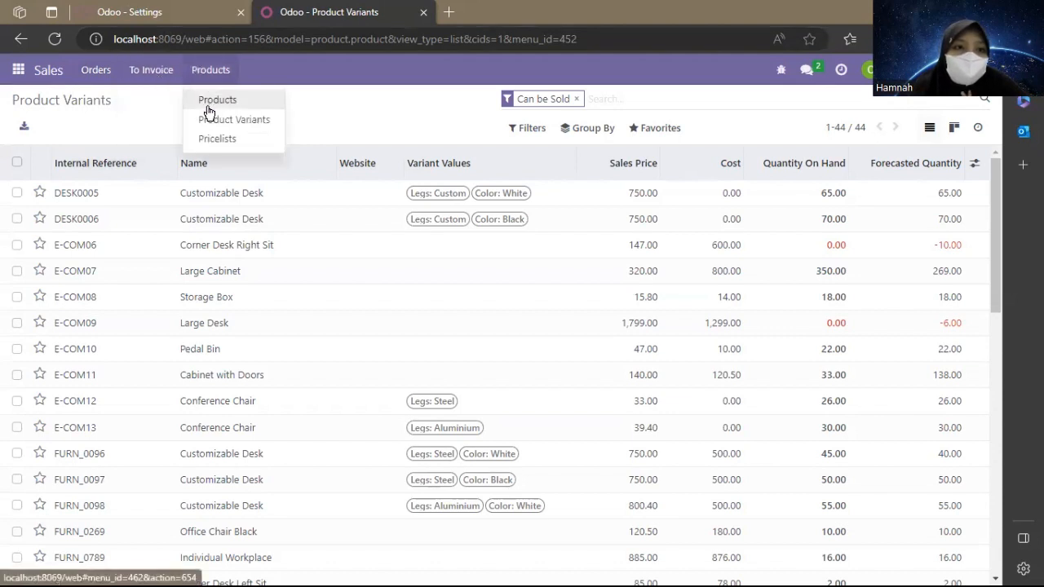
click(220, 100)
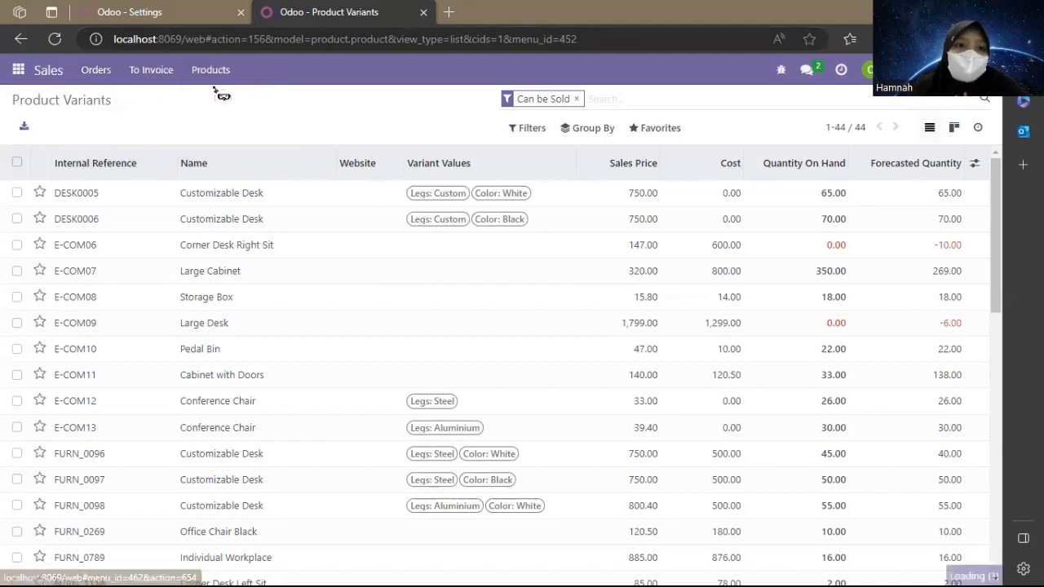
click(155, 70)
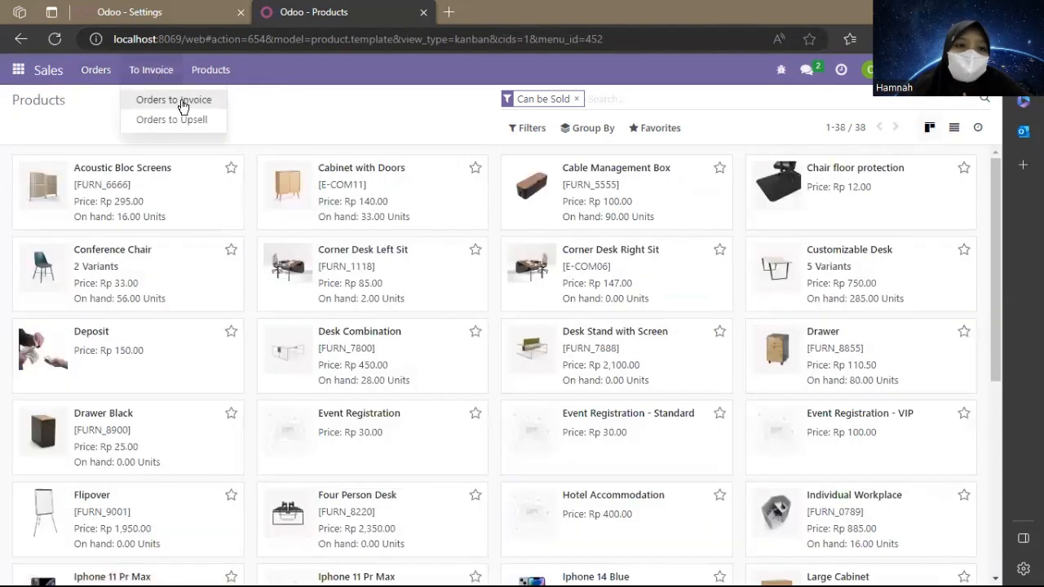
click(88, 85)
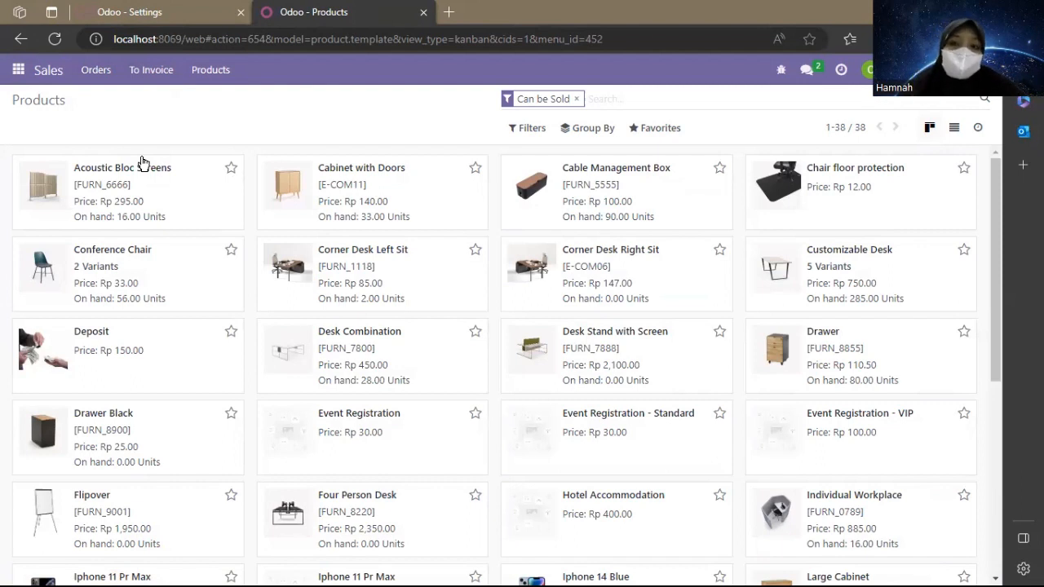
Step: Open the Sales Orders list and the Quotations list to compare what this sales user can see
click(95, 69)
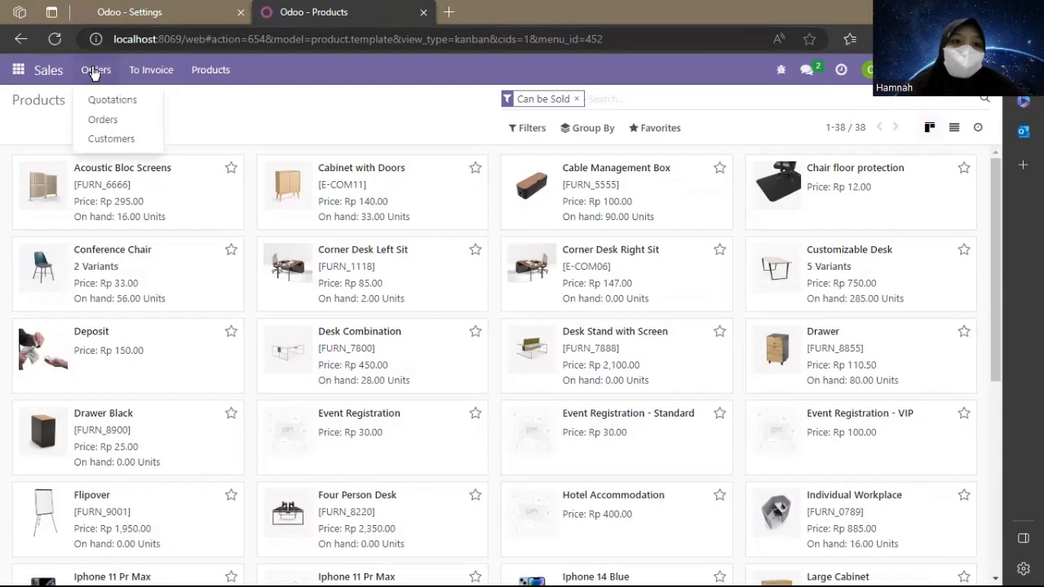
click(133, 126)
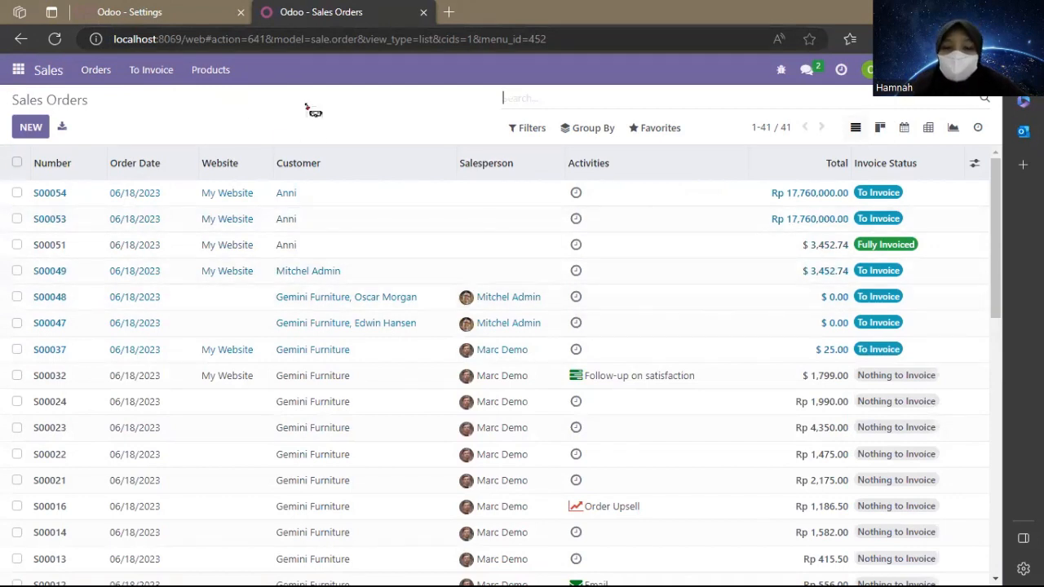
click(98, 71)
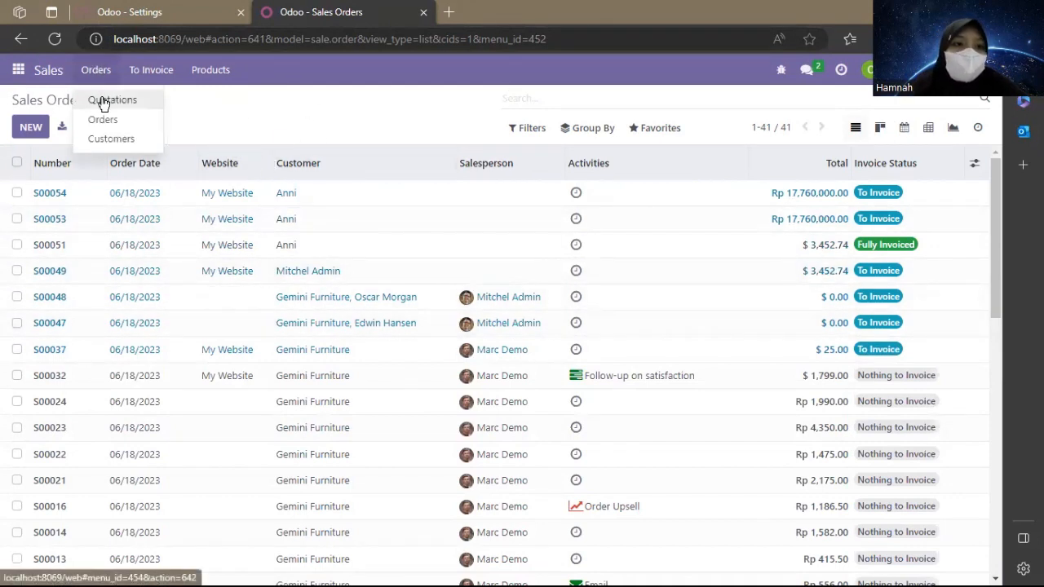
click(106, 101)
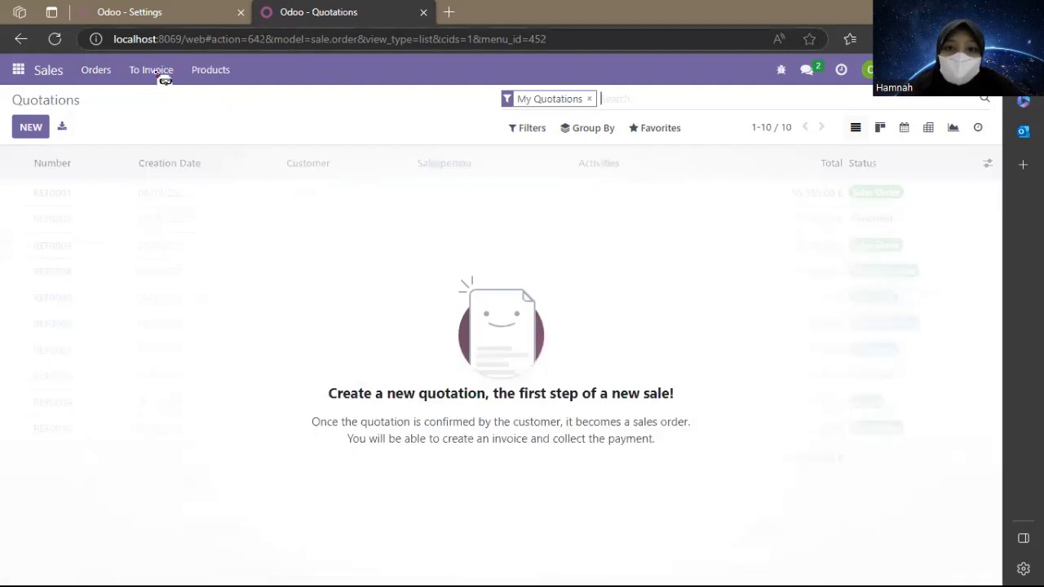
Step: Clear the My Quotations filter to list all quotations, and open the Pricelists
click(589, 99)
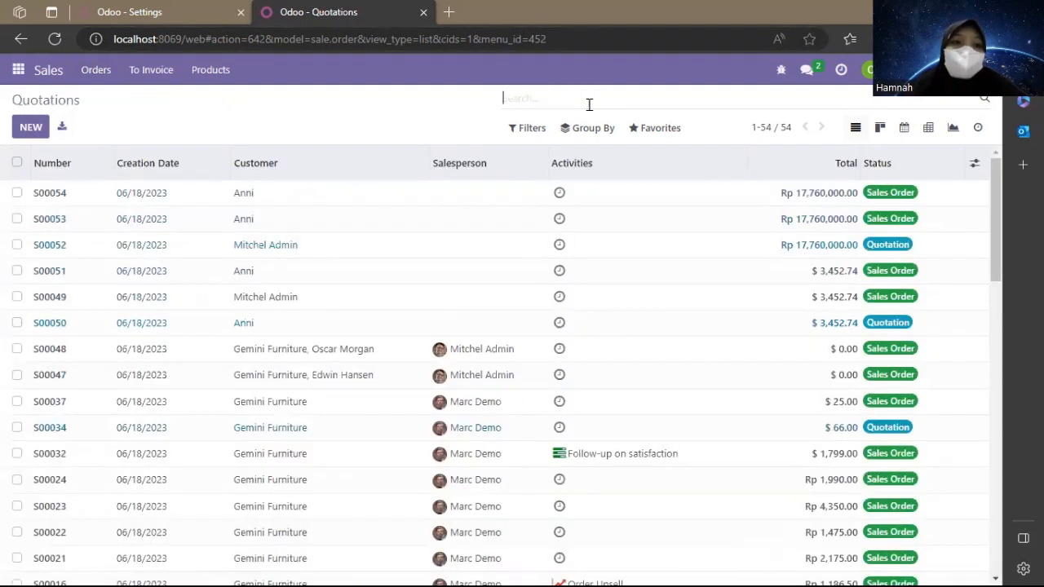
click(211, 69)
click(249, 143)
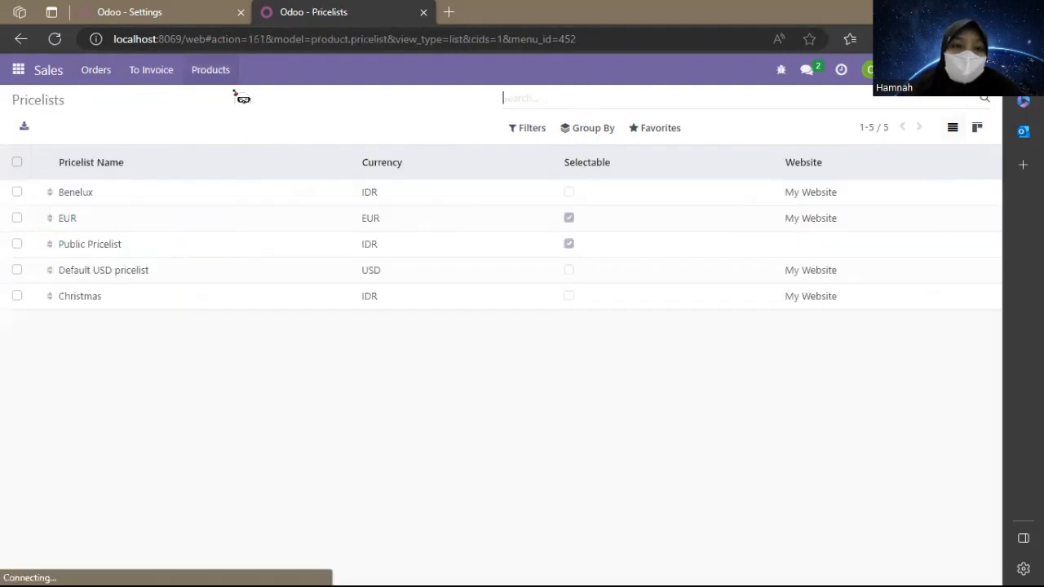
Step: Open the Product Variants list and the Orders to Upsell list to check this sales user's access
click(210, 69)
click(209, 119)
click(151, 71)
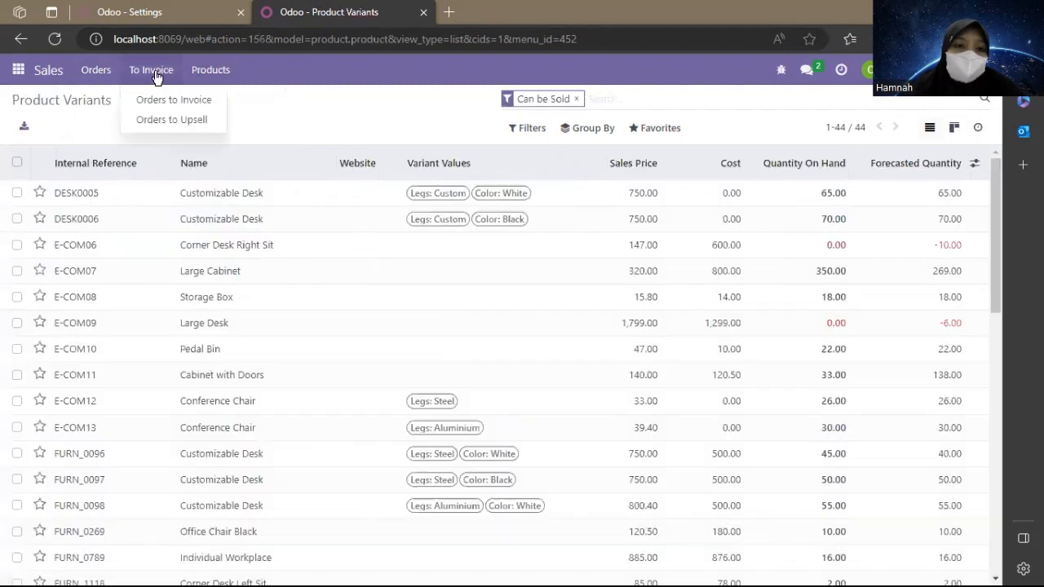
click(192, 120)
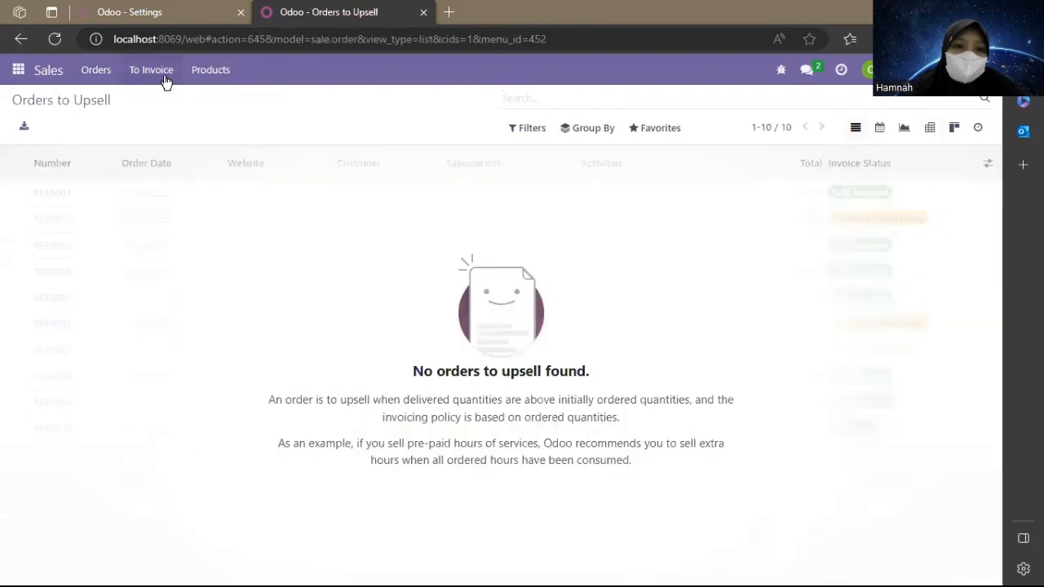
click(164, 79)
mouse_move(193, 78)
Step: Log out and log in as the inventory user, replacing the prefilled e-mail with that user's address
click(870, 70)
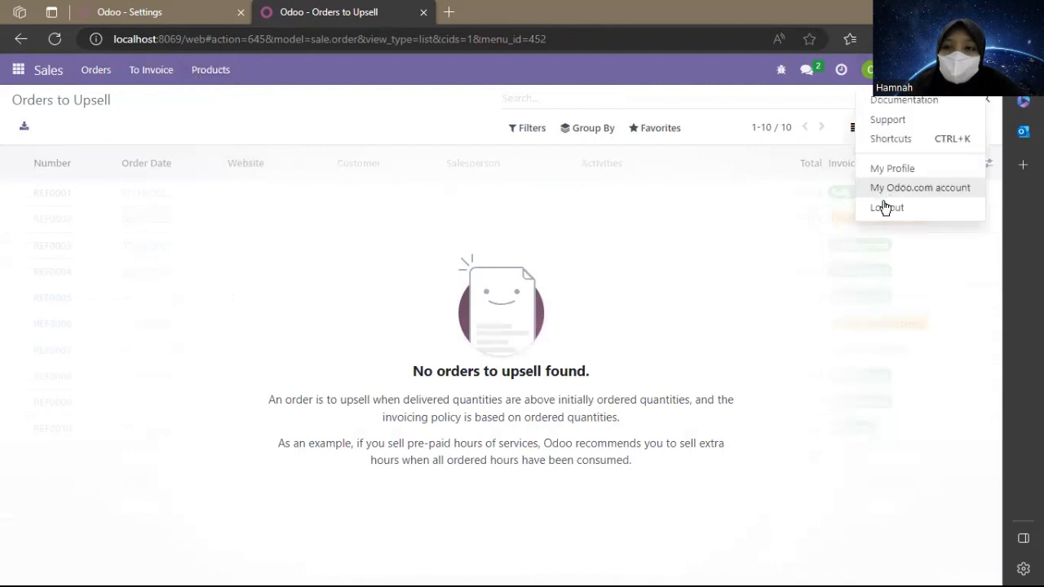
click(889, 206)
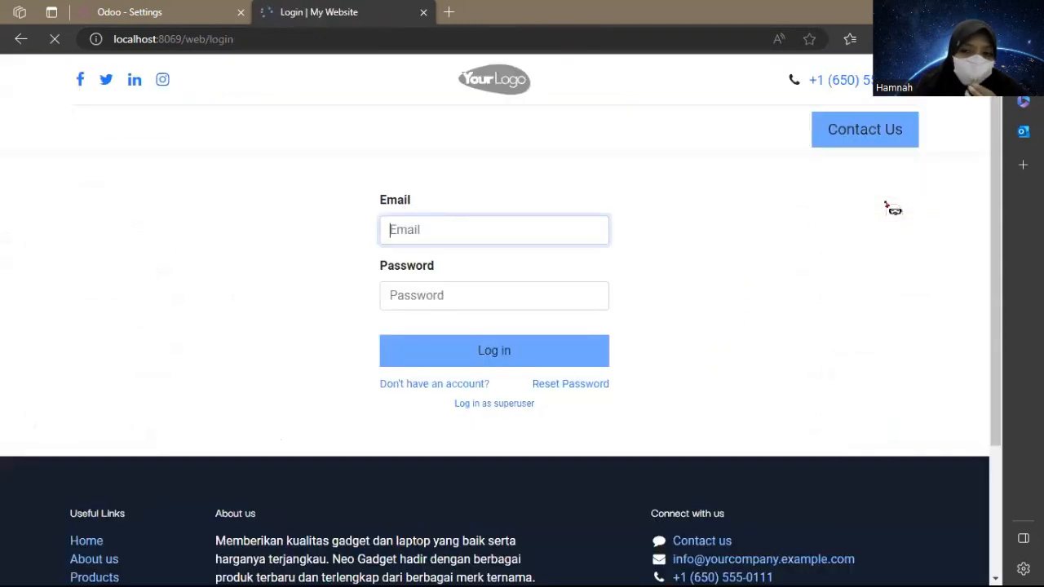
click(421, 232)
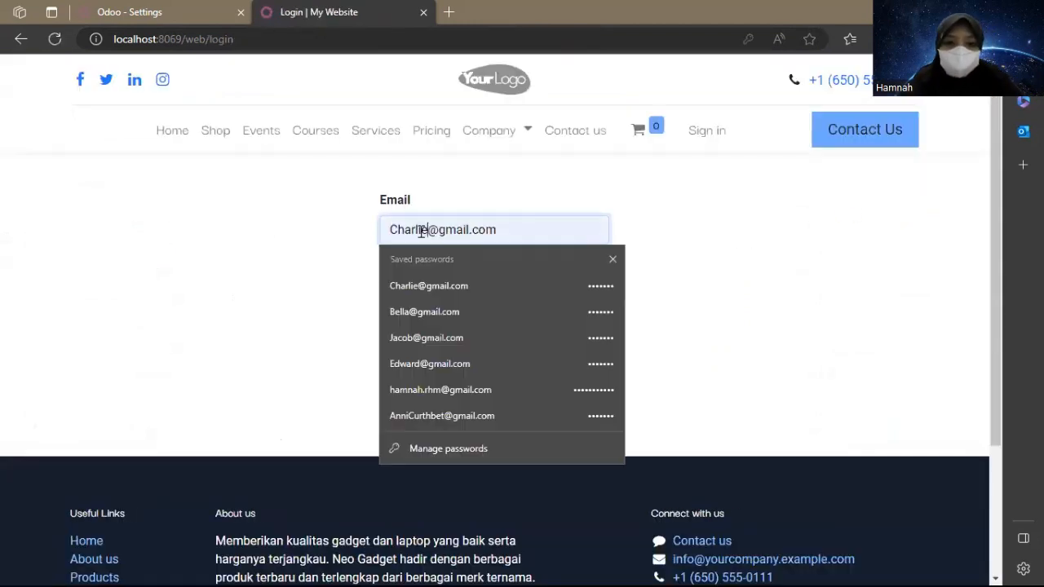
key(BackSpace)
key(BackSpace)
key(BackSpace)
key(BackSpace)
key(BackSpace)
key(BackSpace)
key(BackSpace)
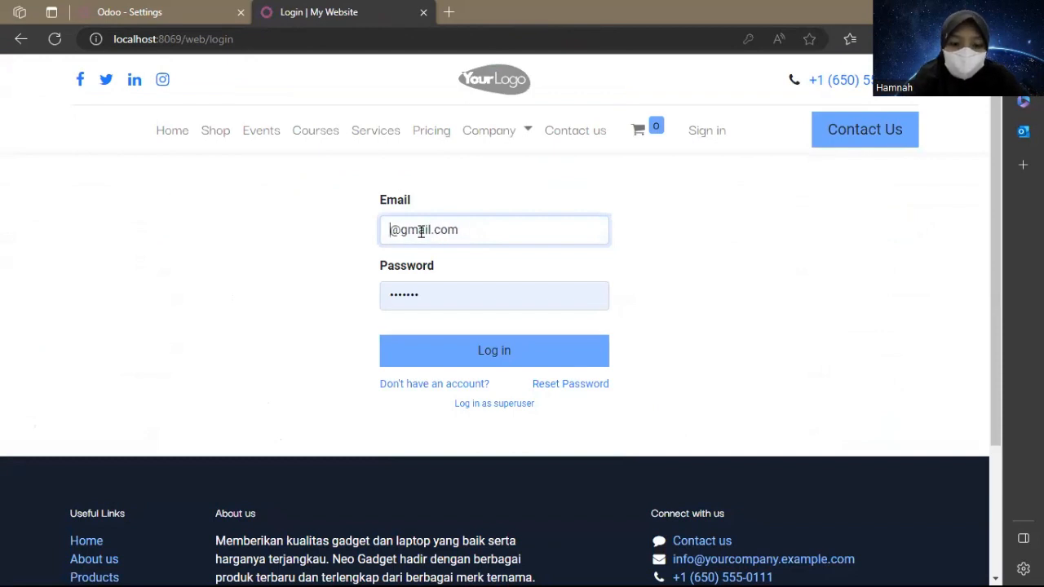
text(A)
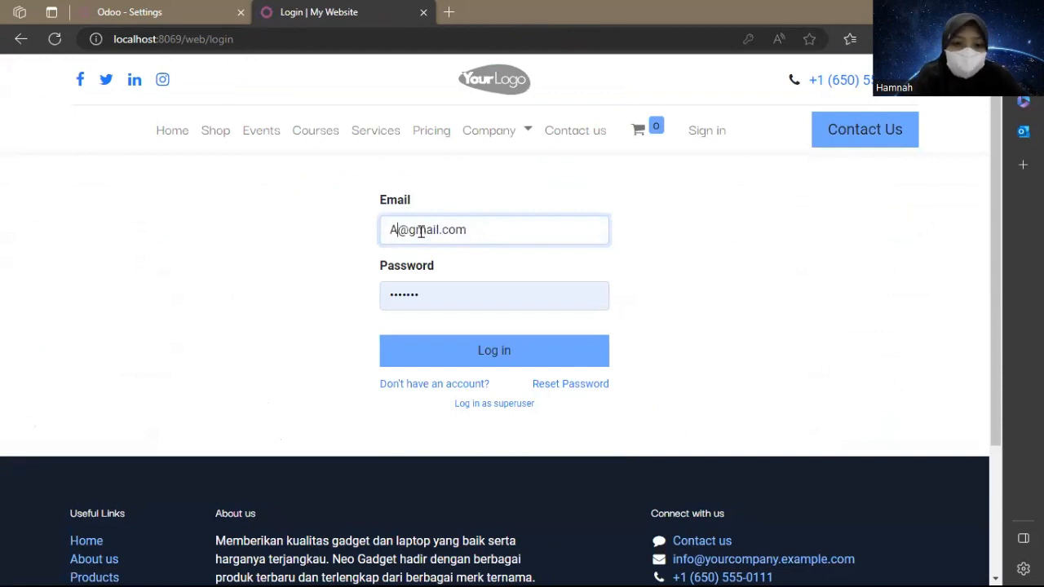
text(lice)
key(Return)
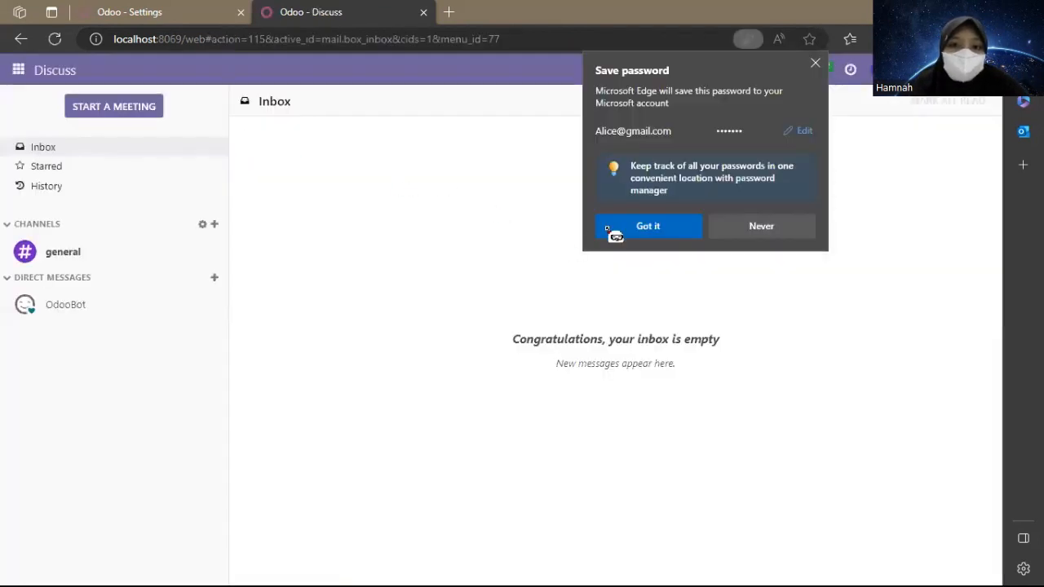
Step: Open the Inventory app and review the operations available to the inventory user
click(25, 72)
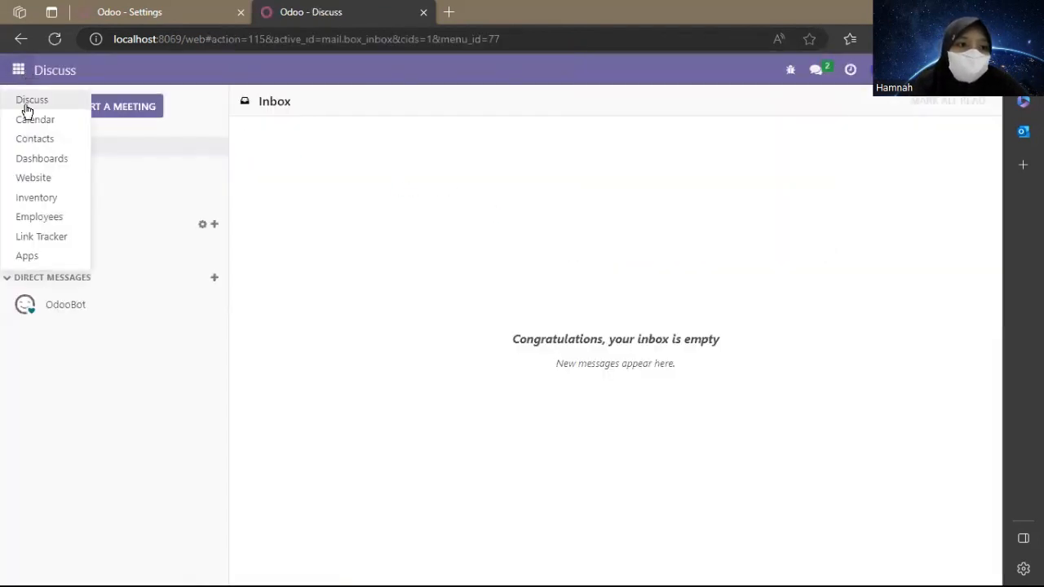
click(42, 198)
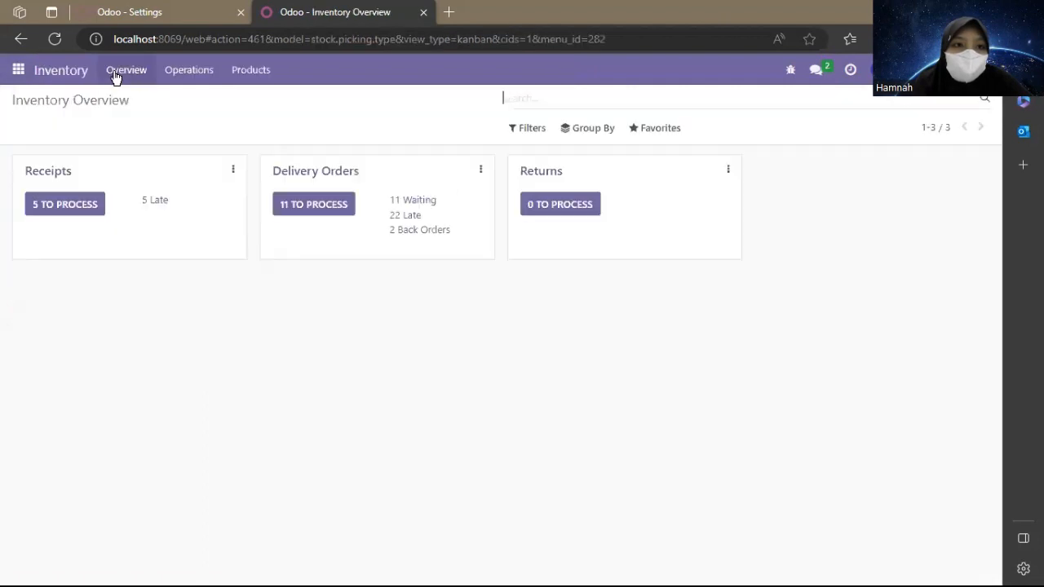
click(186, 72)
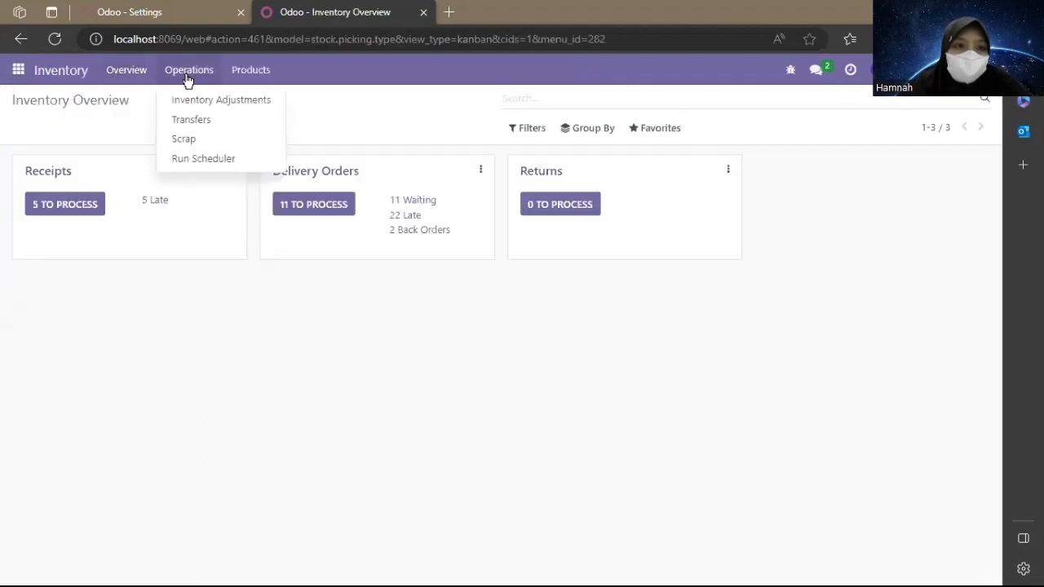
click(98, 289)
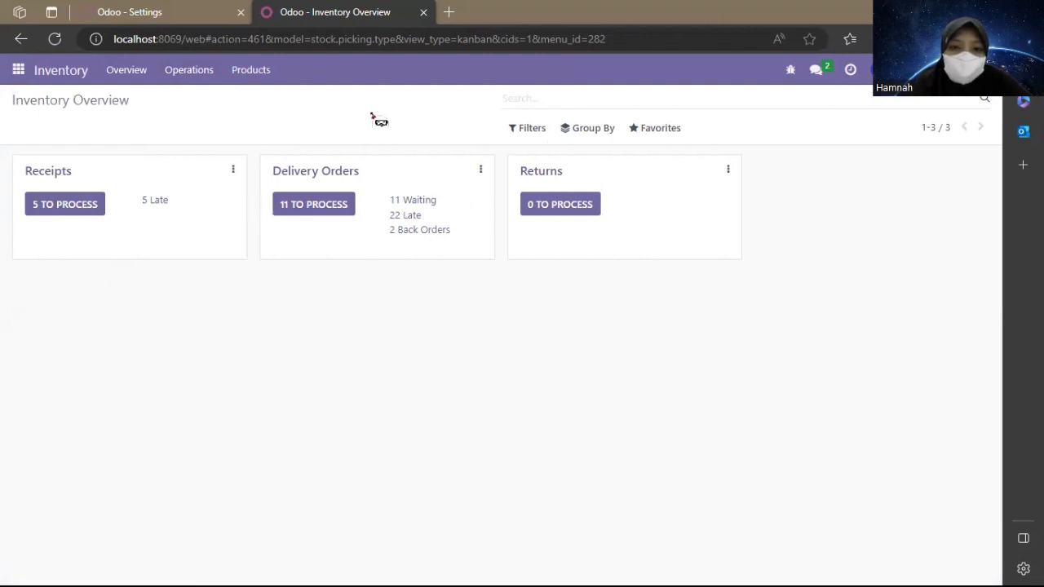
Step: Recheck the inventory operations options and open the Products catalogue in Inventory
click(174, 73)
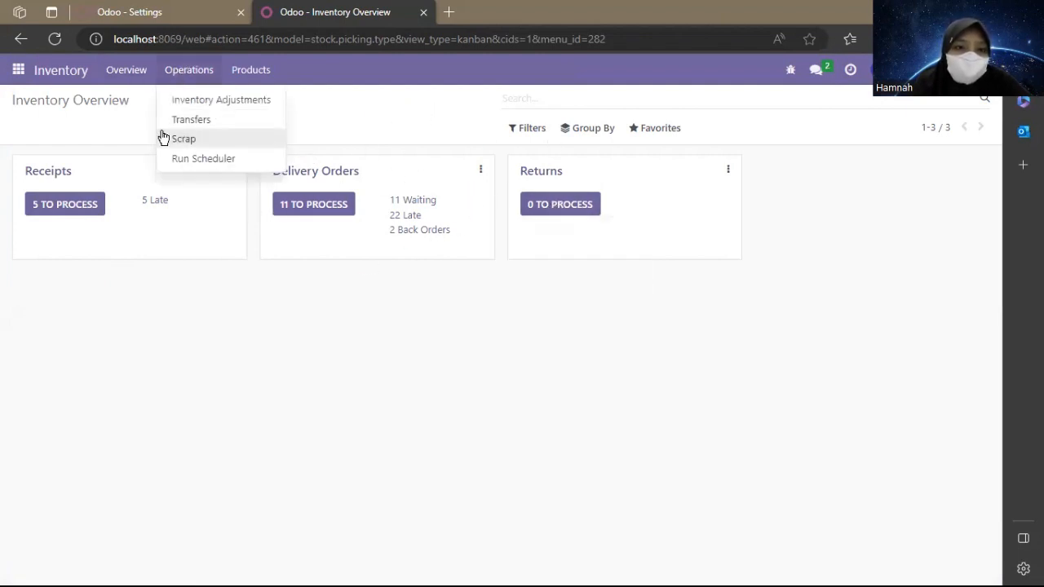
click(259, 77)
click(261, 79)
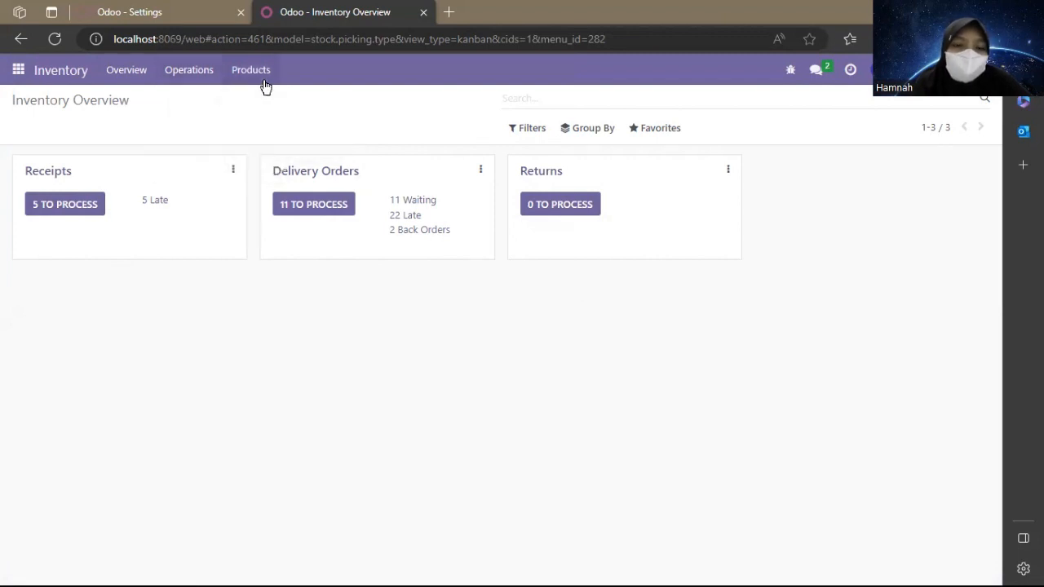
click(261, 79)
click(256, 106)
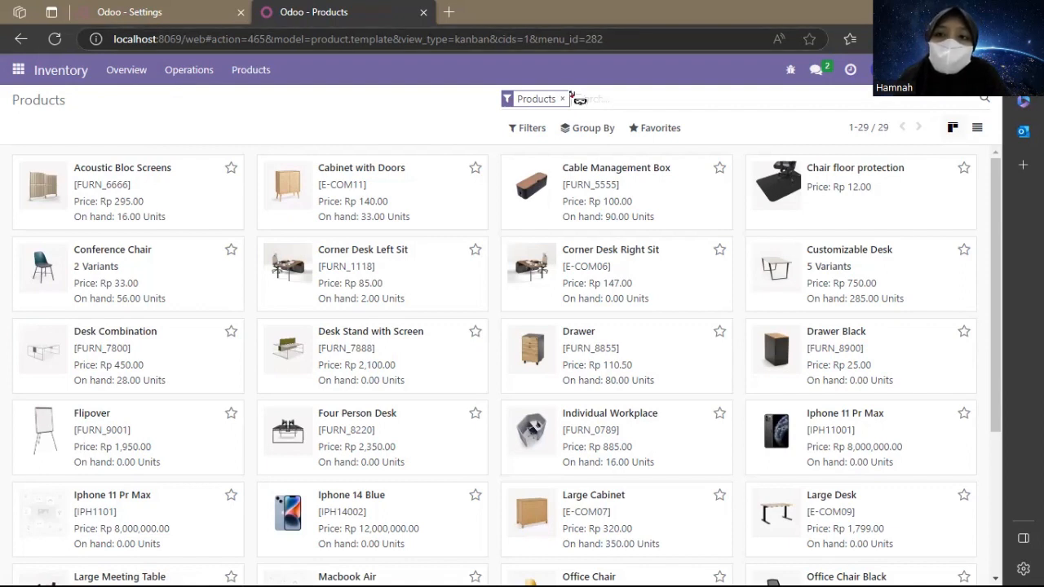
Step: Log out and log in as the administrator using the saved e-mail and password
click(983, 70)
click(891, 210)
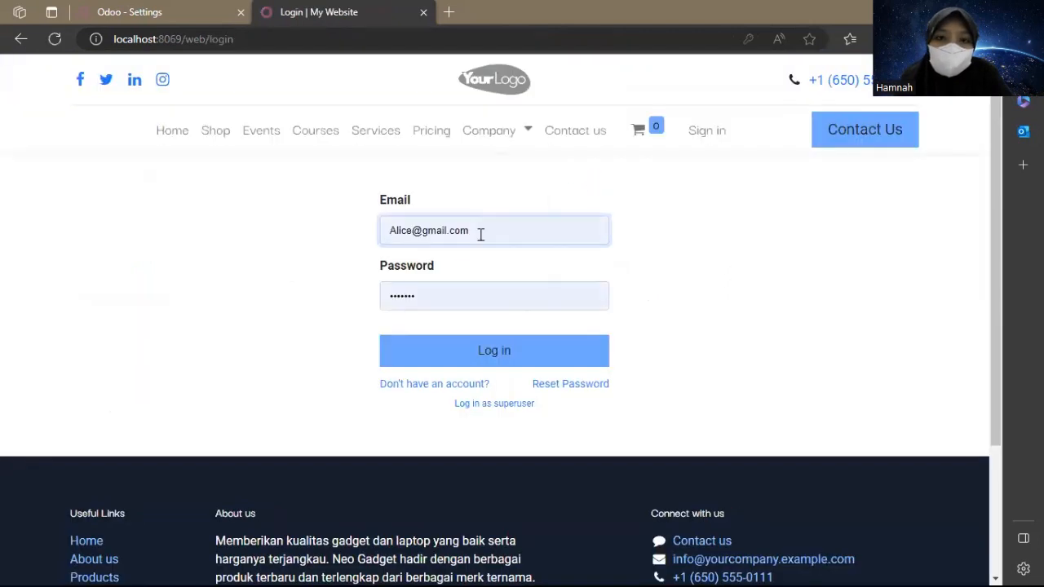
click(496, 229)
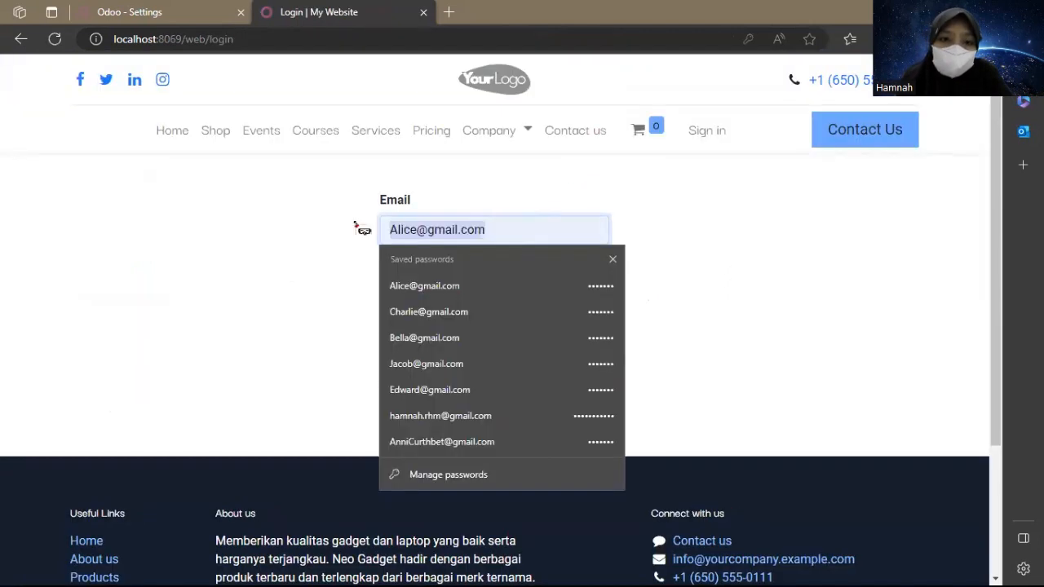
click(473, 420)
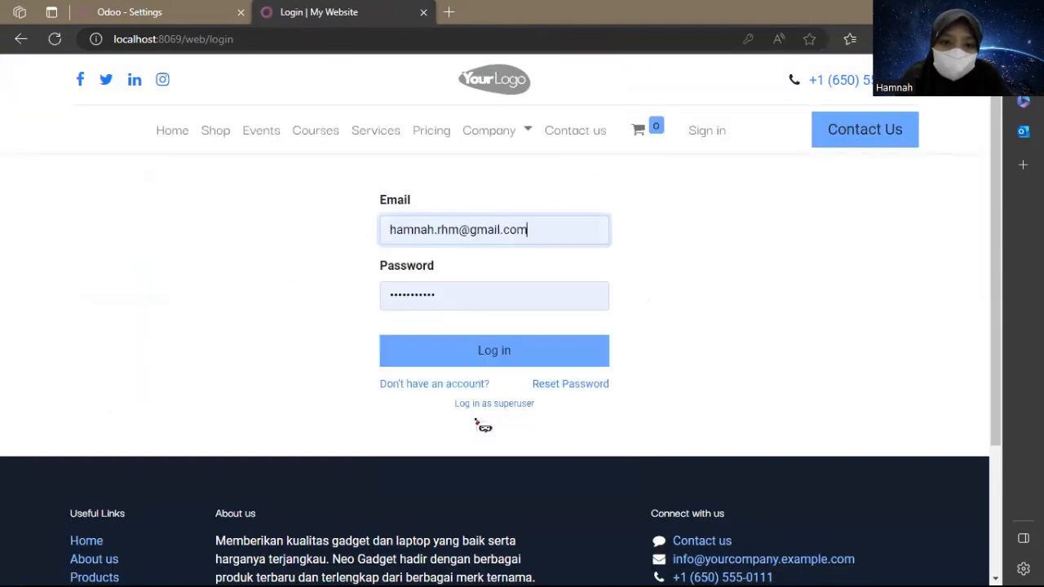
click(514, 364)
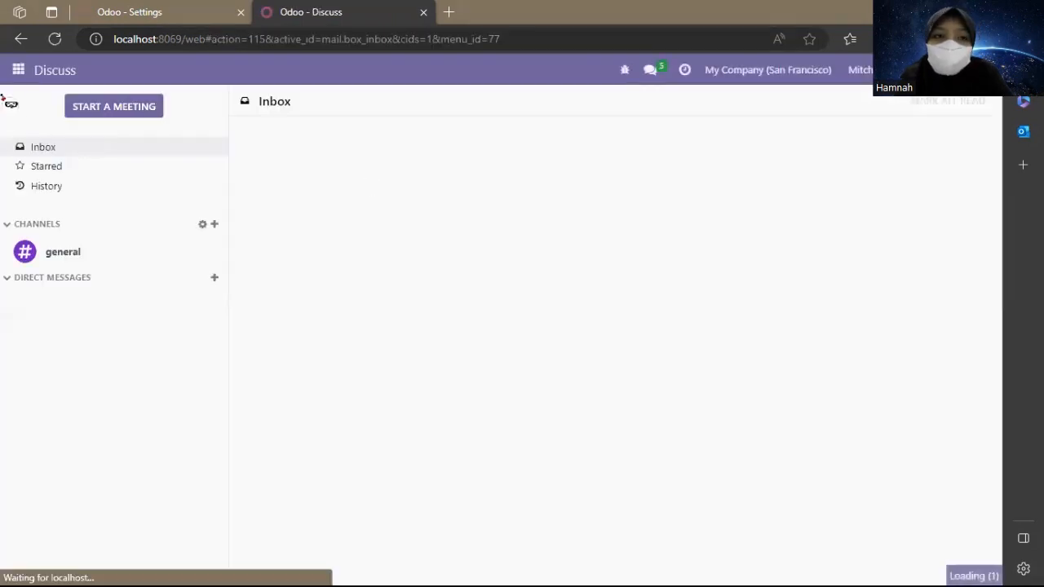
click(18, 71)
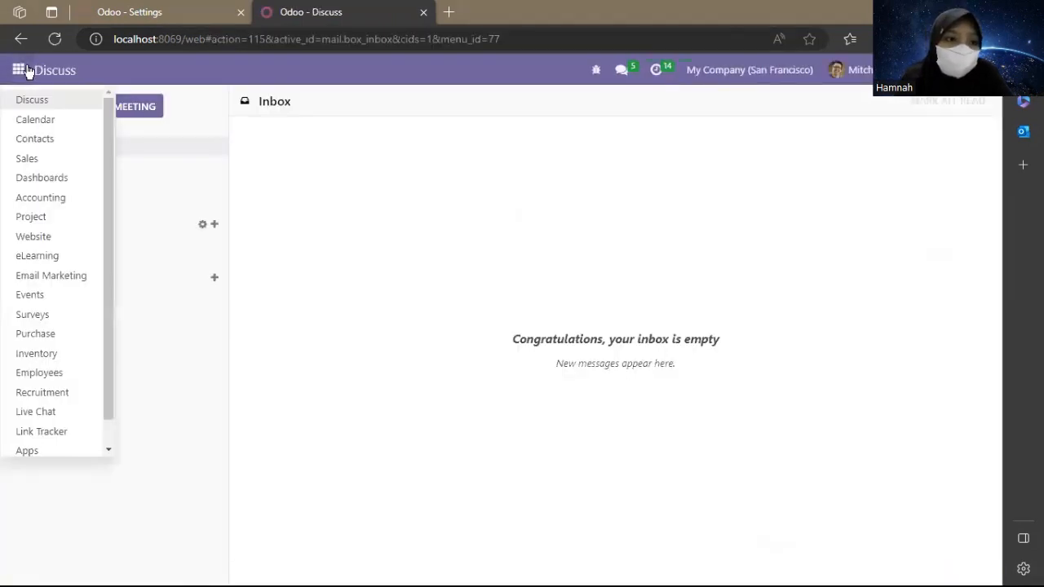
scroll(97, 408, down, 1)
click(96, 423)
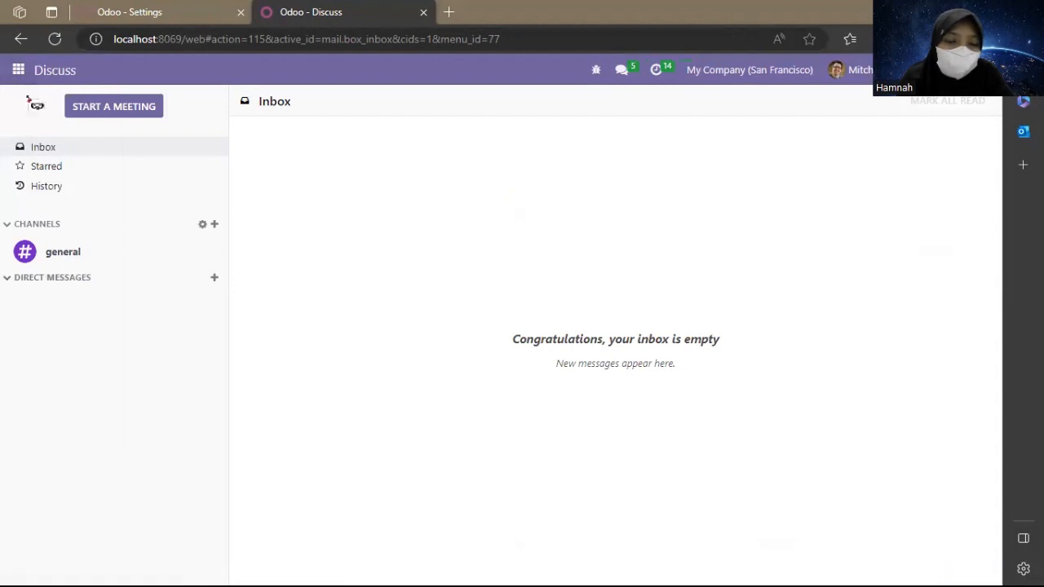
right_click(90, 453)
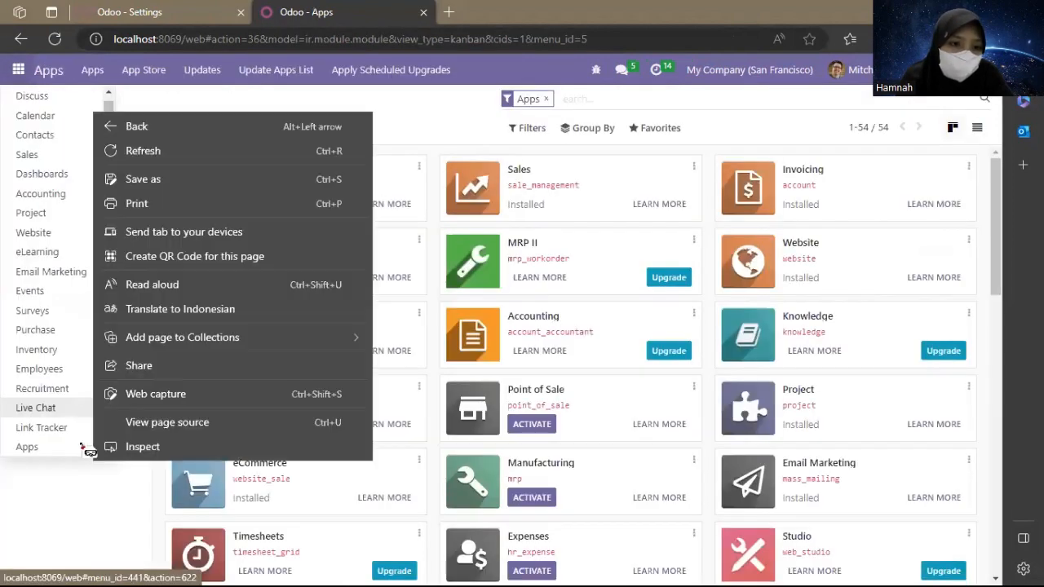
click(71, 451)
Step: Open Settings and display the list of user groups
click(18, 71)
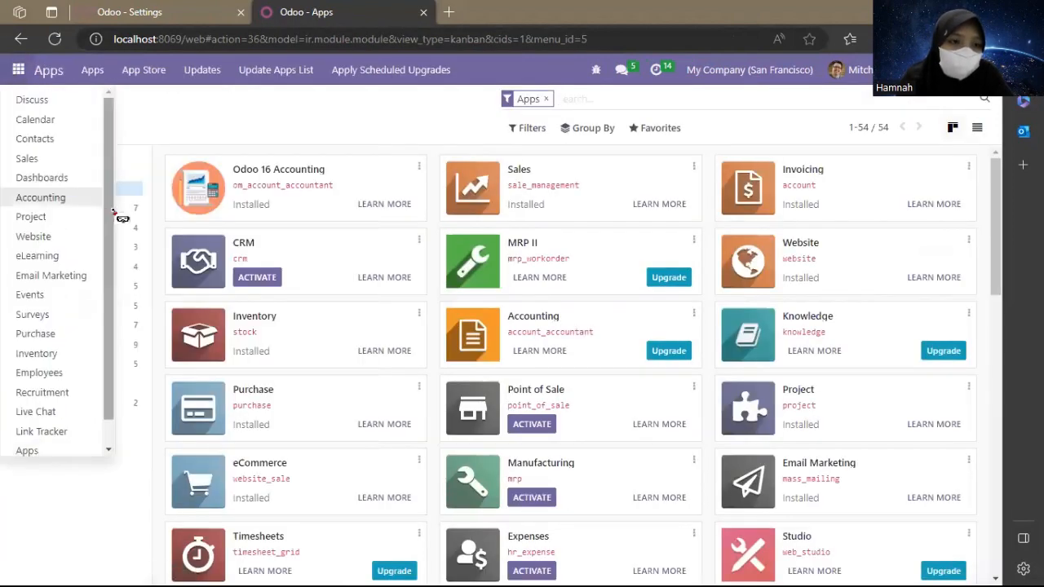
scroll(99, 326, down, 1)
click(51, 447)
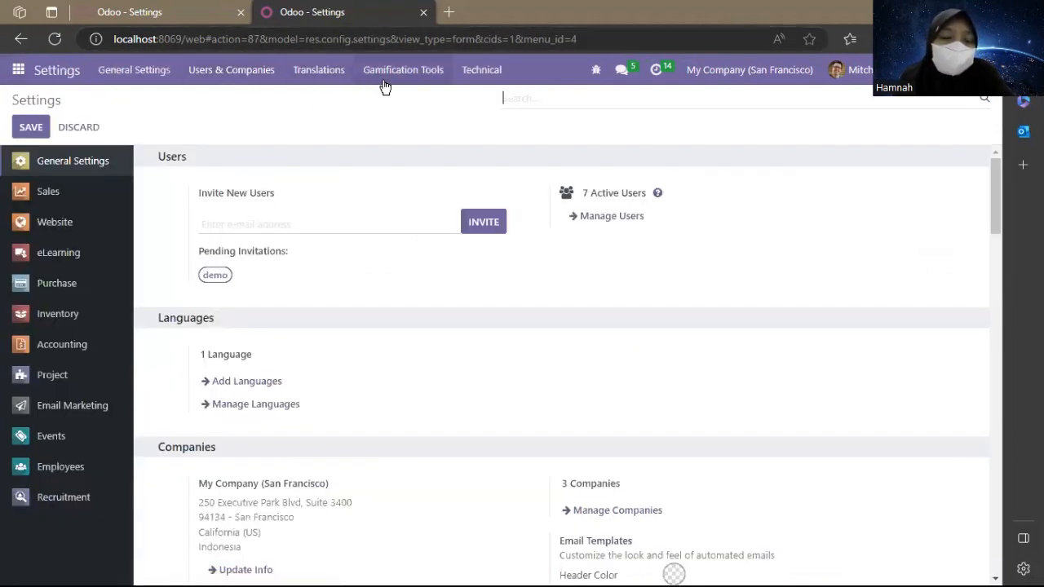
click(231, 70)
click(210, 121)
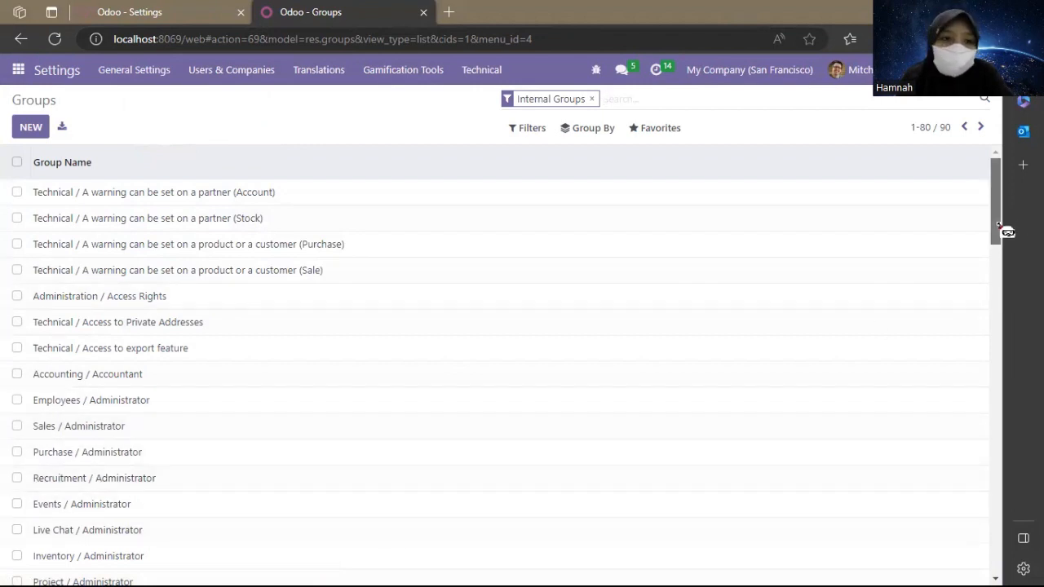
Step: Find the Website / Restricted Editor group in the list and open it to examine its users
scroll(1002, 240, down, 1)
scroll(1002, 210, up, 1)
scroll(991, 234, down, 1)
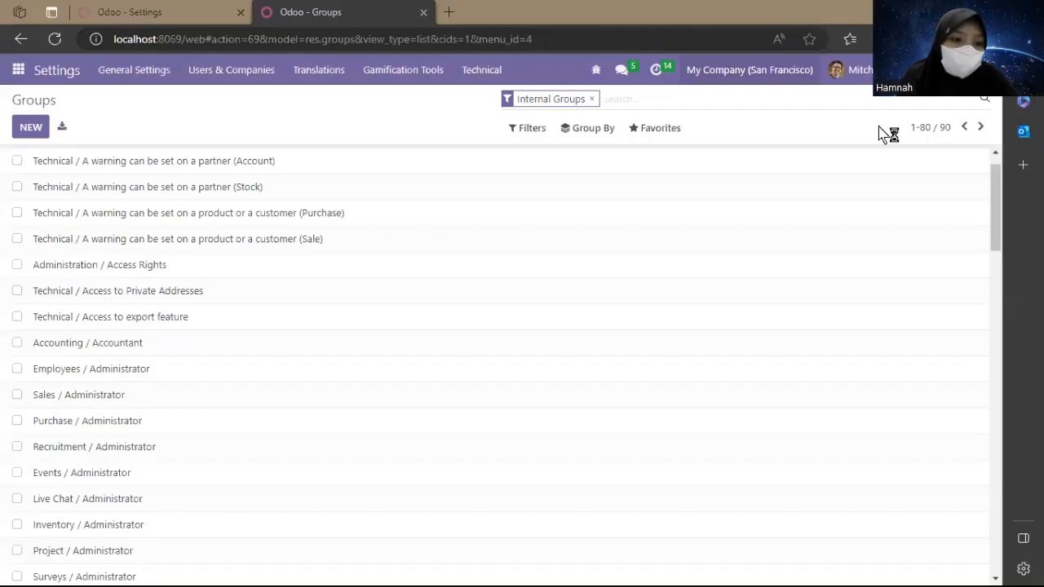
drag(996, 202, 968, 473)
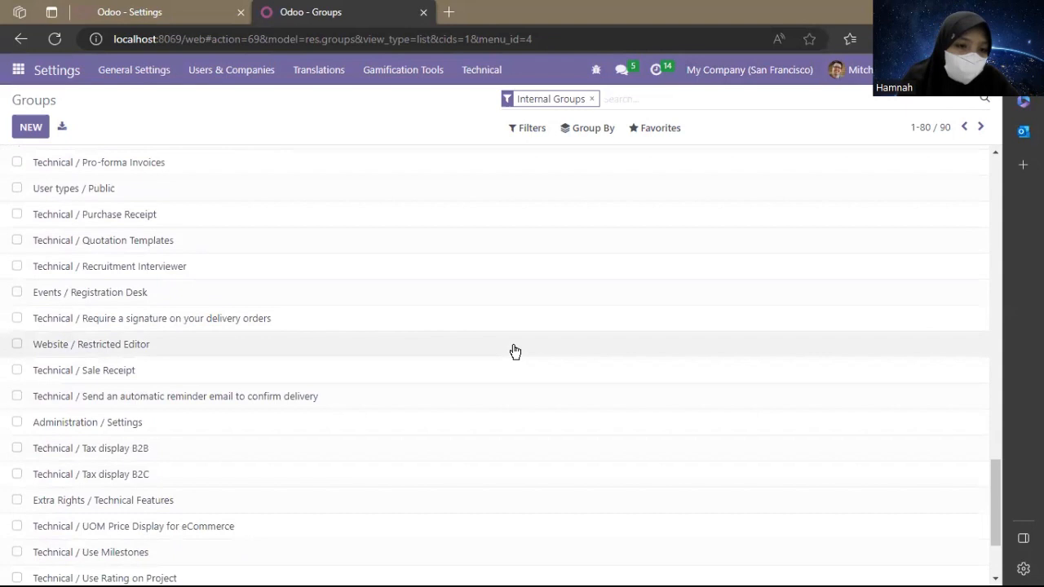
click(372, 352)
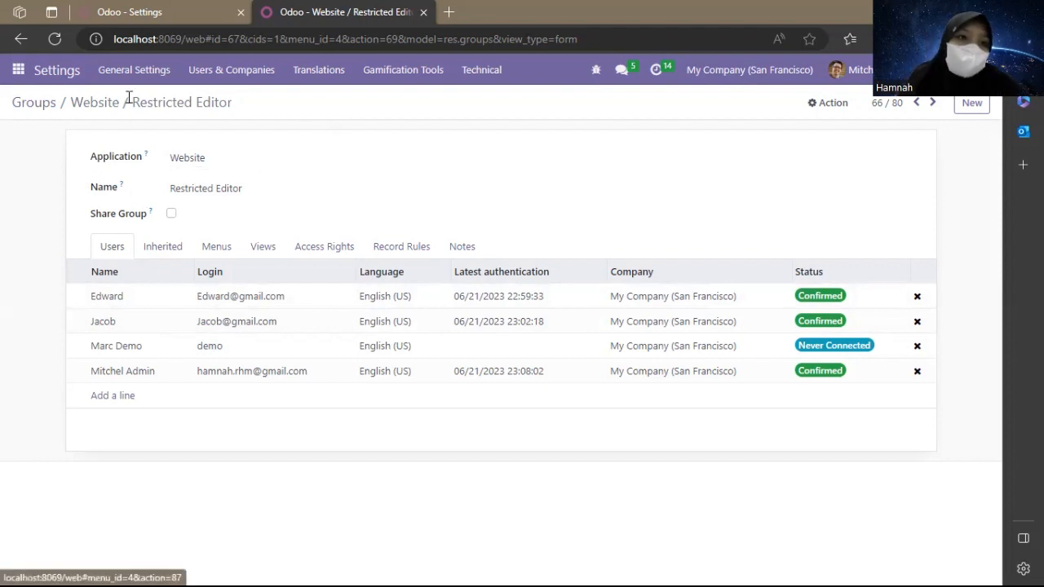
Step: Return to the groups list and search for "document"
click(45, 105)
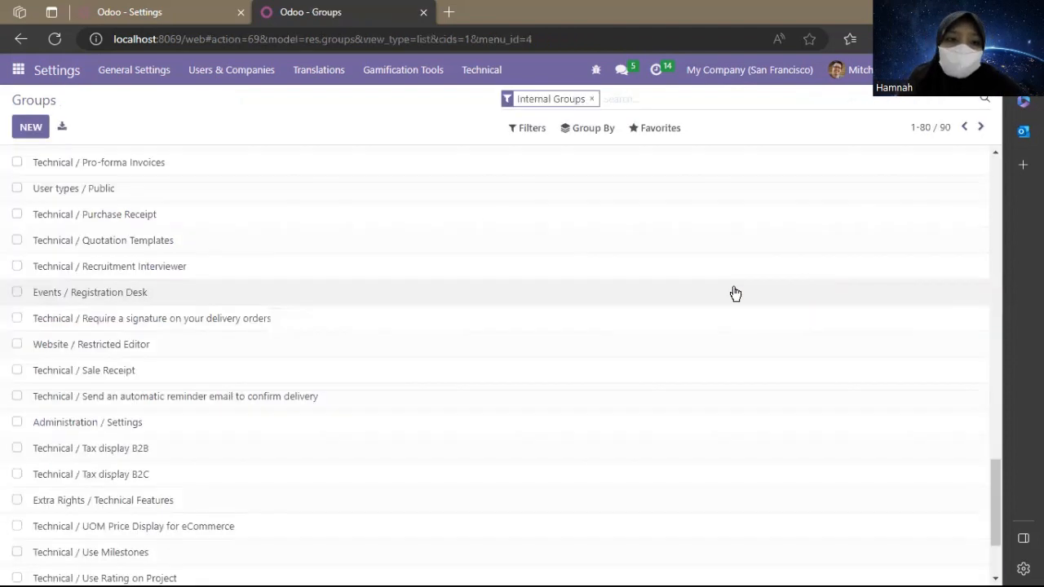
drag(997, 466, 997, 356)
text(Document)
key(Return)
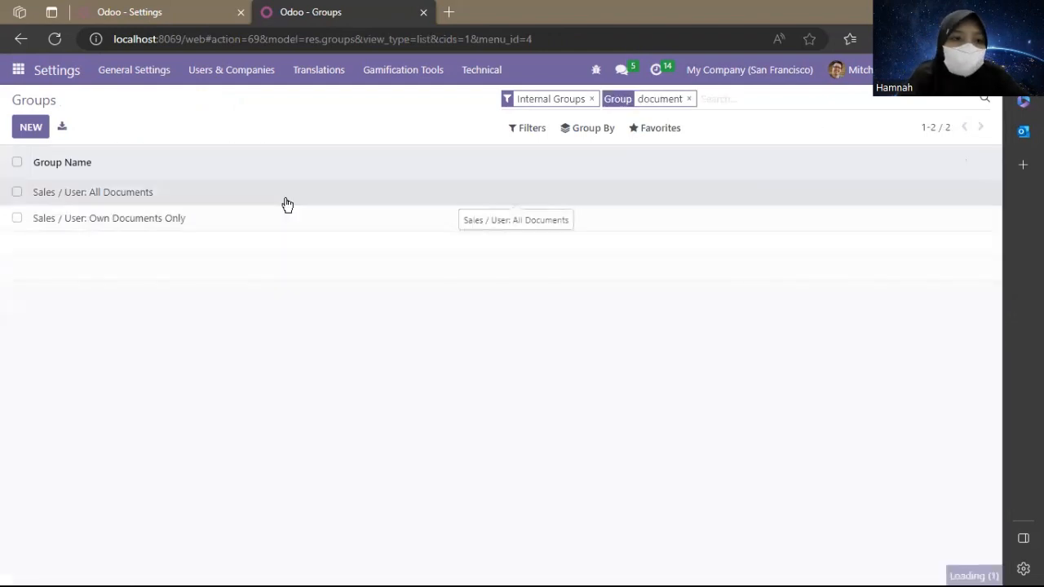
Step: Open the Sales groups User: All Documents and User: Own Documents Only to compare their assigned users
click(285, 200)
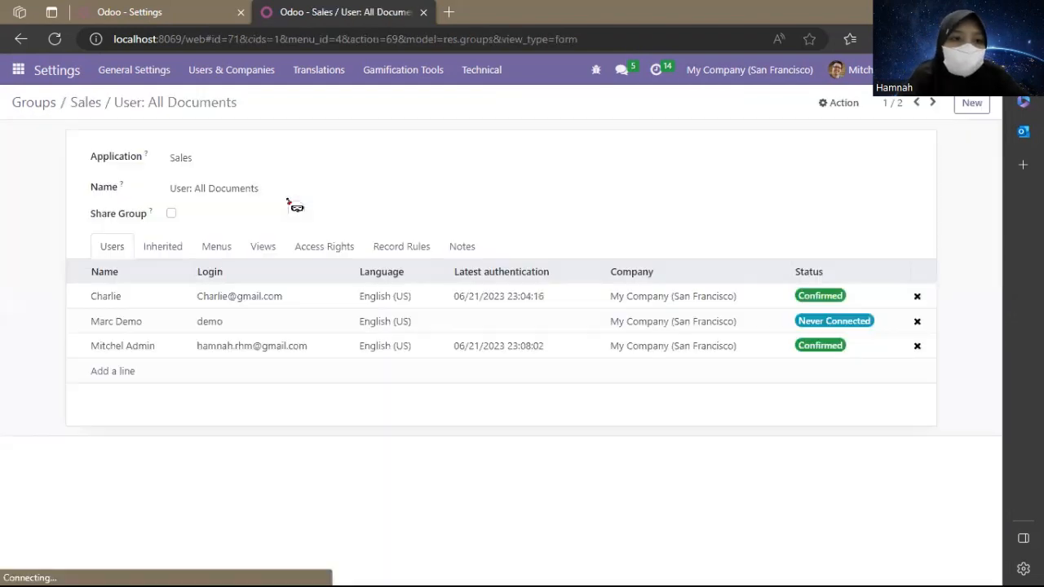
click(48, 105)
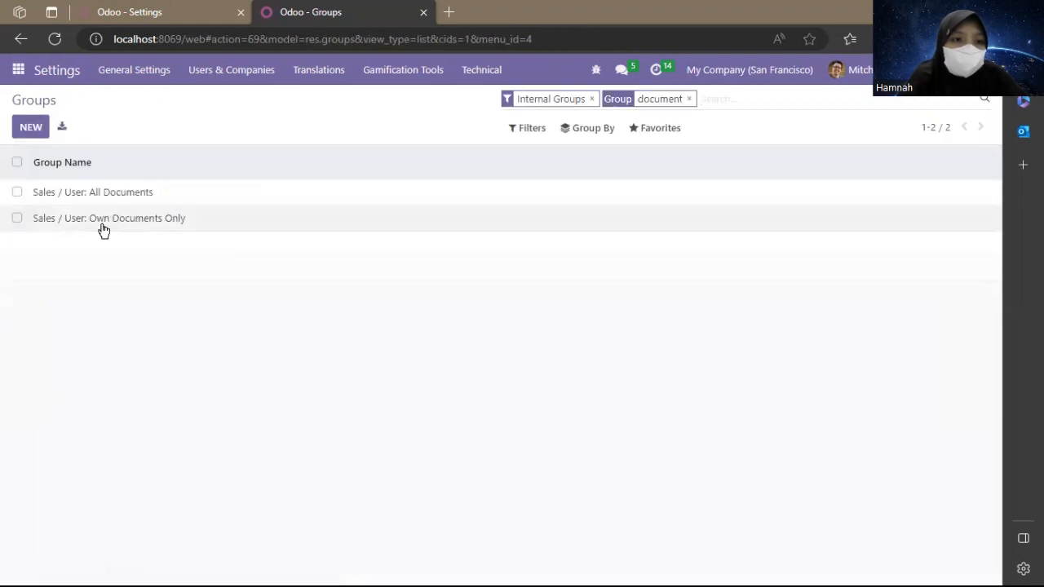
click(101, 224)
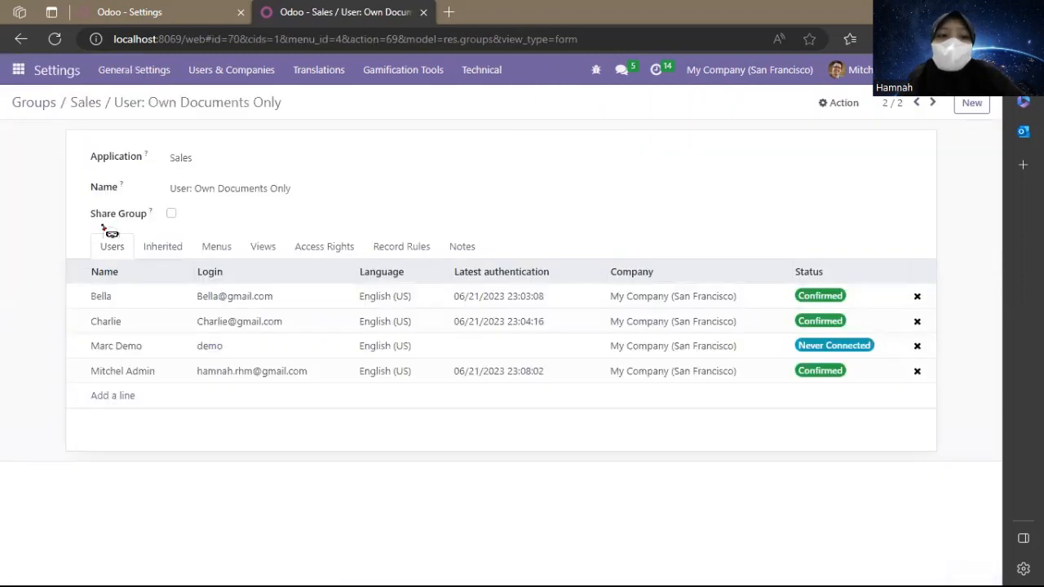